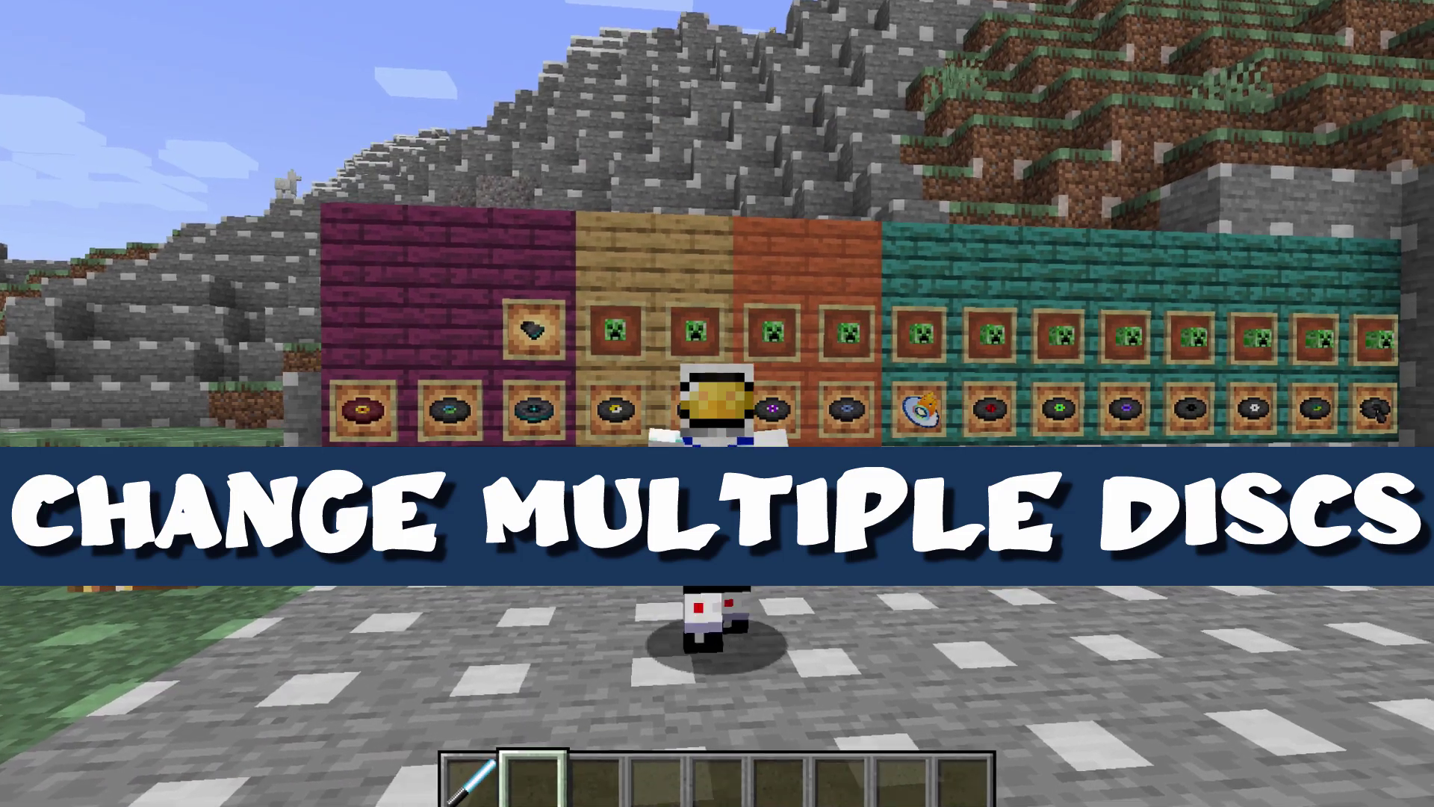
# - Walk the player back and forth along the item-frame wall of custom music discs
pyautogui.press('a')
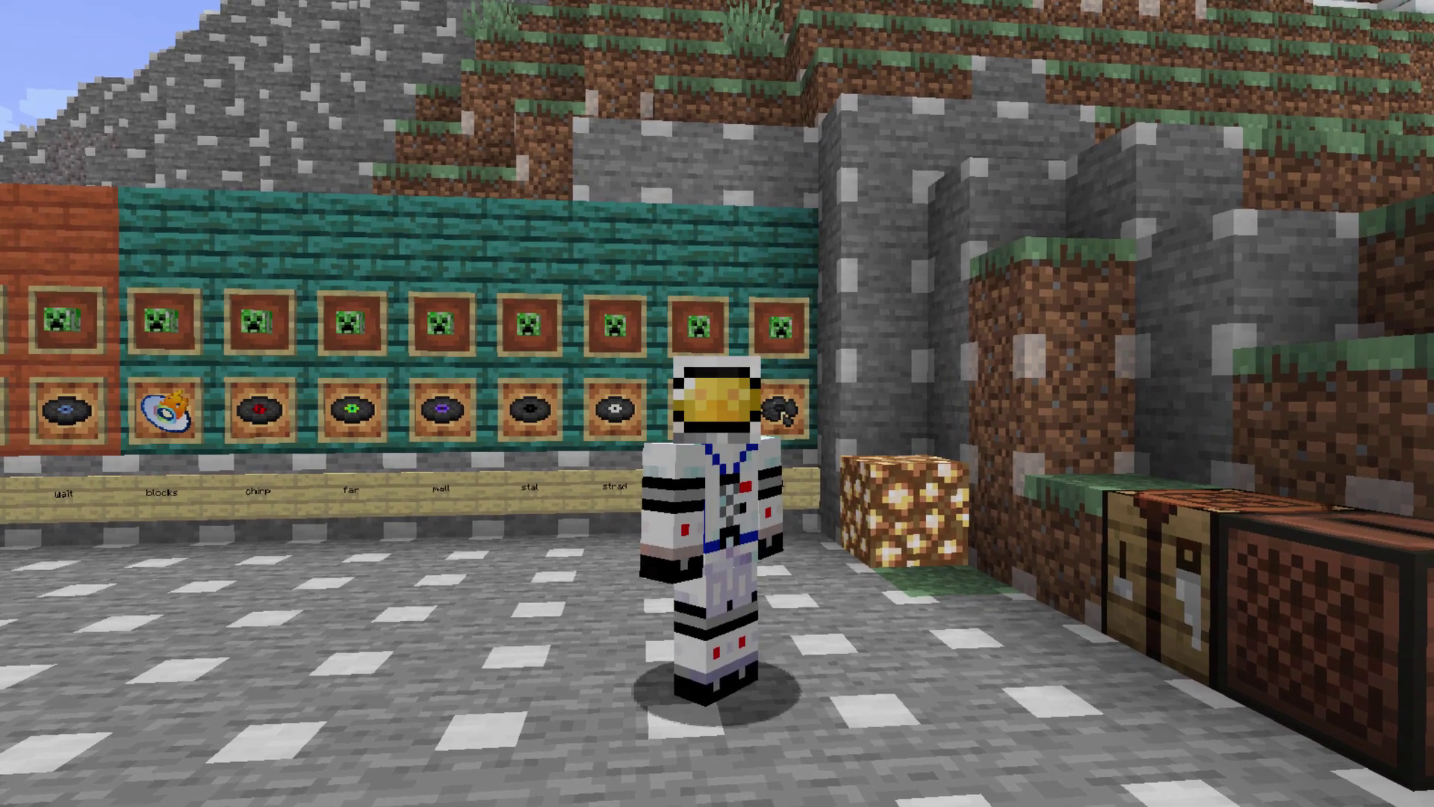
pyautogui.press('d')
pyautogui.press('d')
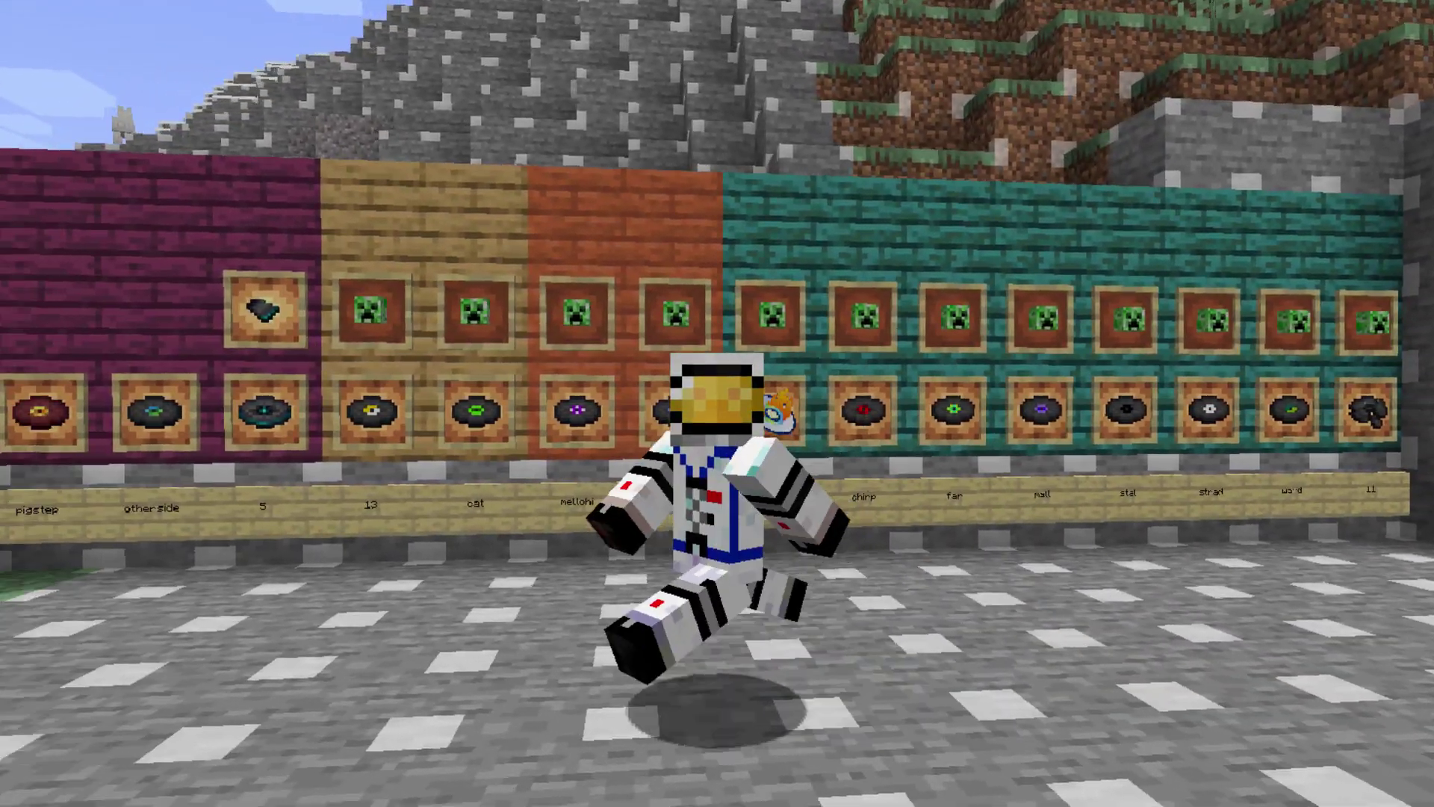
pyautogui.press('a')
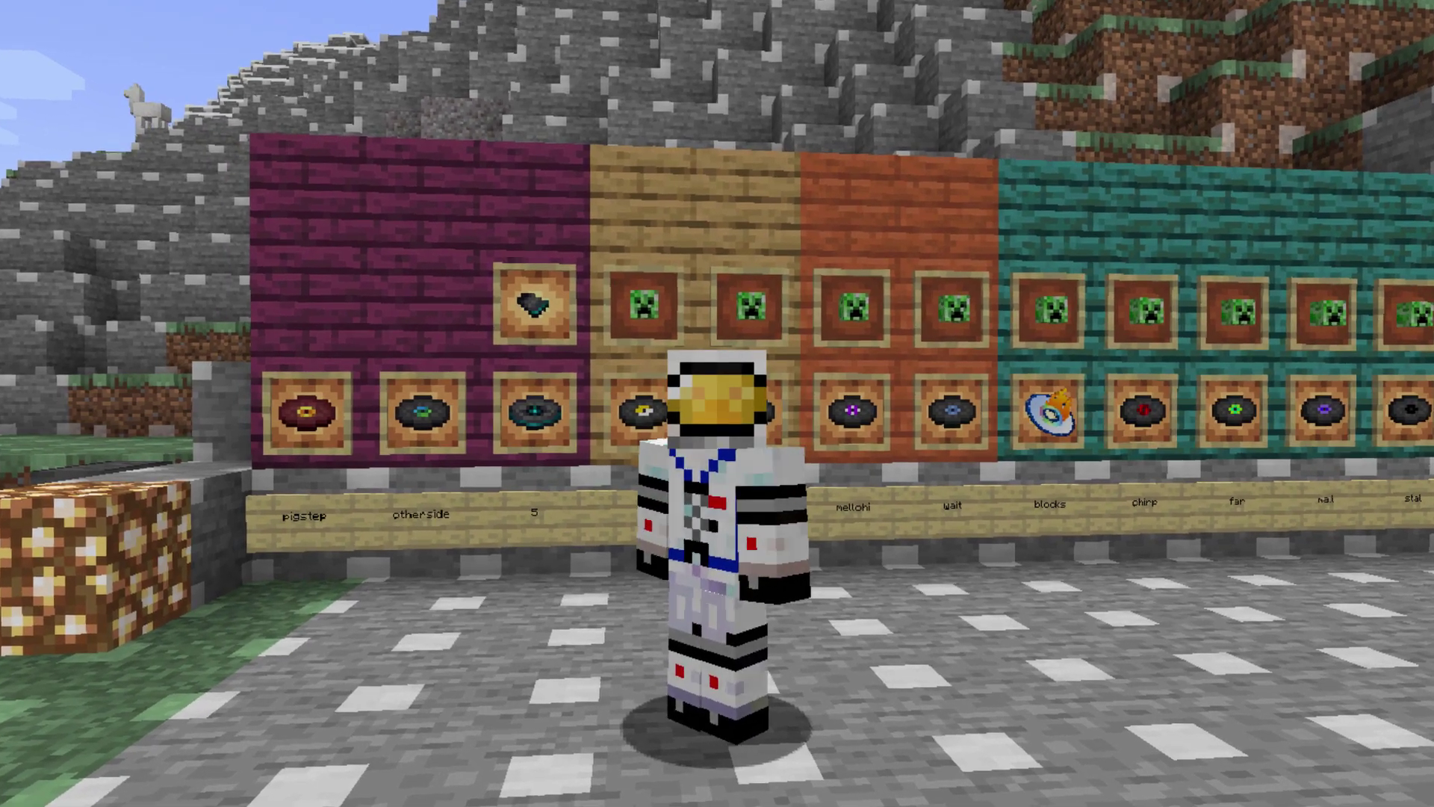
pyautogui.press('a')
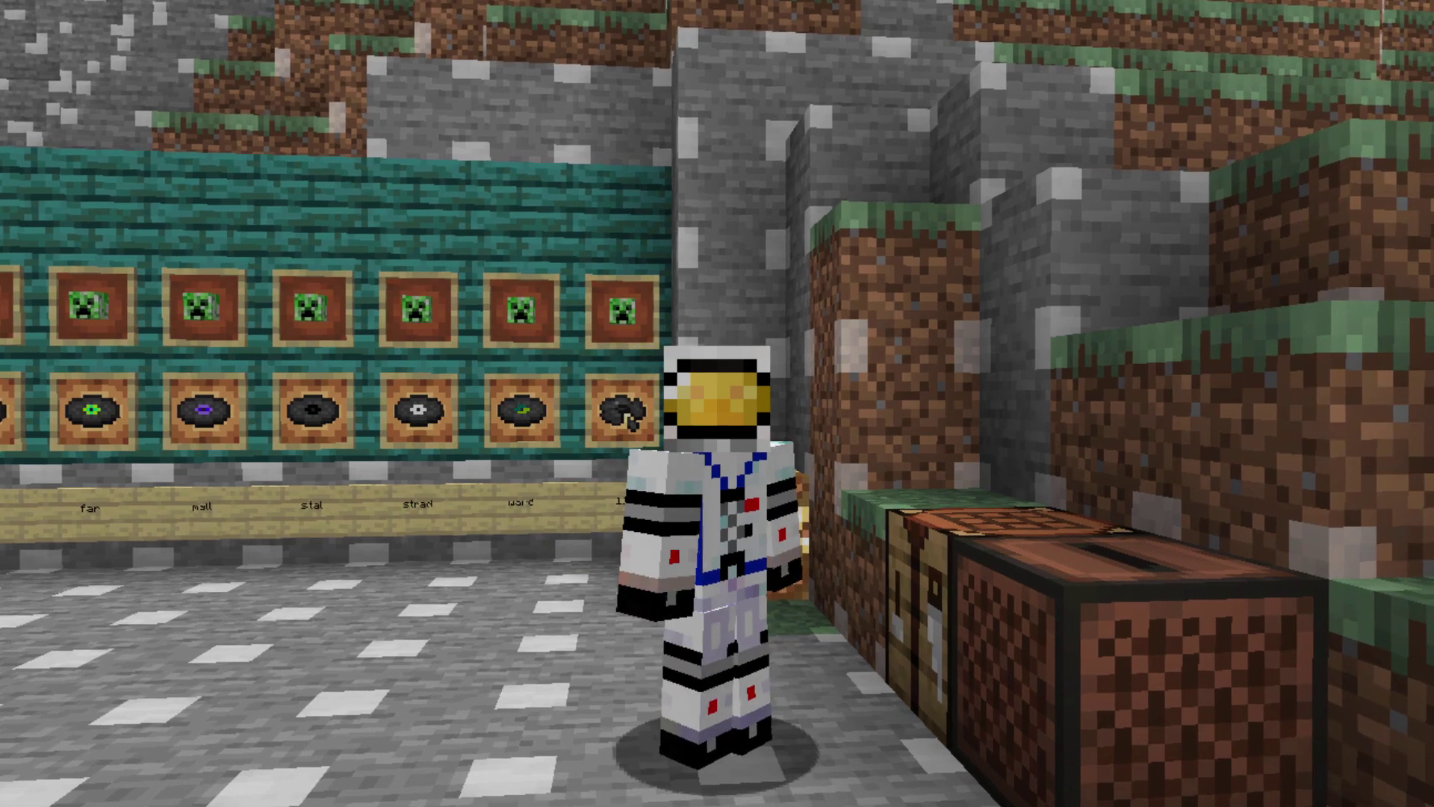
pyautogui.press('d')
pyautogui.press('d')
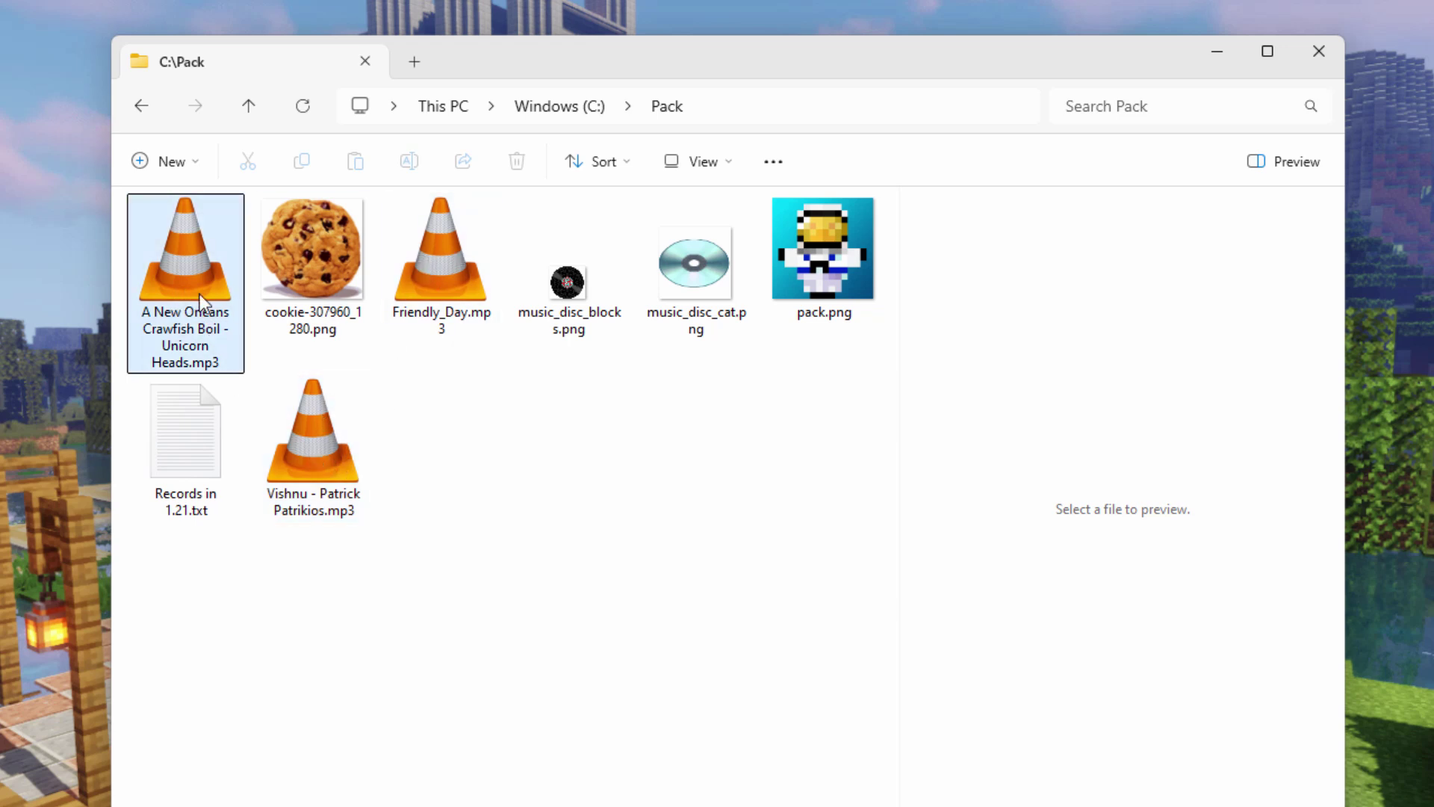
pyautogui.doubleClick(190, 271)
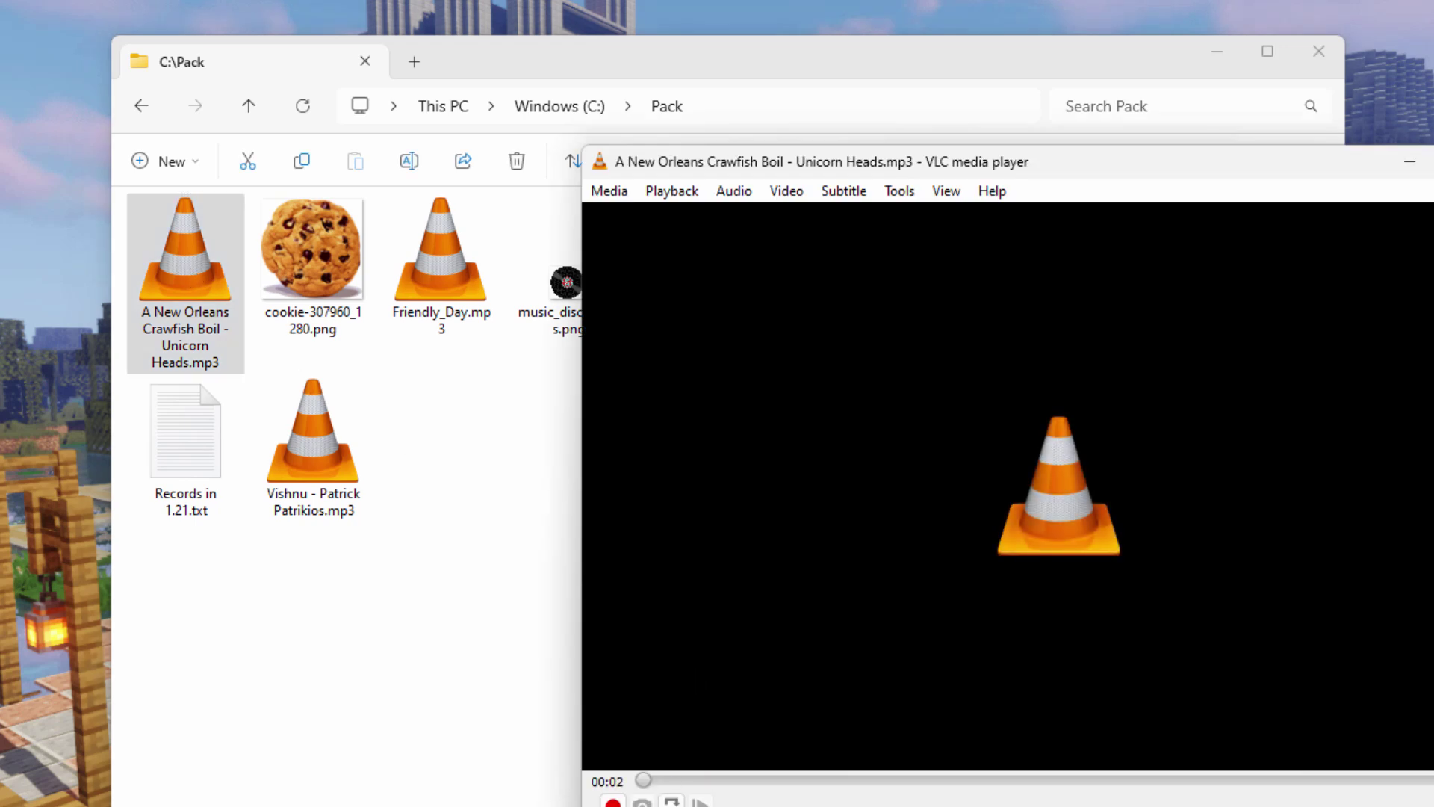
pyautogui.hotkey('alt', 'F4')
pyautogui.click(451, 257)
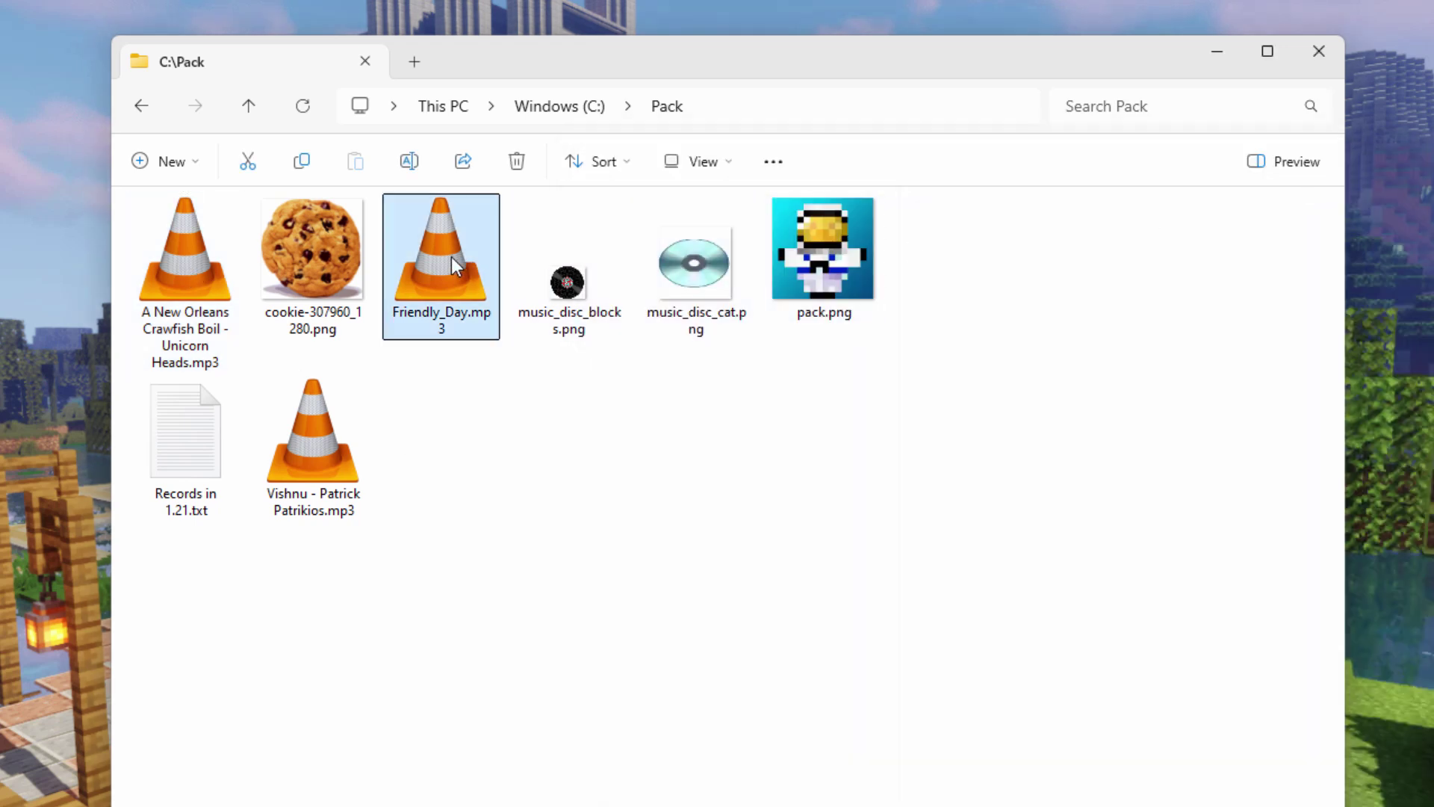
pyautogui.doubleClick(451, 263)
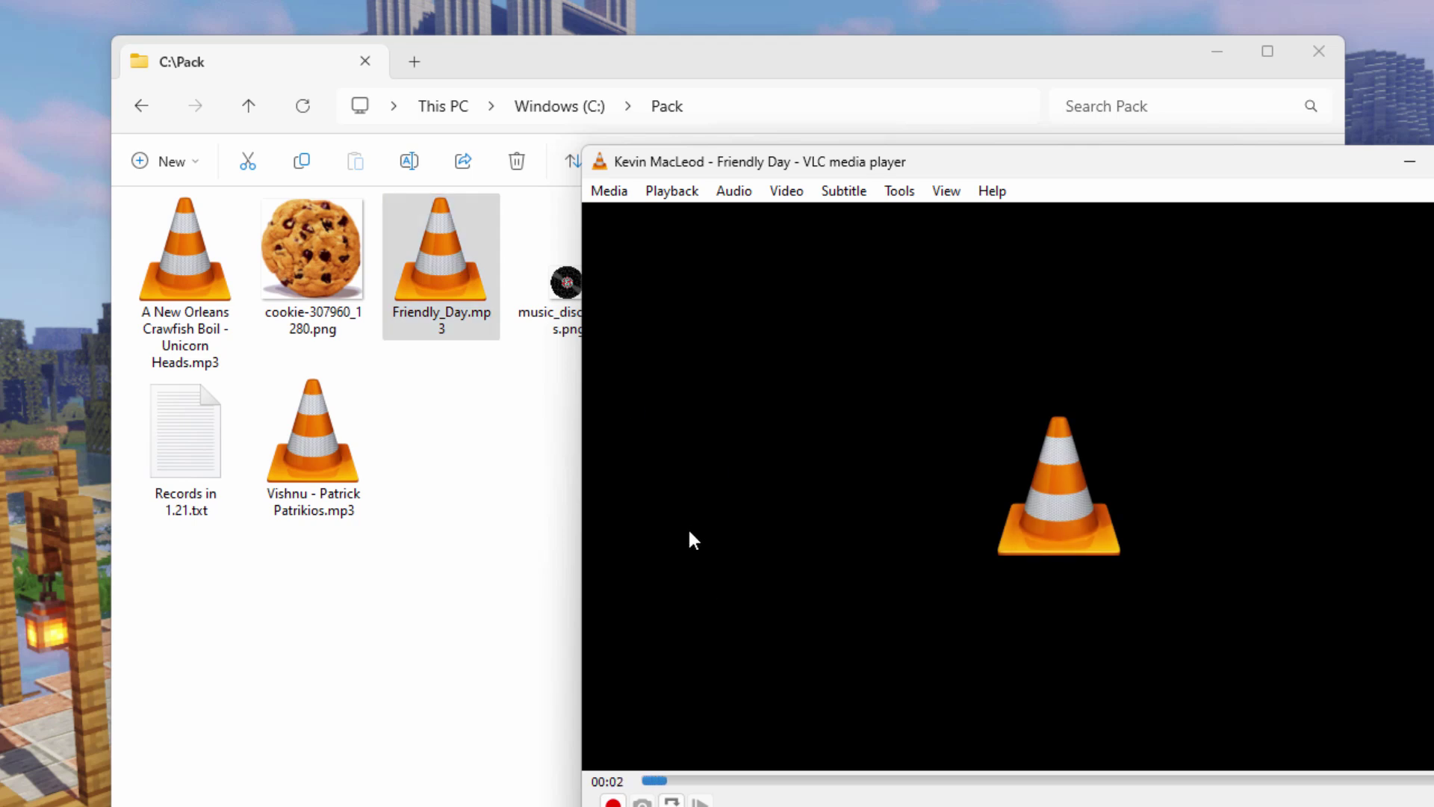
pyautogui.hotkey('alt', 'F4')
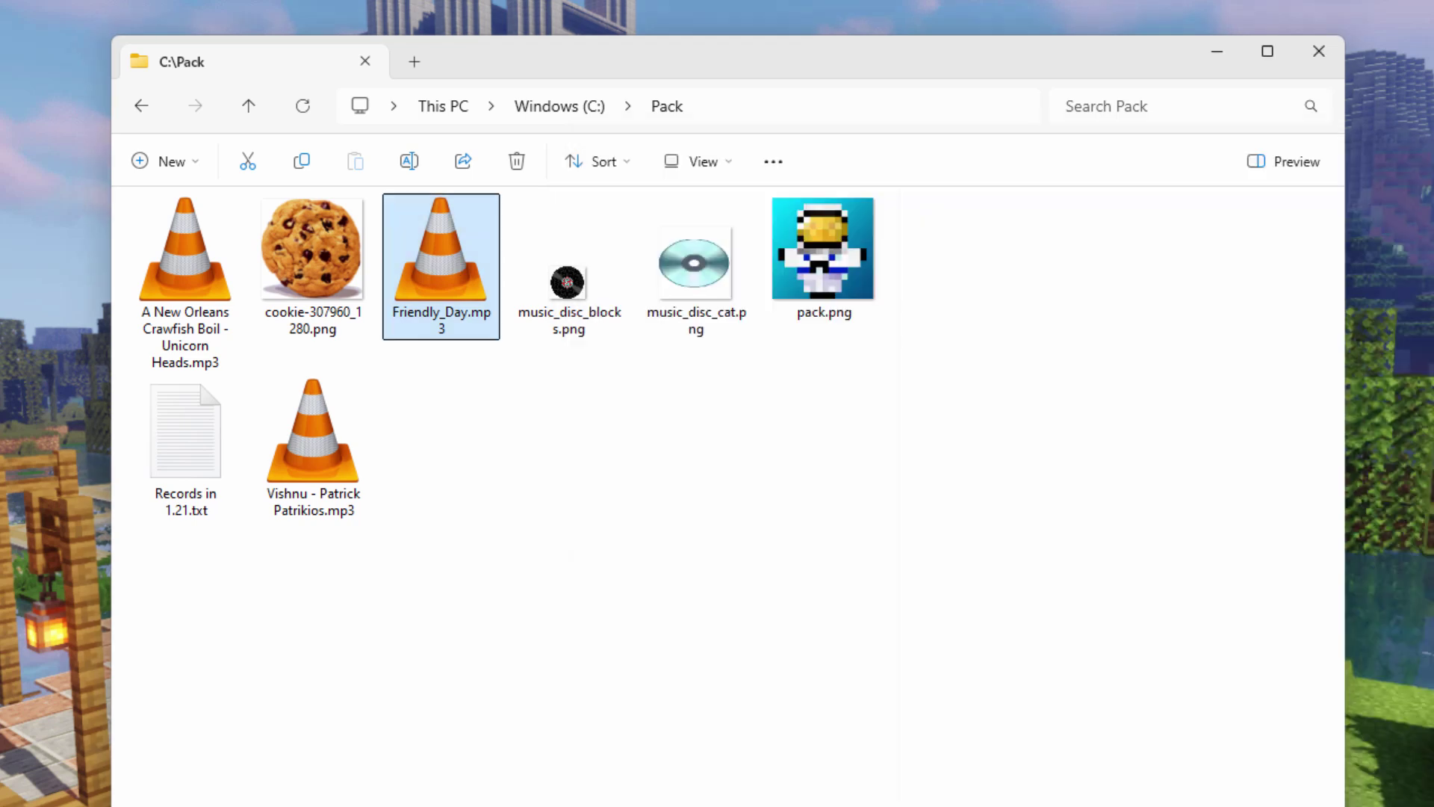
pyautogui.doubleClick(329, 453)
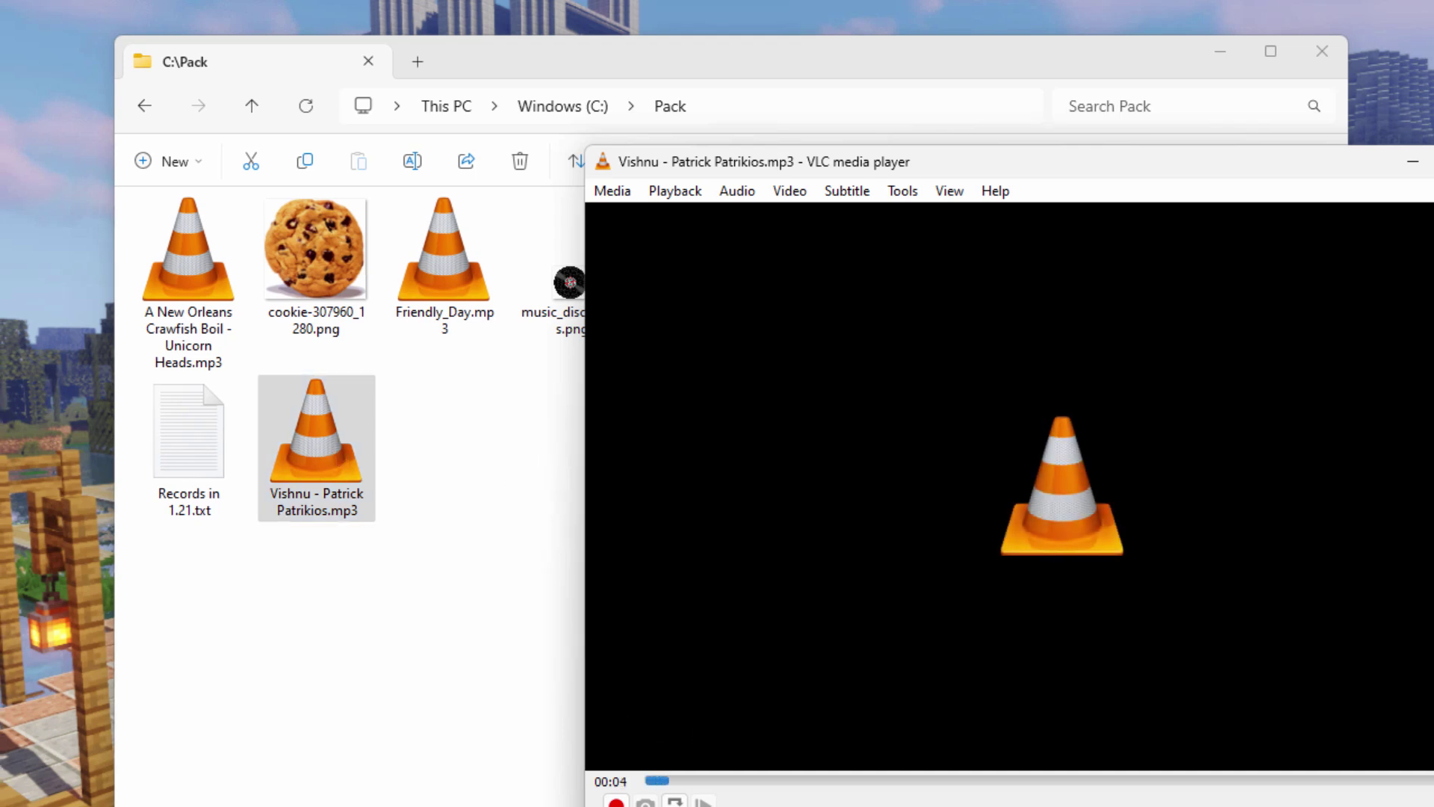
pyautogui.hotkey('alt', 'F4')
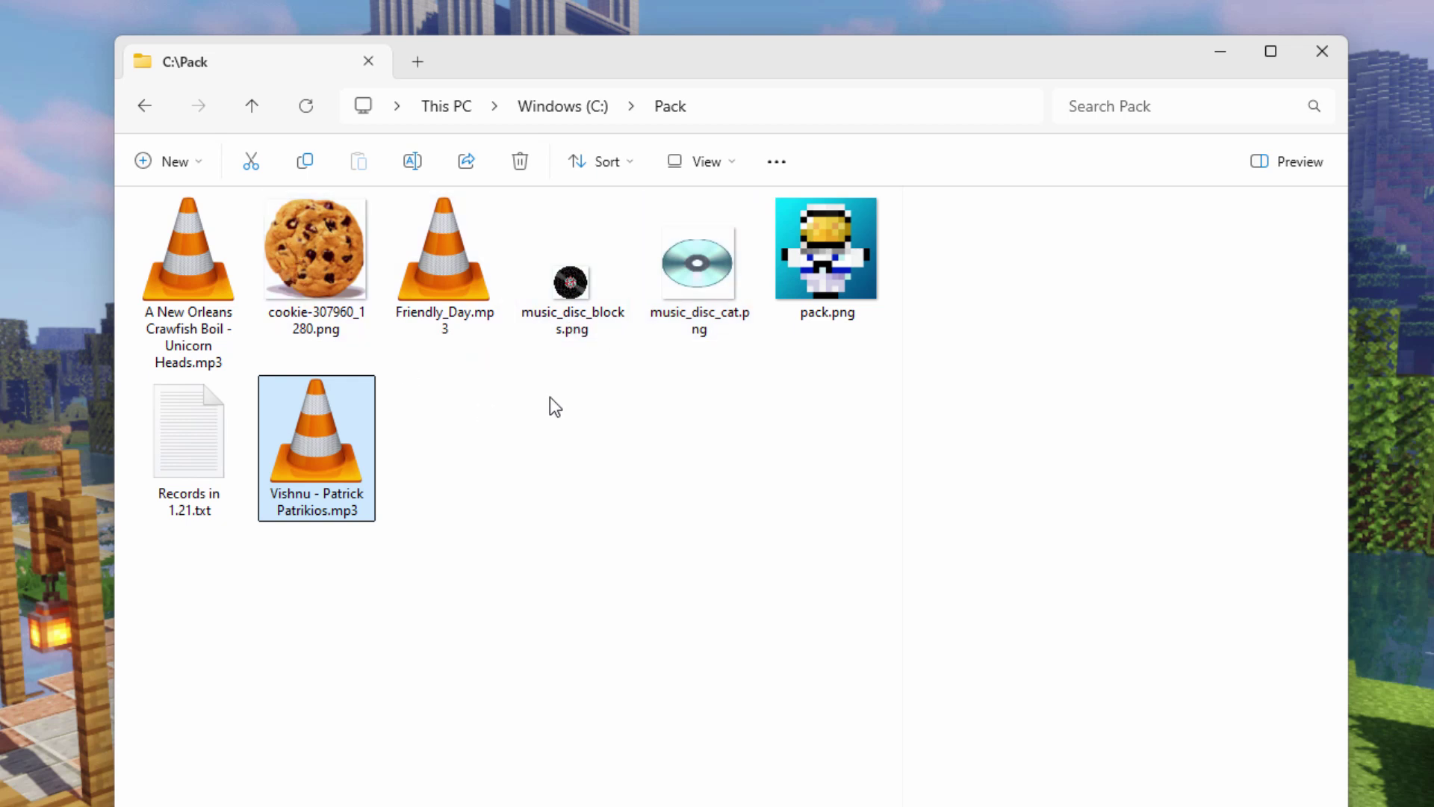
# - Open Records in 1.21.txt in Notepad and place it beside the file list
pyautogui.moveTo(587, 295)
pyautogui.doubleClick(192, 441)
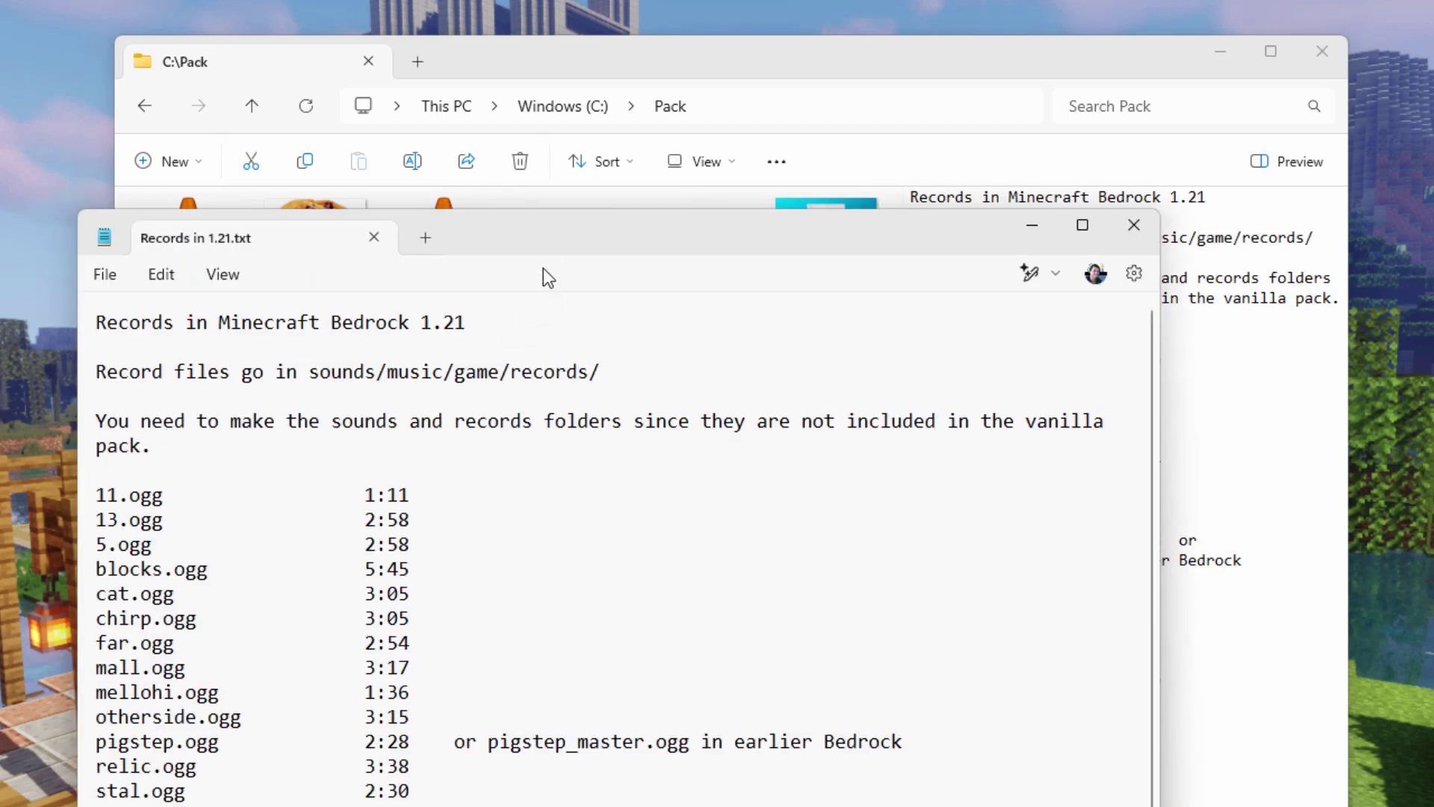
pyautogui.moveTo(544, 237); pyautogui.dragTo(937, 103)
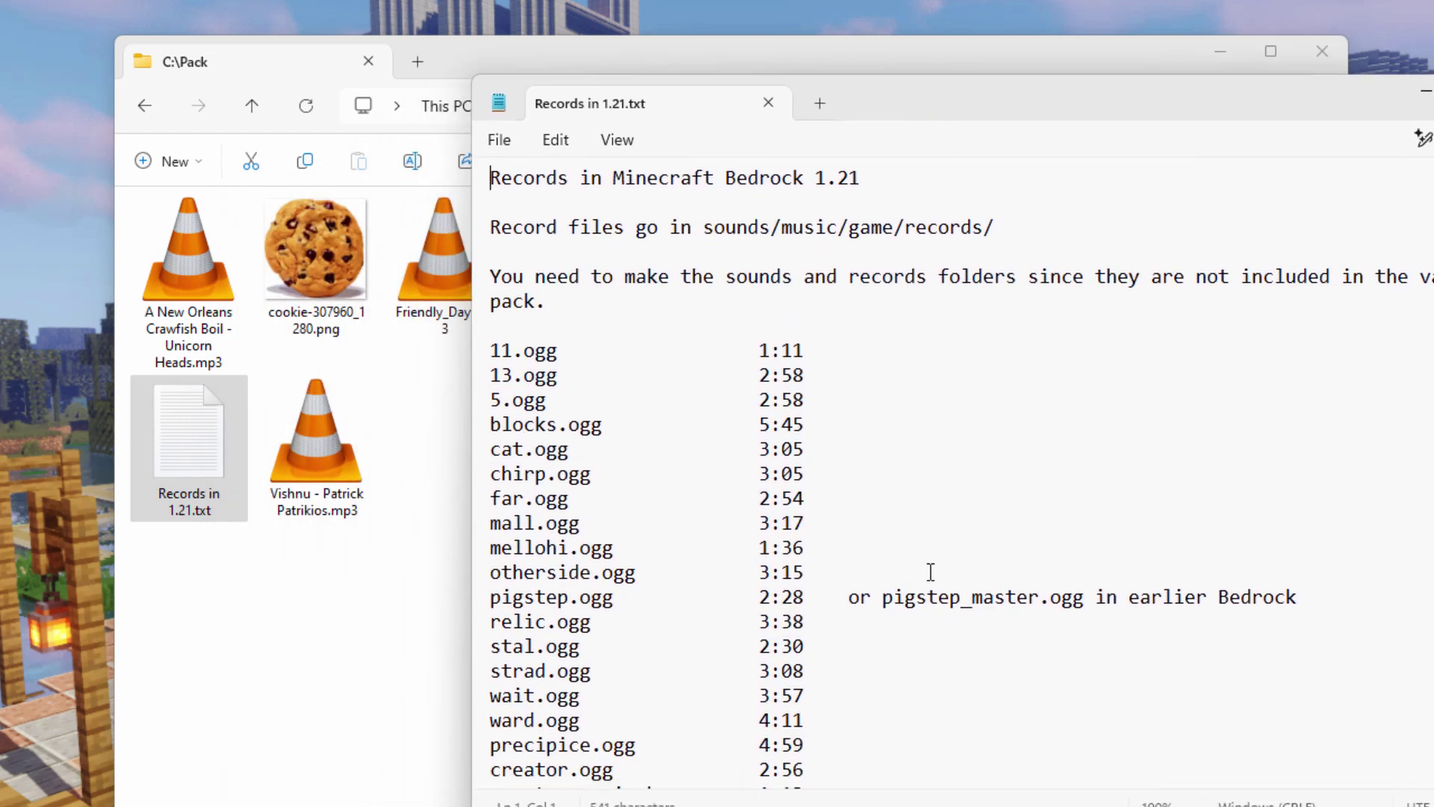
pyautogui.scroll(-1, 897, 564)
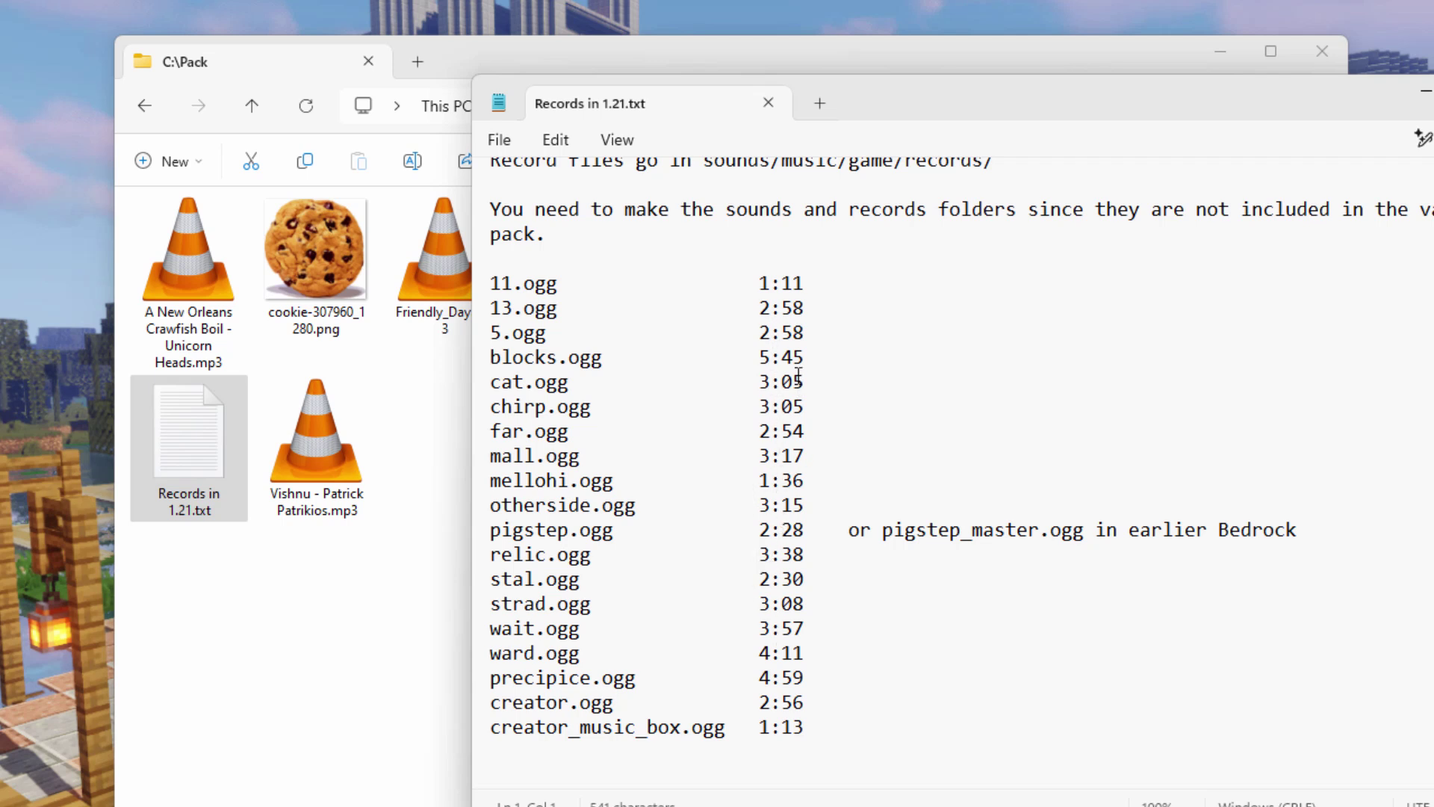
# - Highlight the blocks.ogg, ward.ogg and precipice.ogg lines with their play lengths
pyautogui.moveTo(812, 358); pyautogui.dragTo(489, 358)
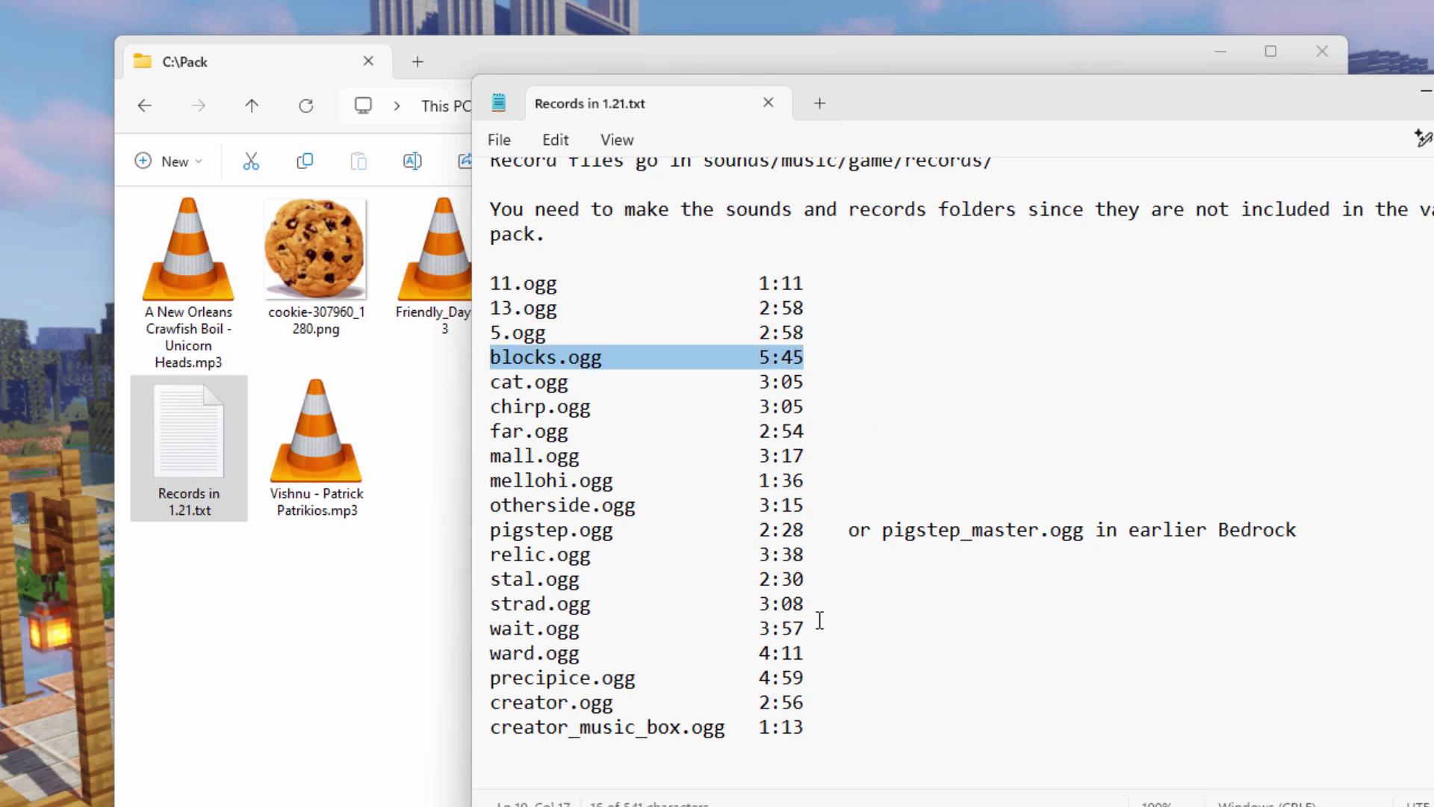
pyautogui.moveTo(804, 652); pyautogui.dragTo(489, 653)
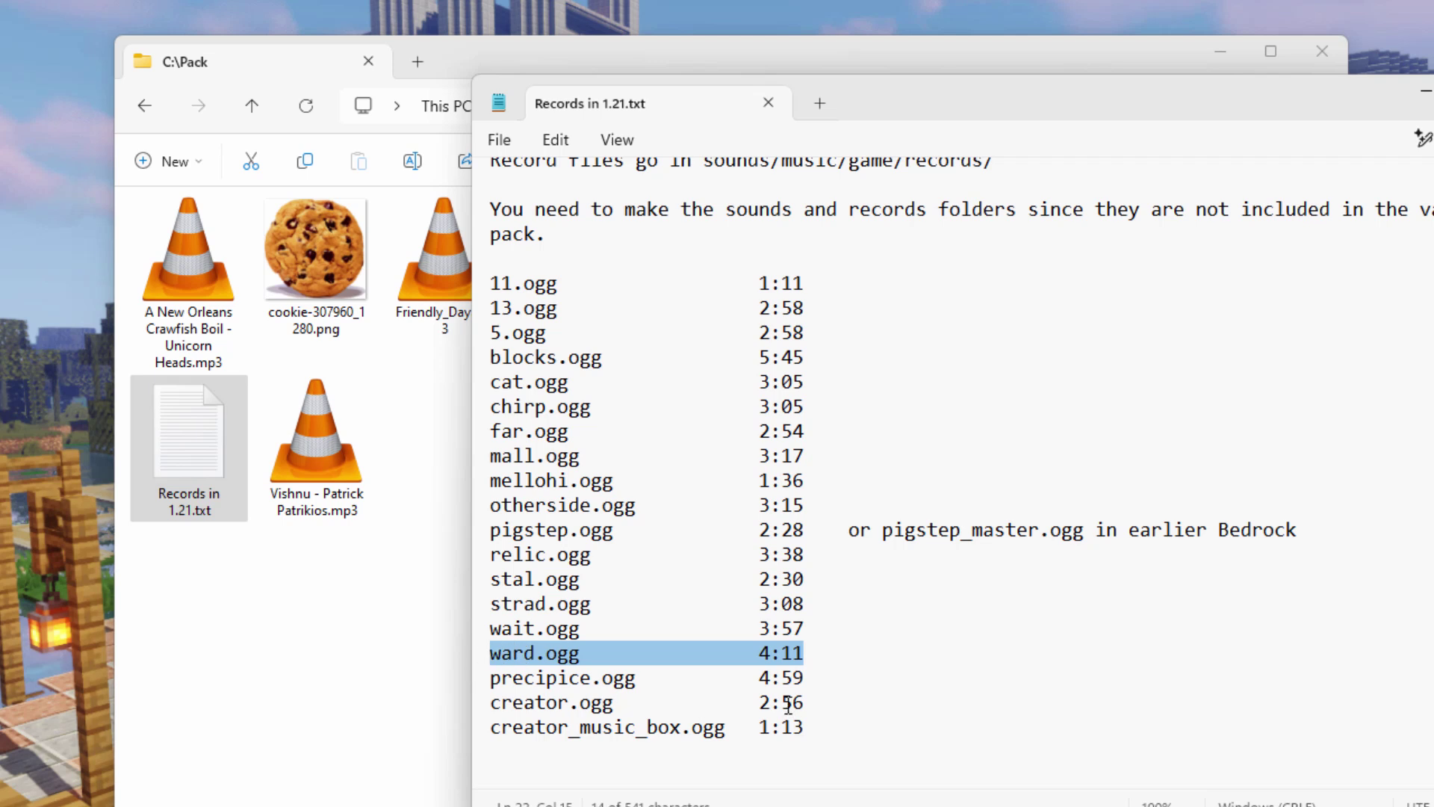
pyautogui.moveTo(807, 677); pyautogui.dragTo(489, 678)
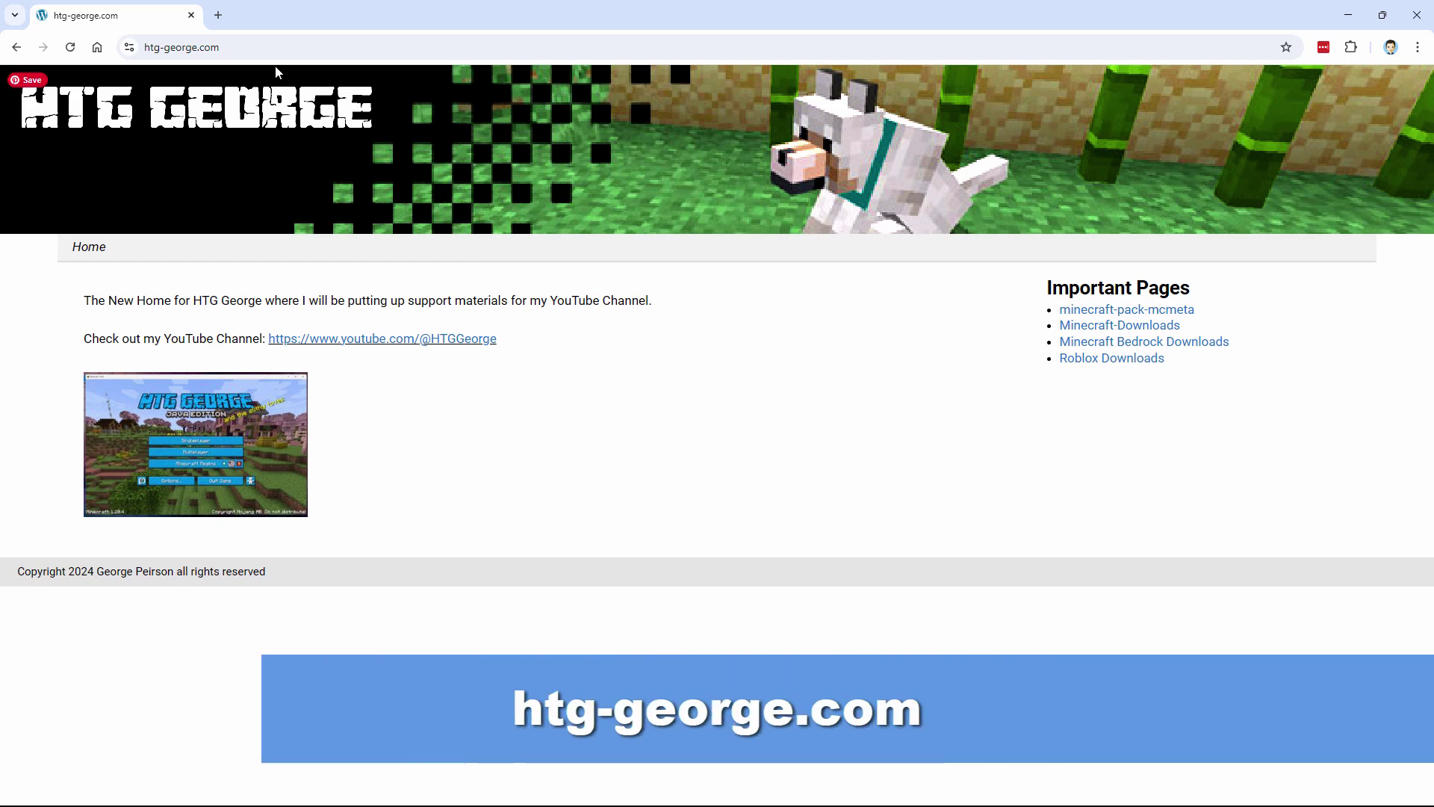
# - Go to the tutorial site's Minecraft-Downloads page and scroll down toward the Music downloads
pyautogui.click(244, 51)
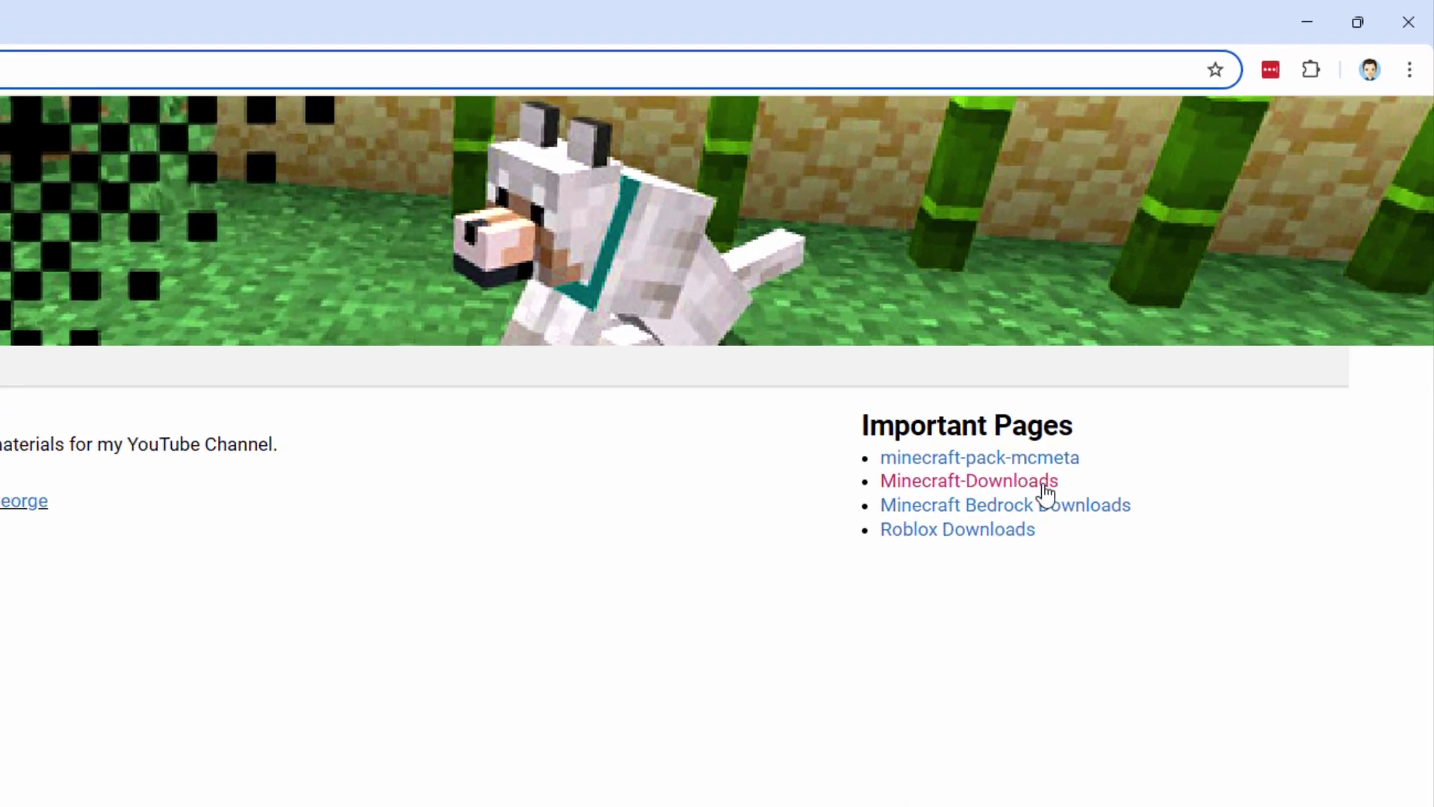
pyautogui.click(915, 484)
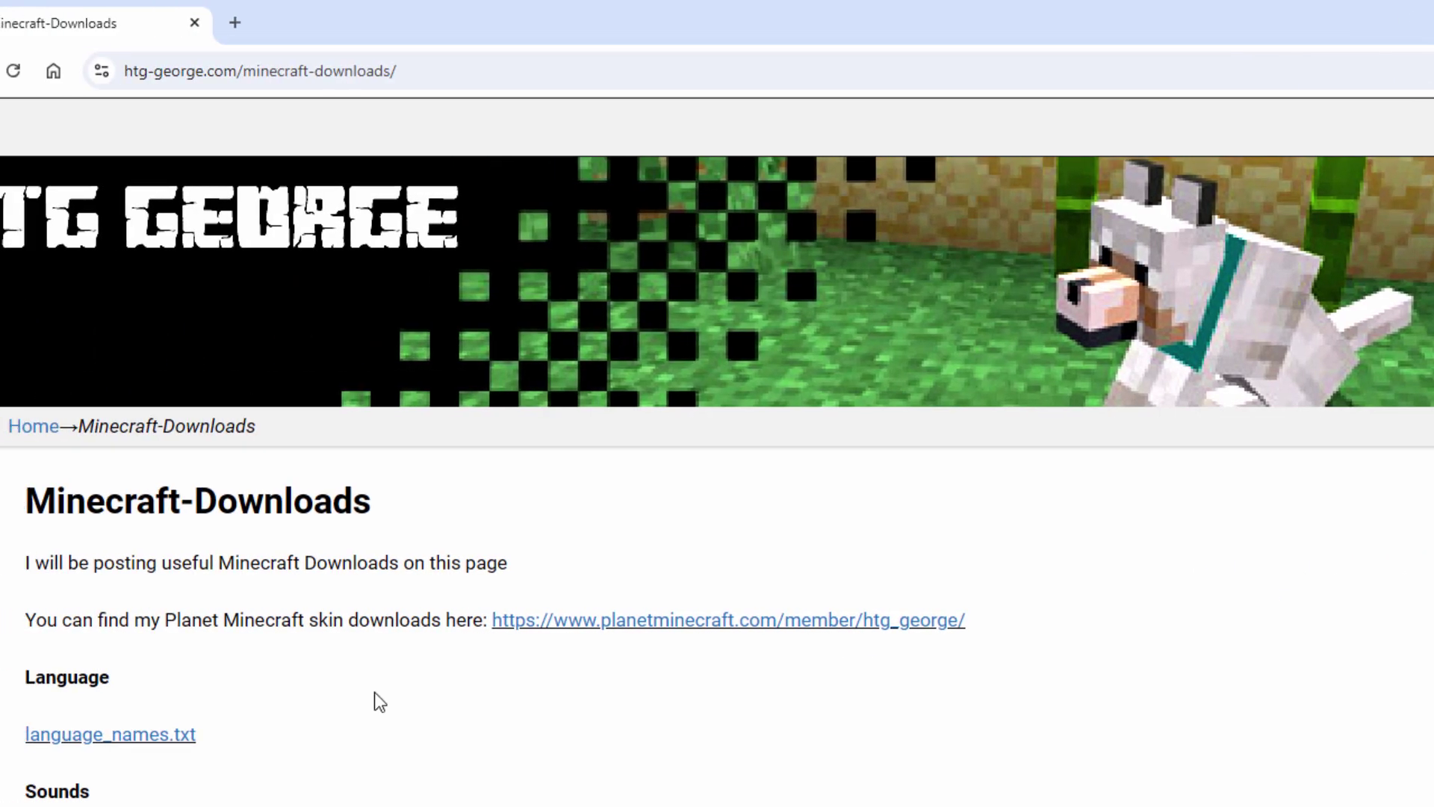
pyautogui.scroll(-5, 375, 692)
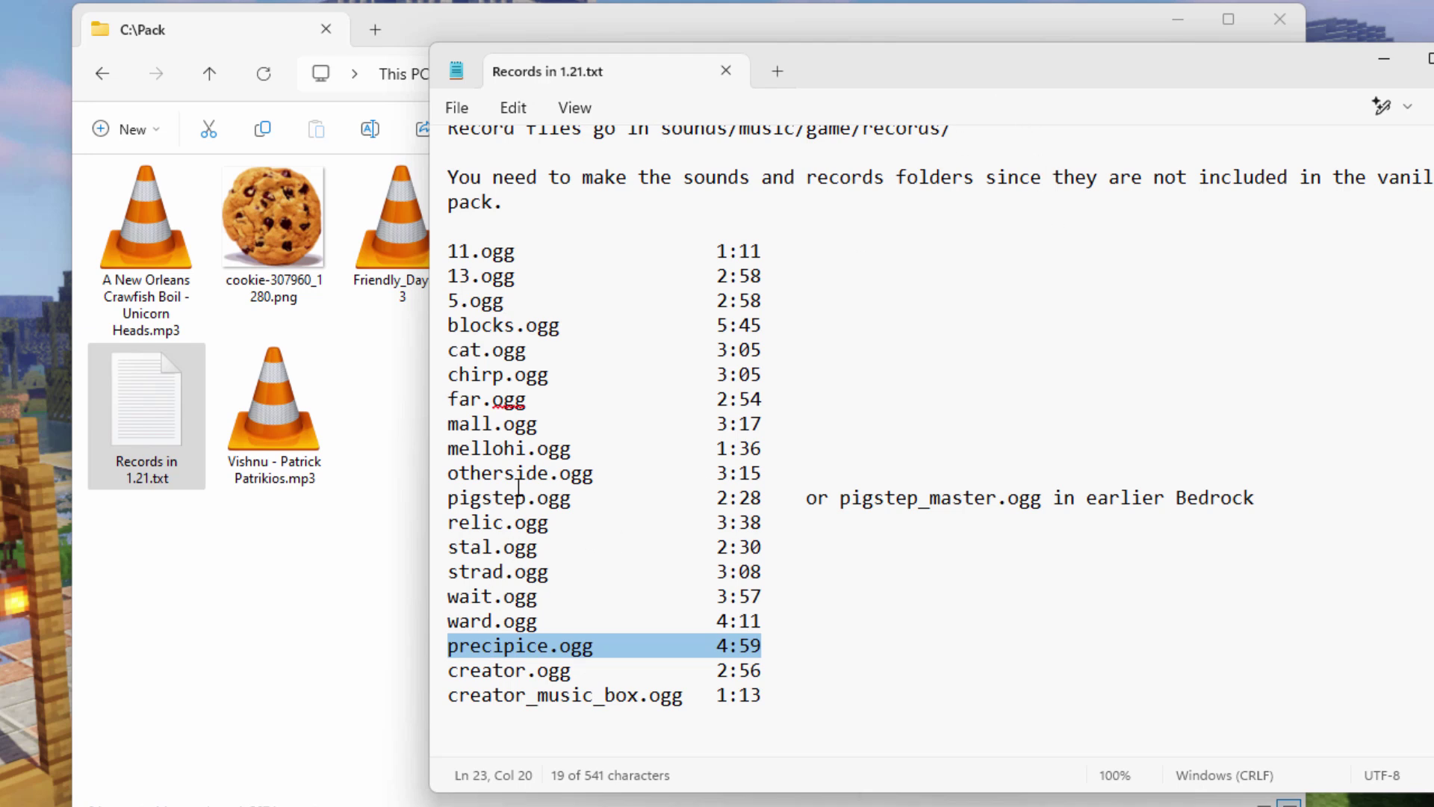
# - Close the Records in 1.21 Notepad window to reveal the Minecraft Launcher
pyautogui.click(1384, 58)
pyautogui.click(676, 457)
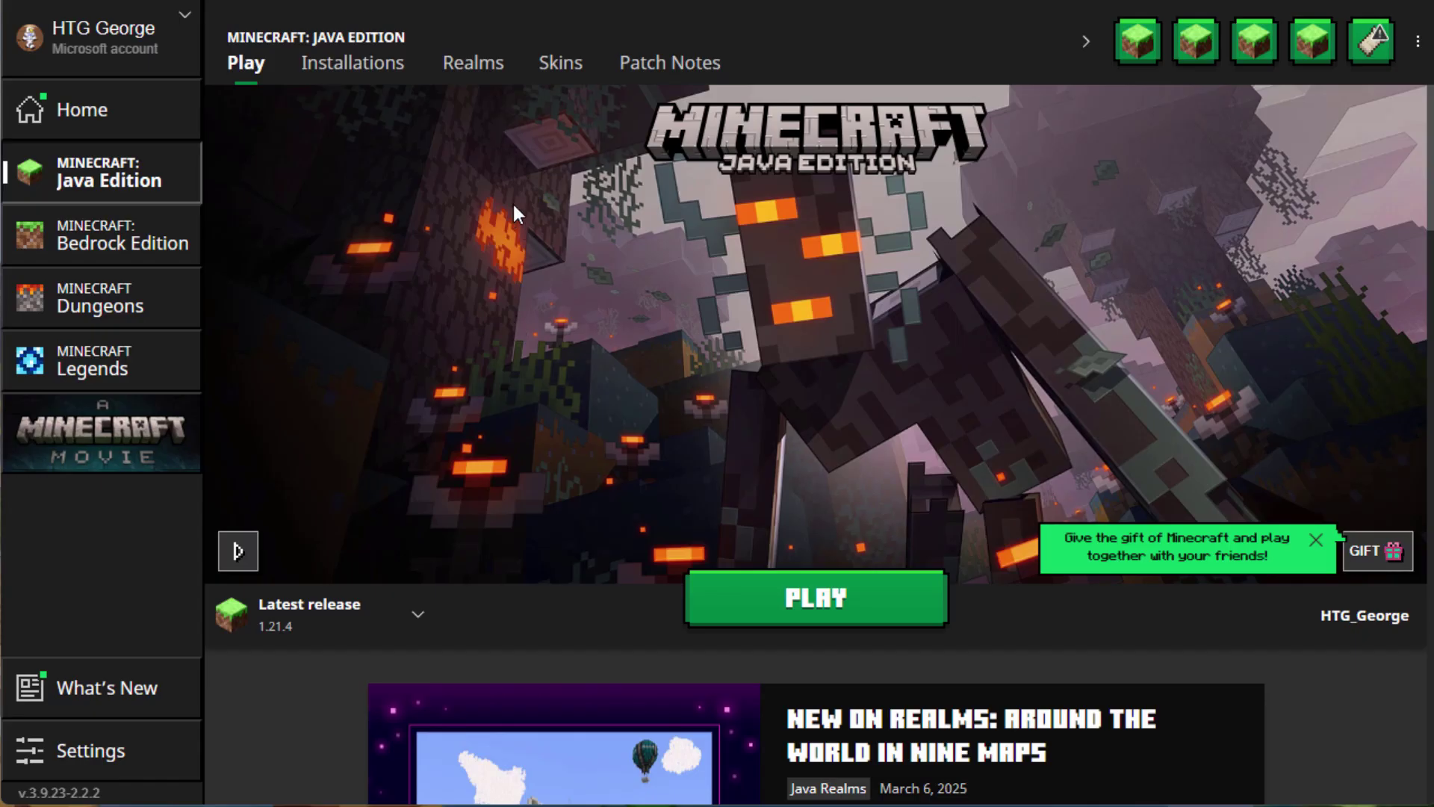
# - Open the Latest release installation's folder from the launcher's Installations list
pyautogui.click(340, 69)
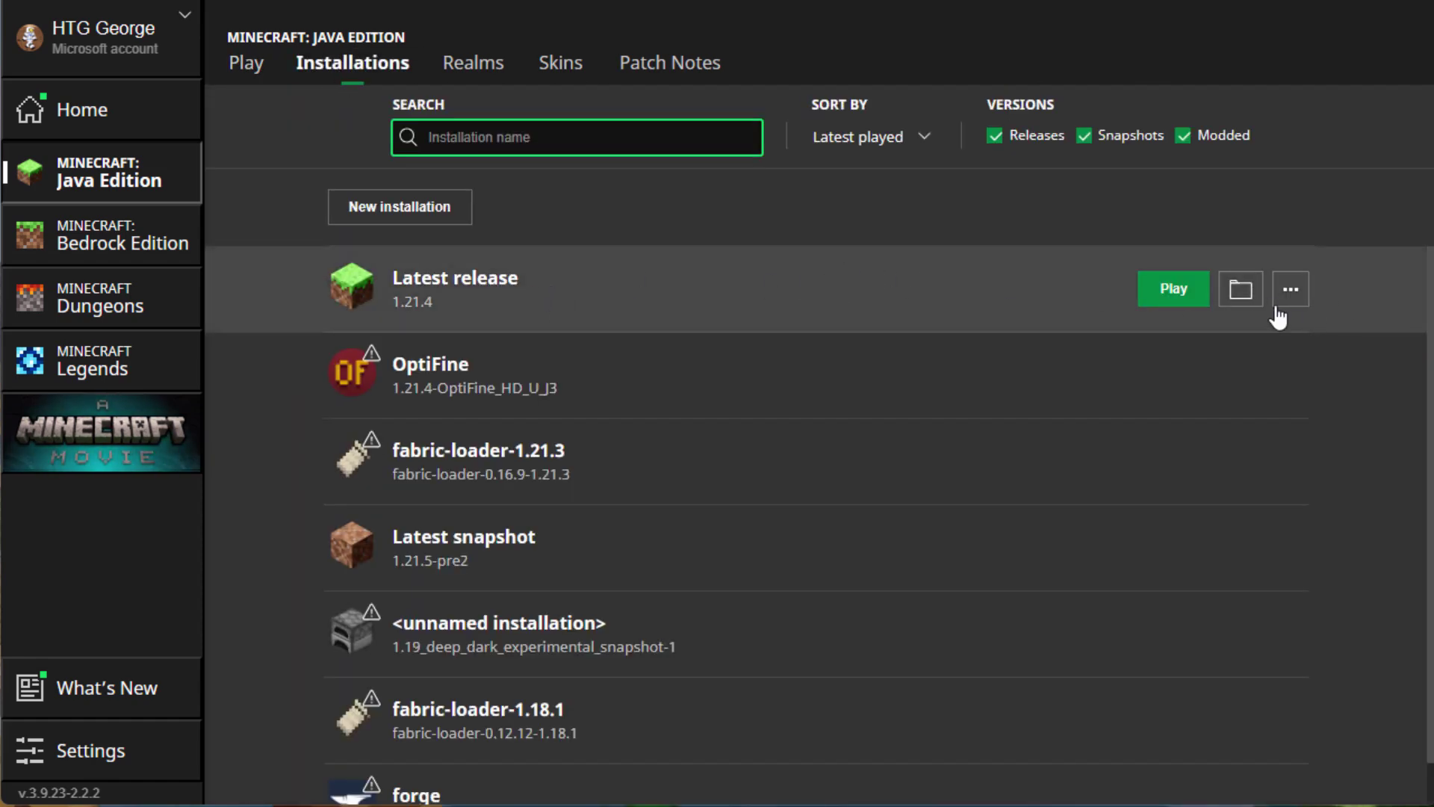
pyautogui.click(1241, 292)
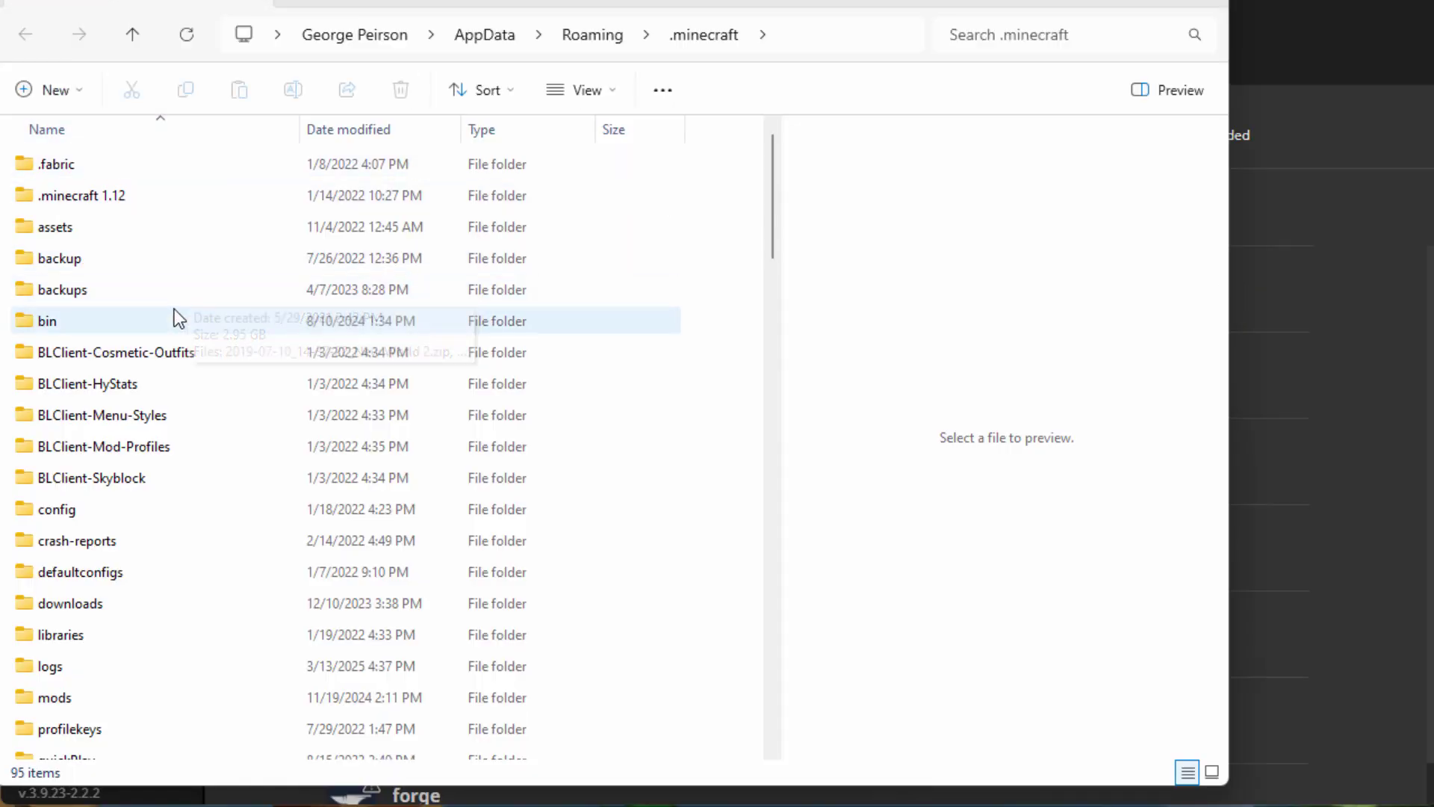
# - Navigate into .minecraft\versions\1.21.4 in File Explorer
pyautogui.scroll(-6, 173, 307)
pyautogui.scroll(-2, 177, 306)
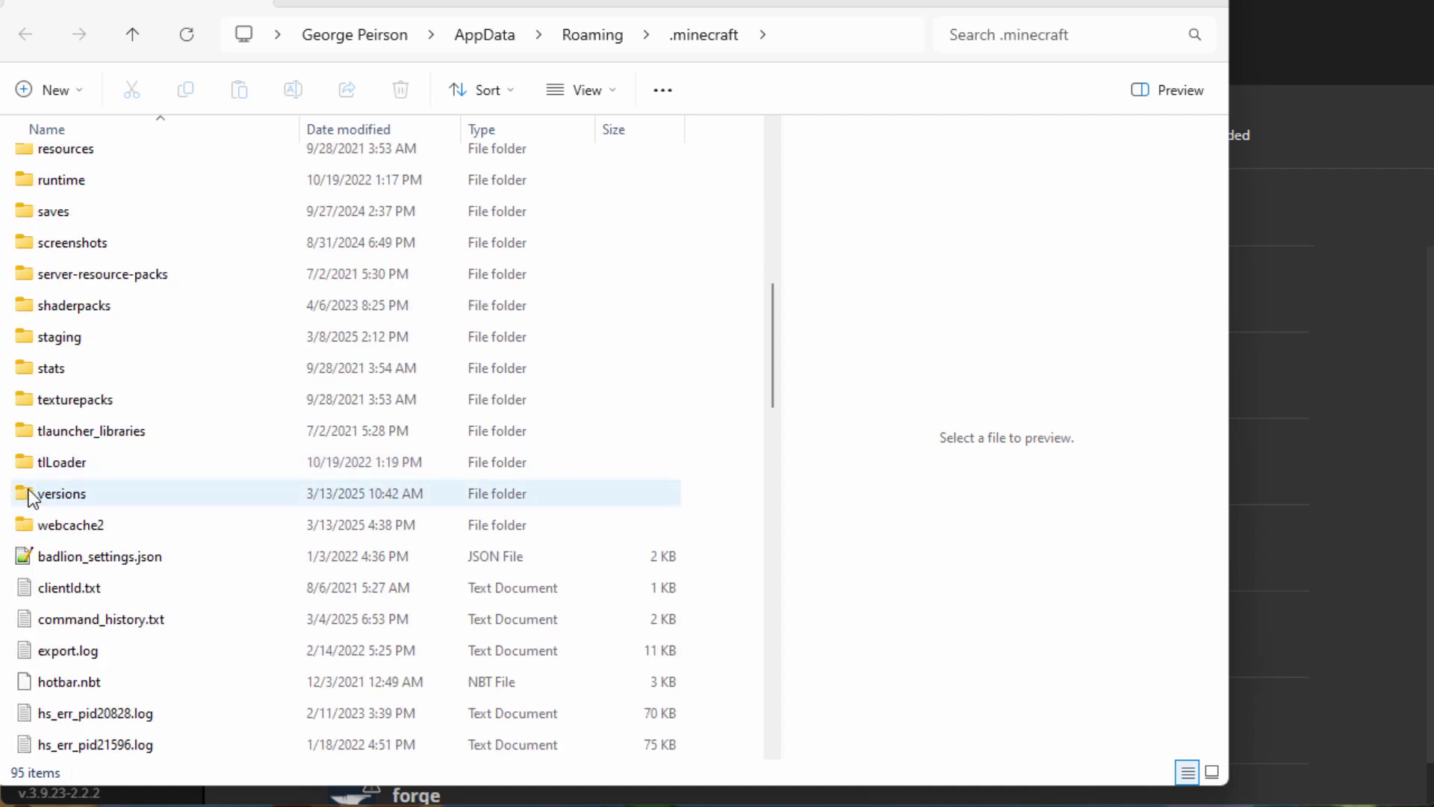
pyautogui.click(136, 495)
pyautogui.doubleClick(24, 495)
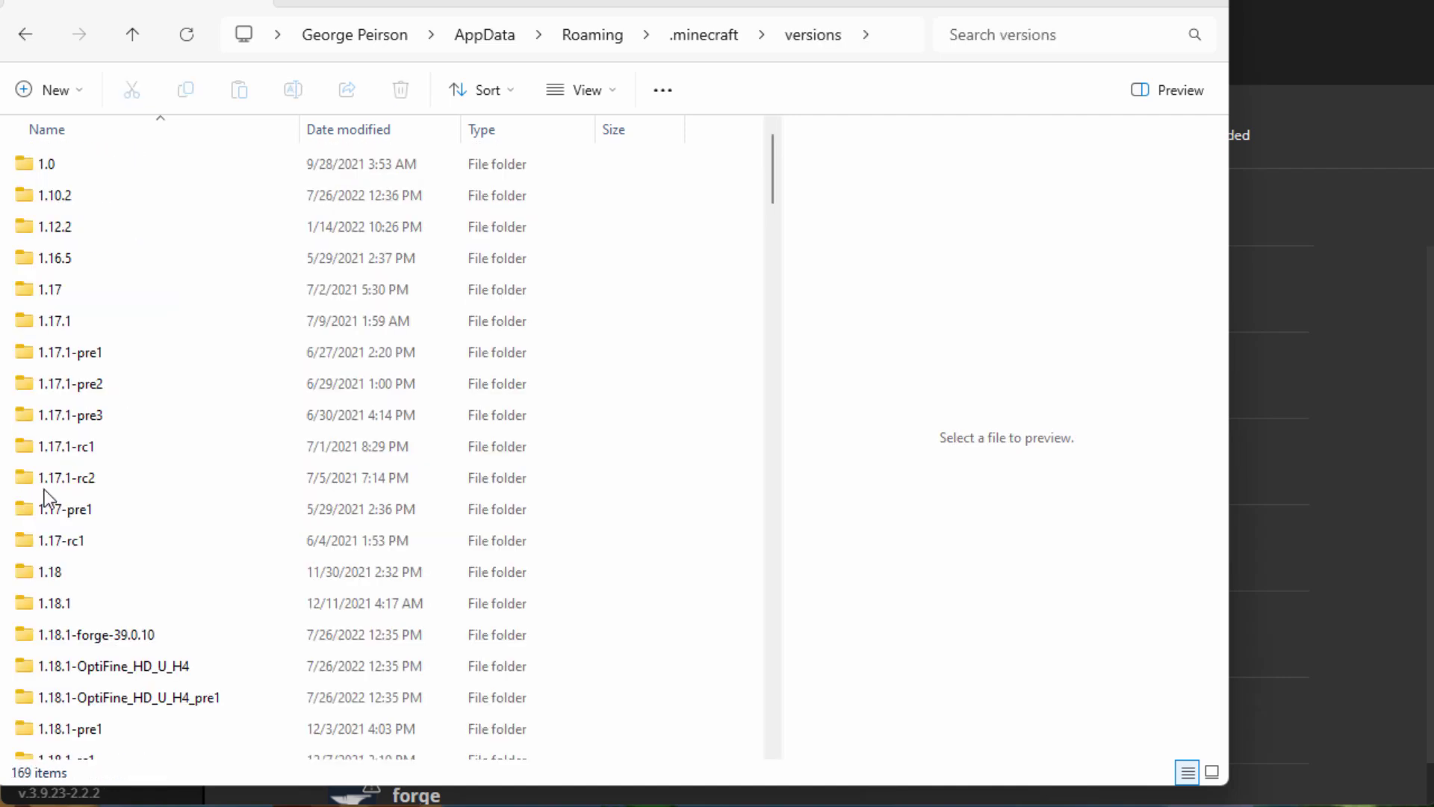
pyautogui.scroll(-18, 173, 350)
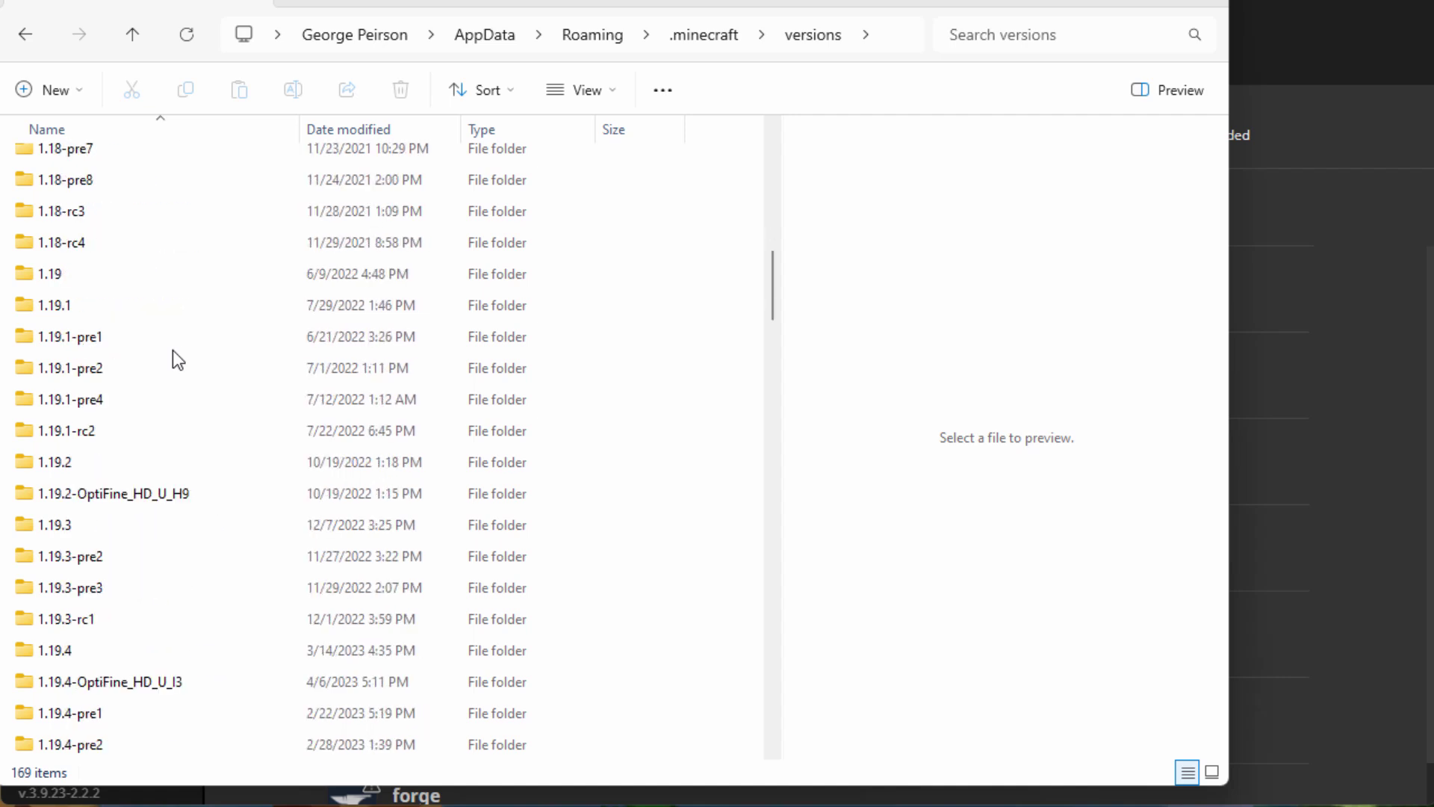
pyautogui.scroll(-7, 172, 352)
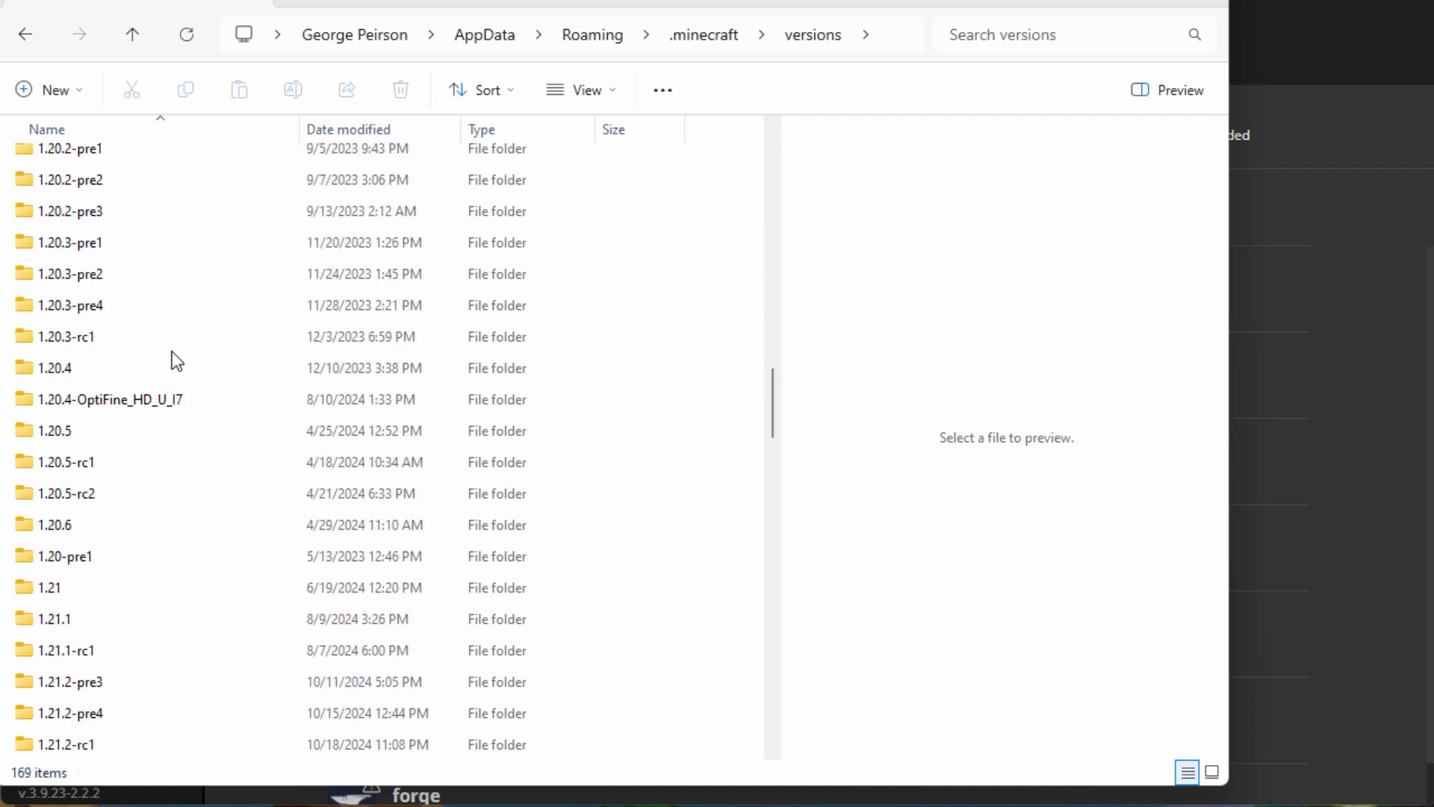
pyautogui.click(45, 437)
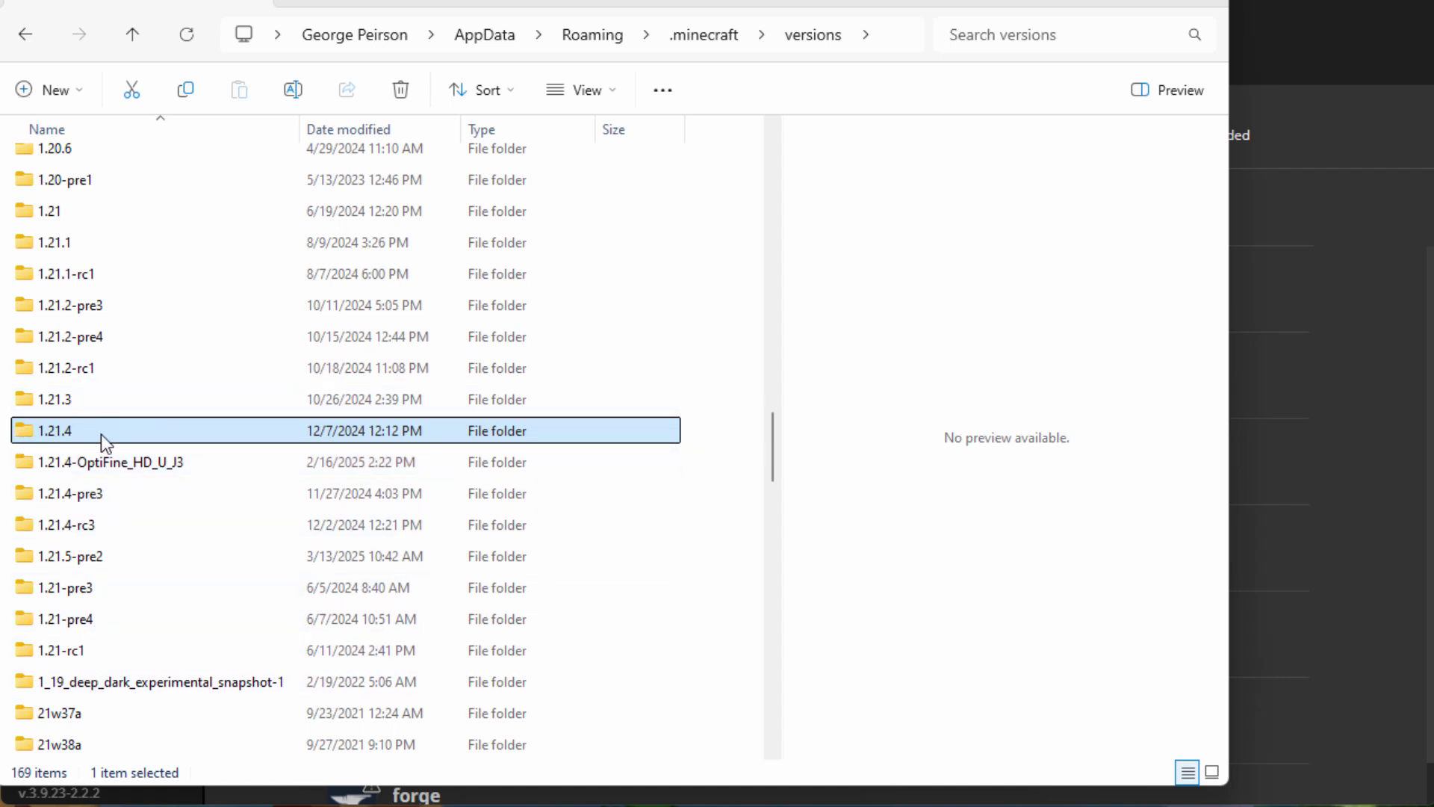
pyautogui.moveTo(77, 435)
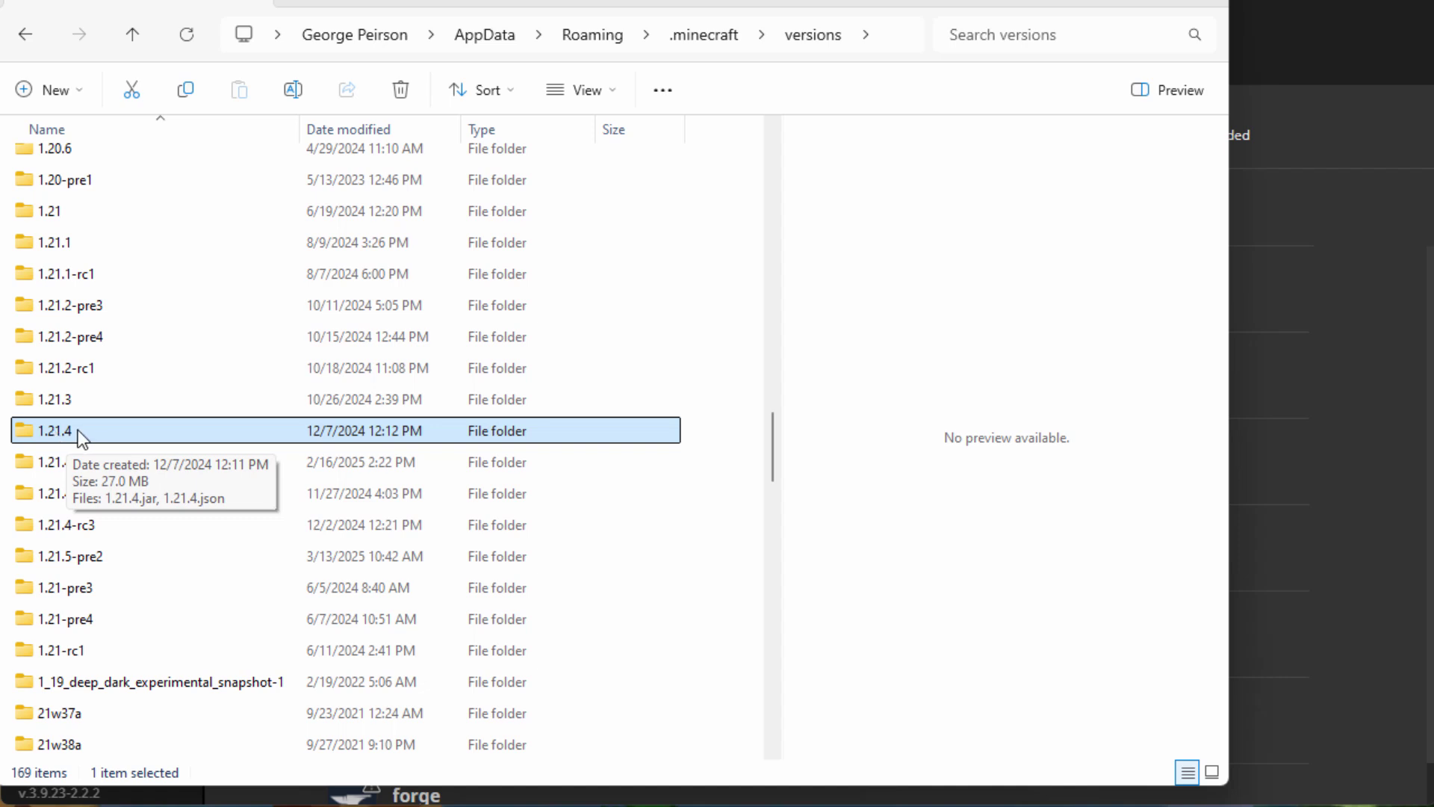
pyautogui.doubleClick(79, 430)
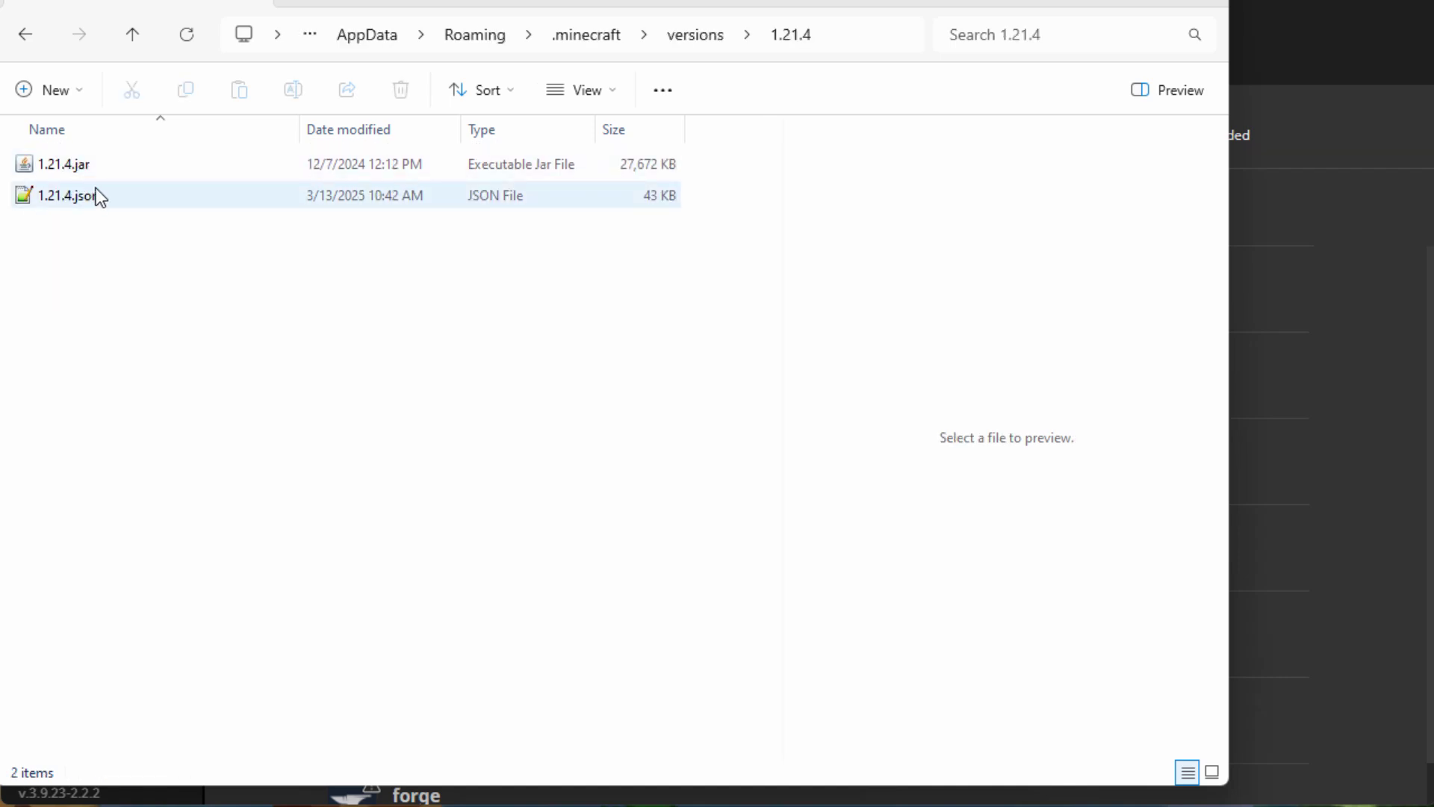
# - Turn on file name extensions so 1.21.4.jar shows its extension
pyautogui.click(91, 165)
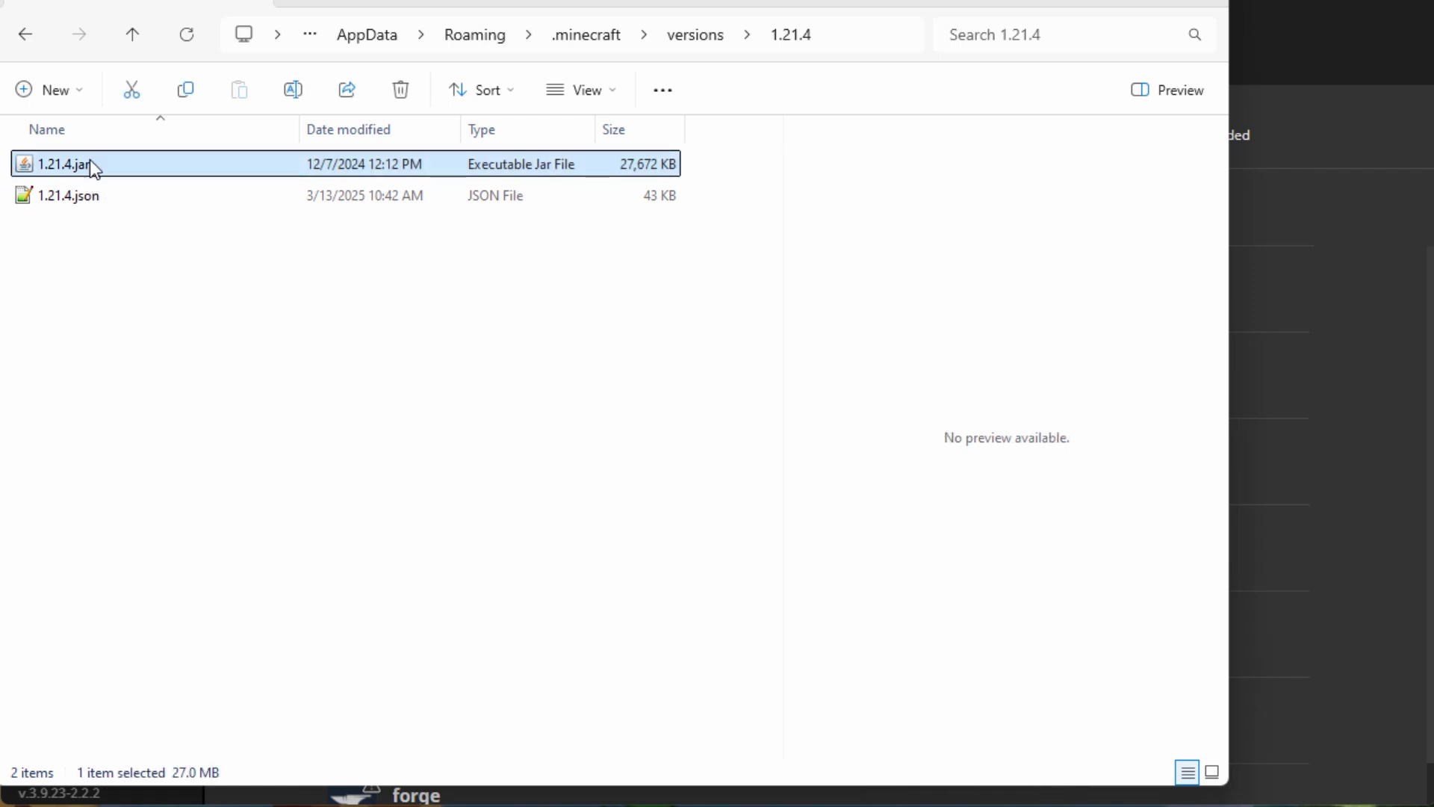
pyautogui.click(586, 91)
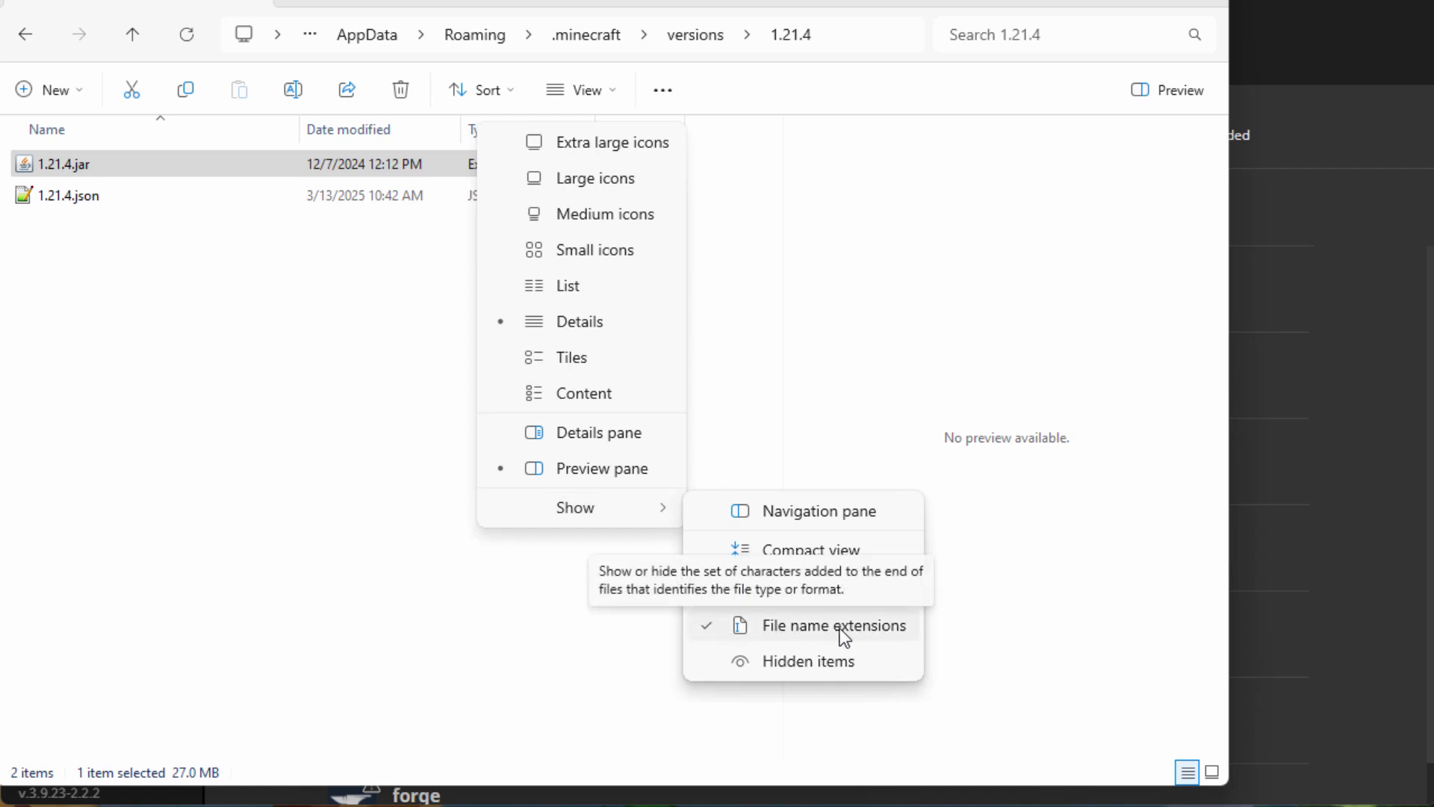
pyautogui.click(389, 451)
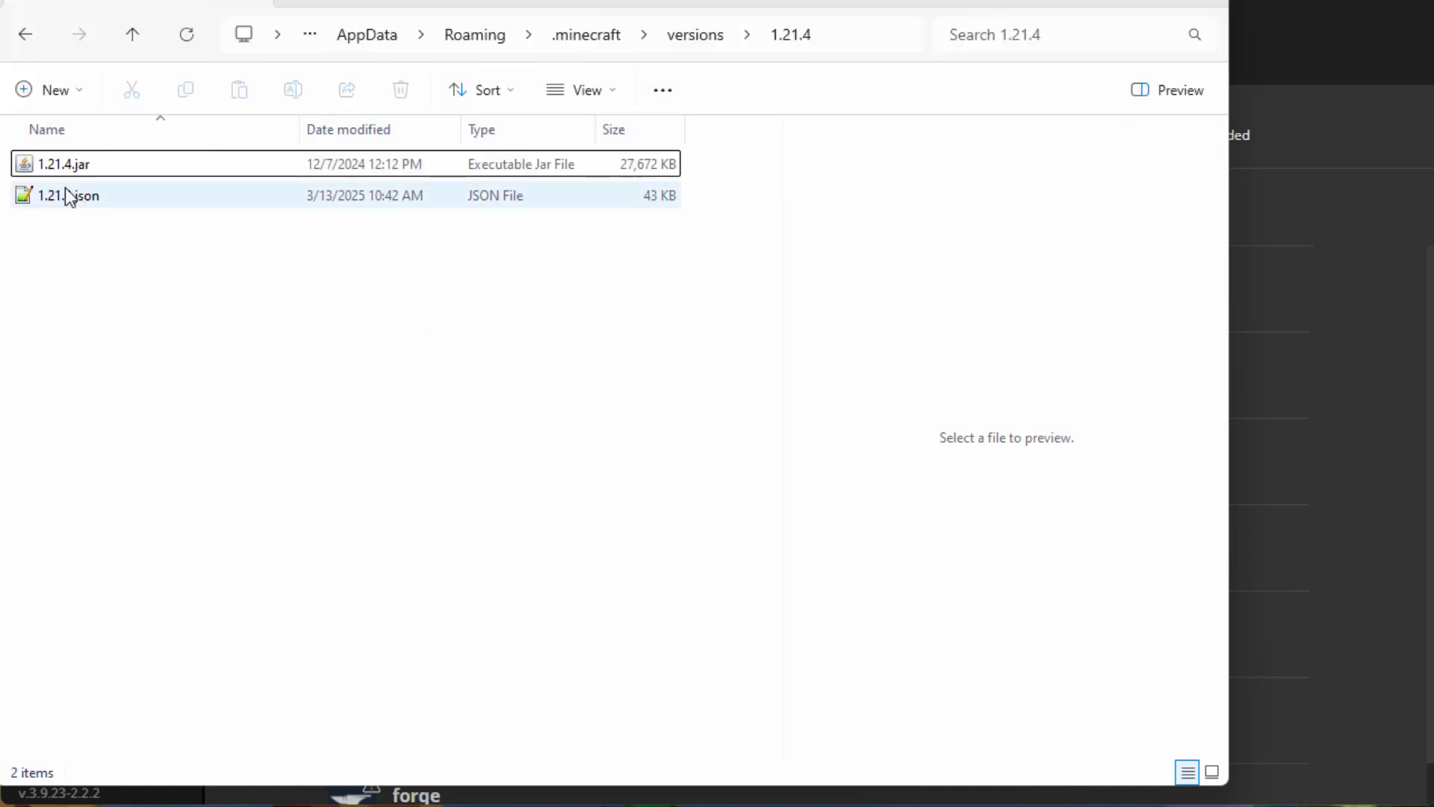
# - Arrange the 1.21.4 folder window beside the C:\Pack window
pyautogui.click(96, 169)
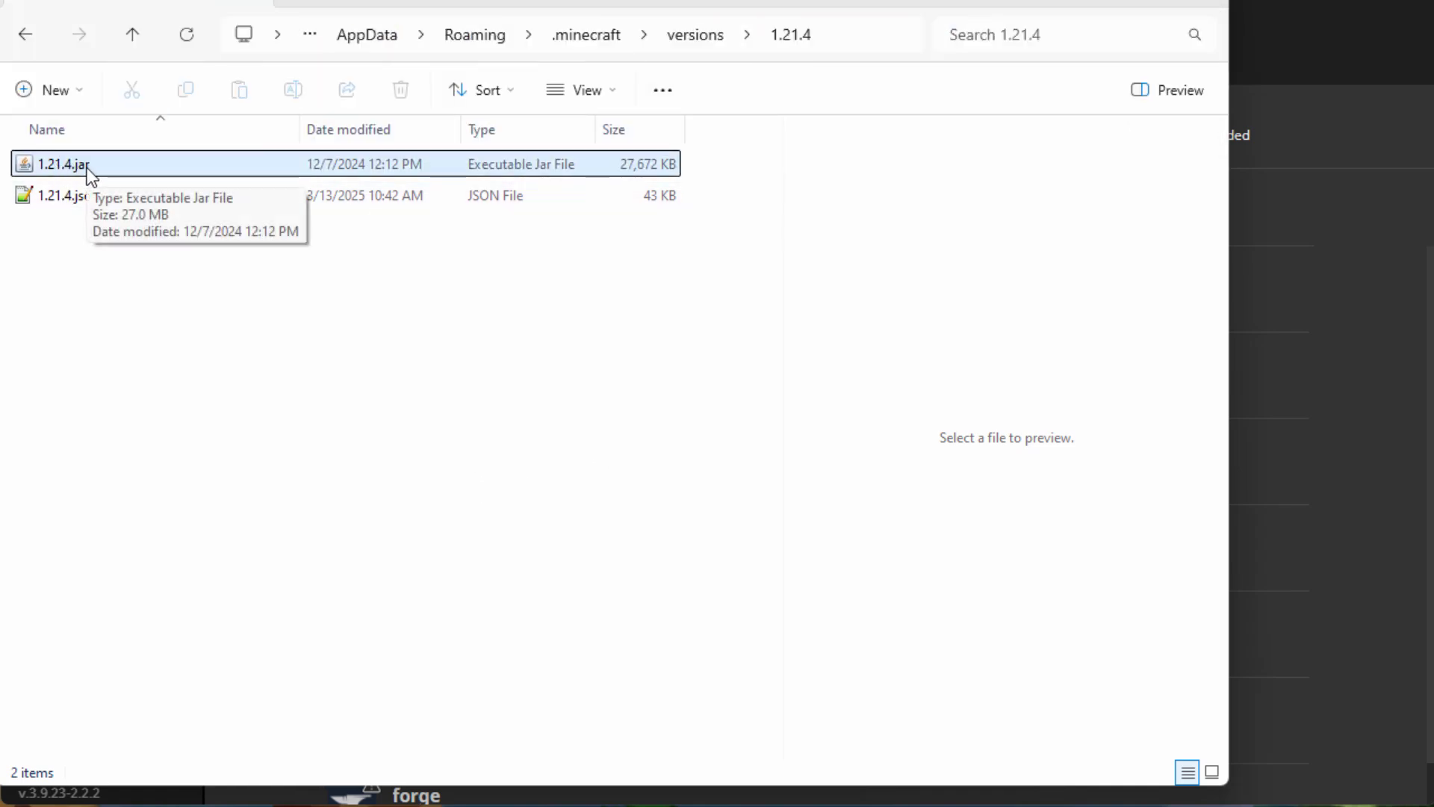
pyautogui.moveTo(390, 9); pyautogui.dragTo(685, 94)
pyautogui.click(374, 250)
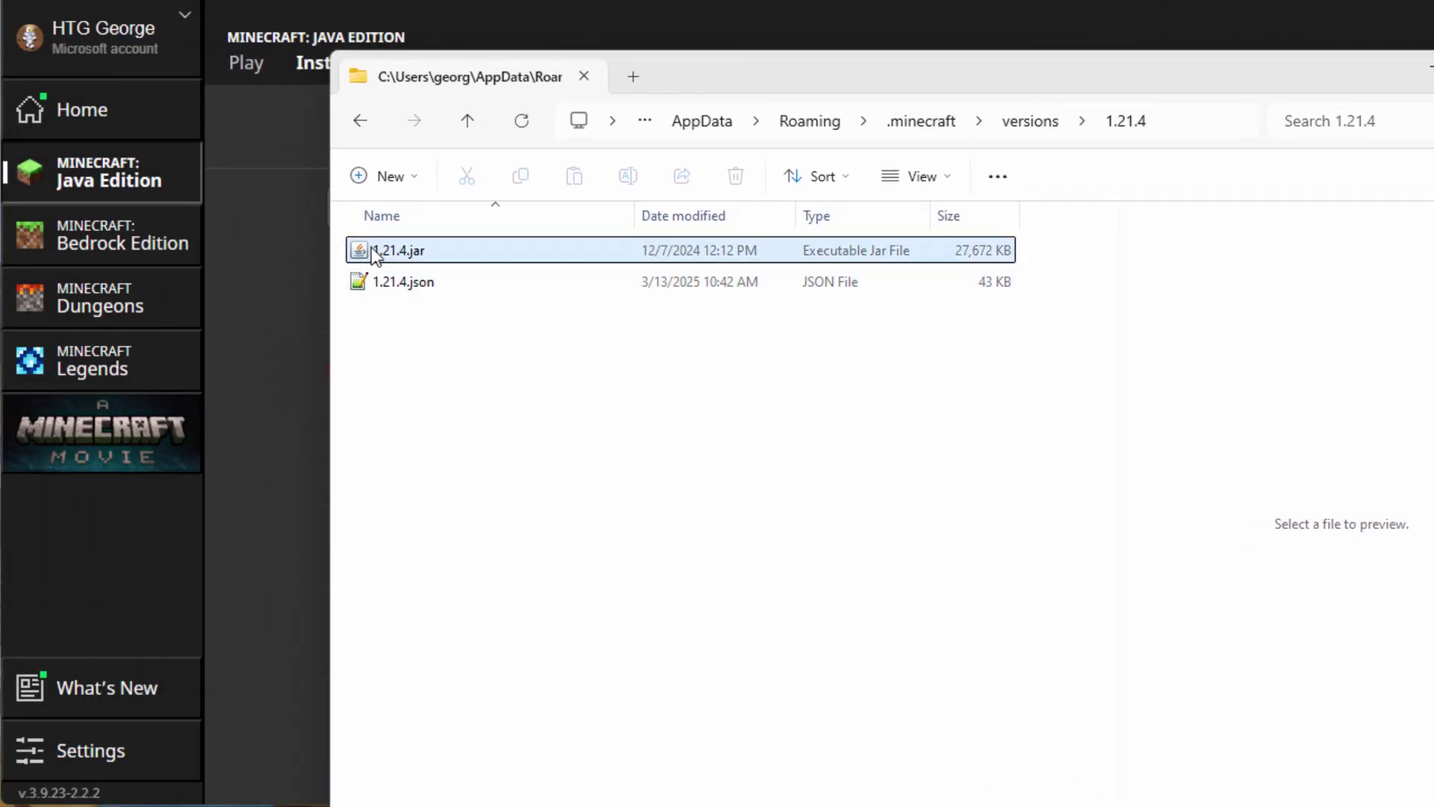
pyautogui.hotkey('alt', 'Tab')
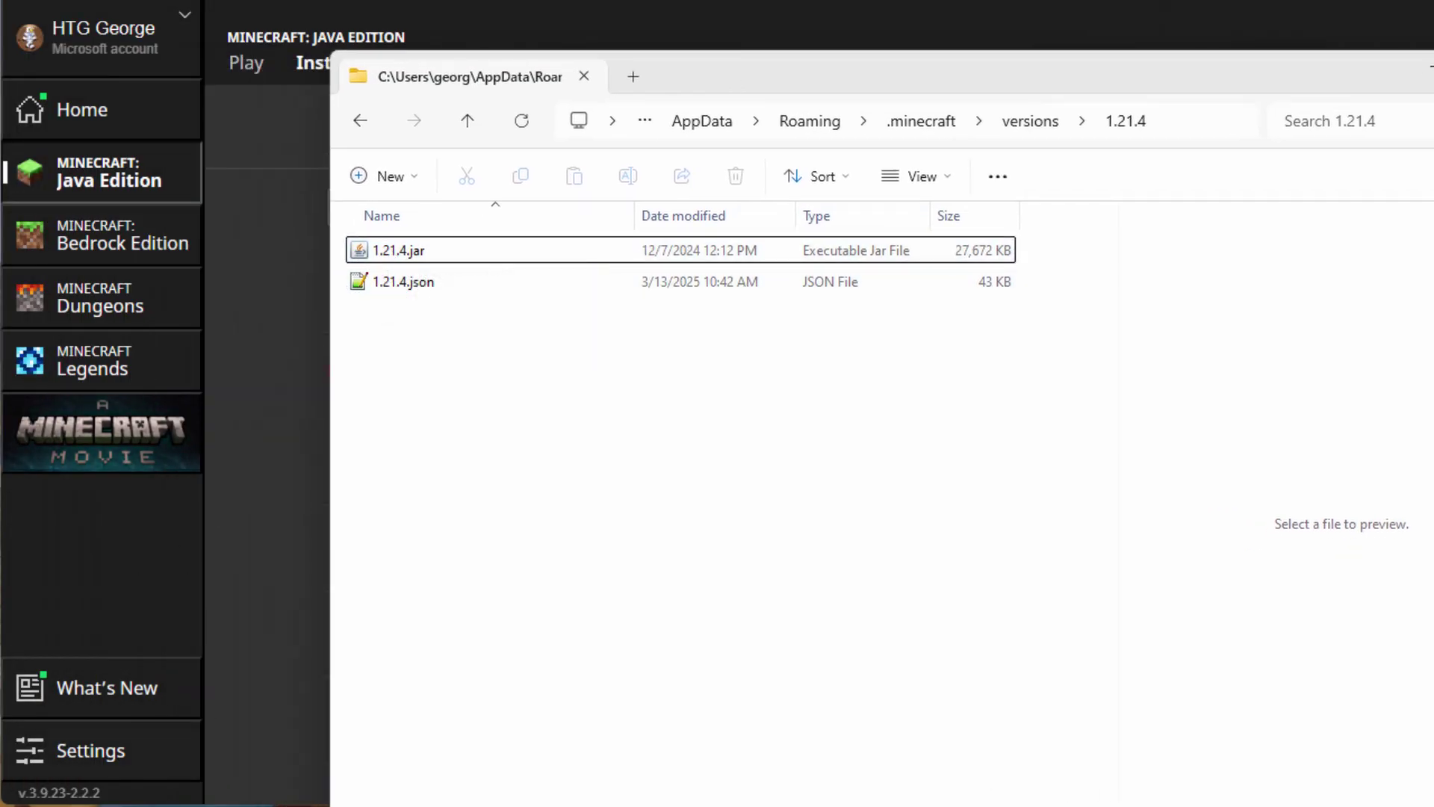
pyautogui.hotkey('alt', 'Tab')
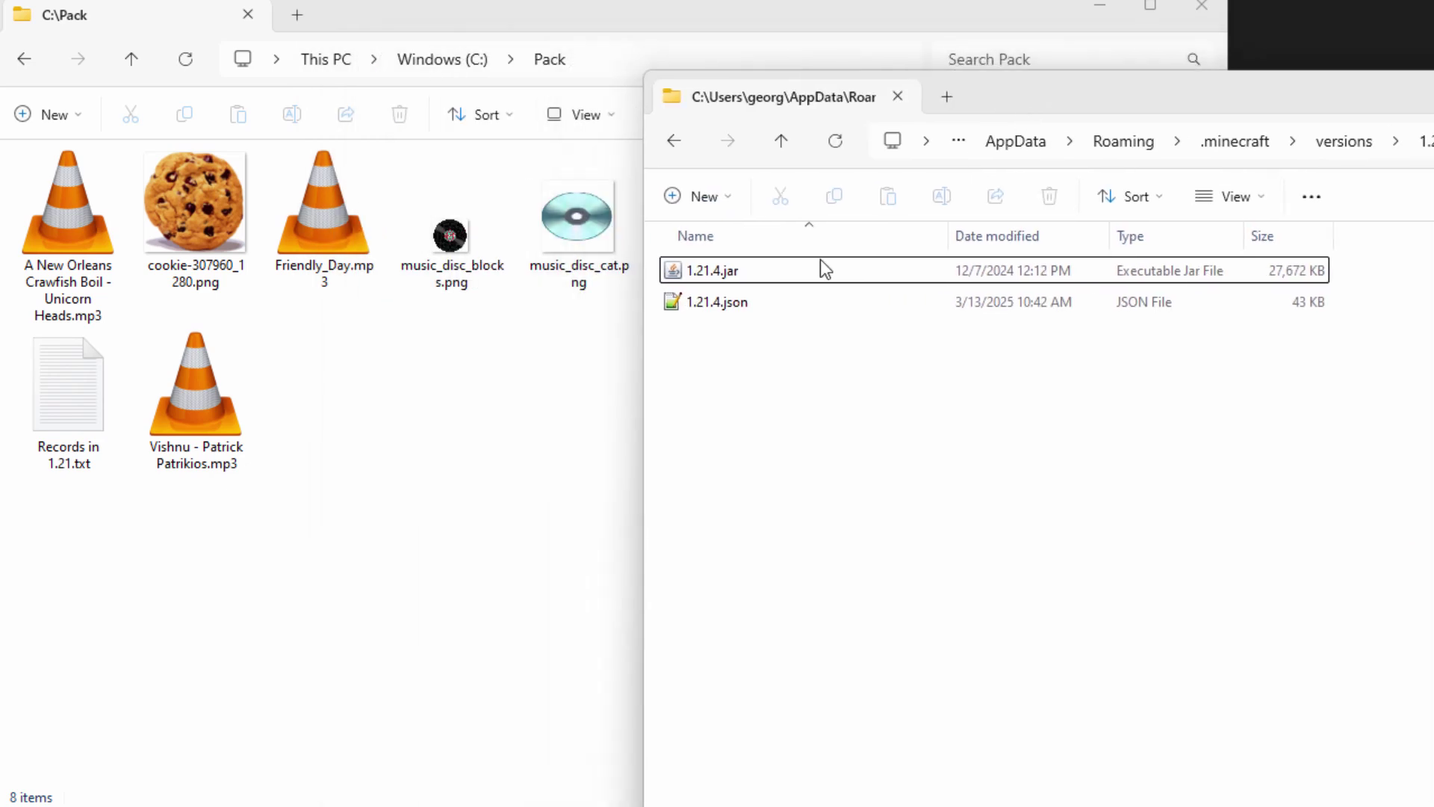
# - Copy 1.21.4.jar into C:\Pack and close the versions folder window
pyautogui.rightClick(676, 272)
pyautogui.moveTo(676, 271); pyautogui.dragTo(401, 418)
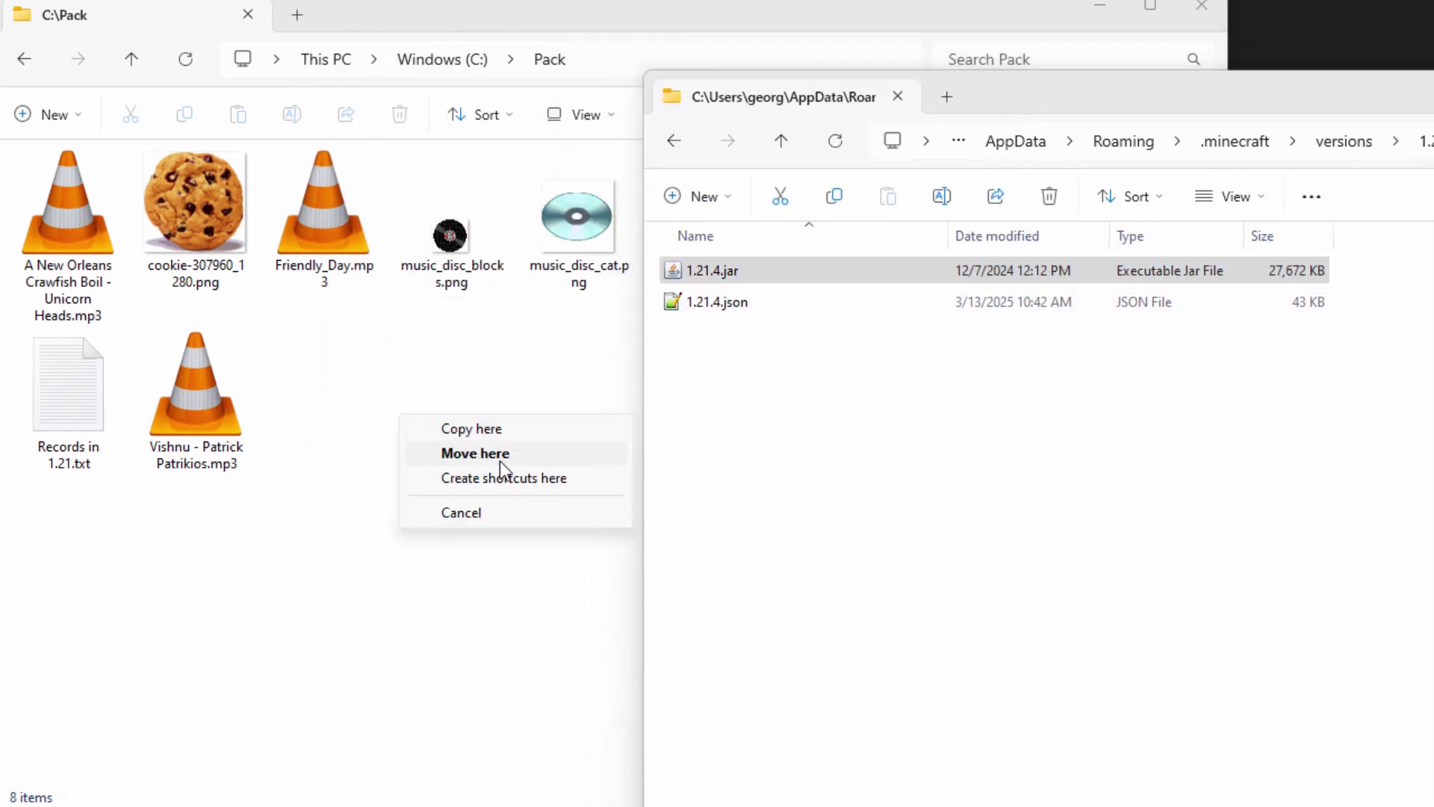
pyautogui.click(471, 428)
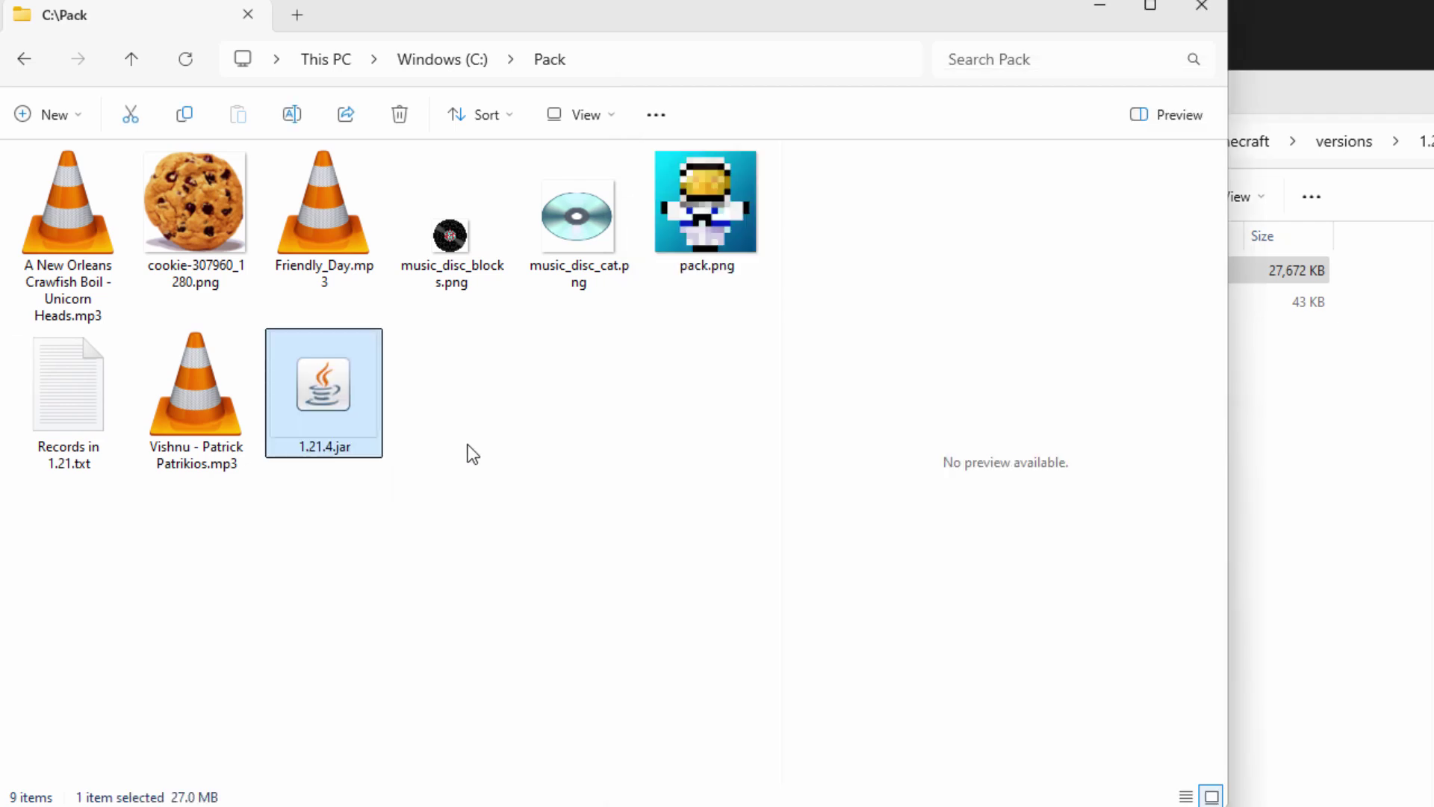
pyautogui.moveTo(1365, 113); pyautogui.dragTo(1028, 151)
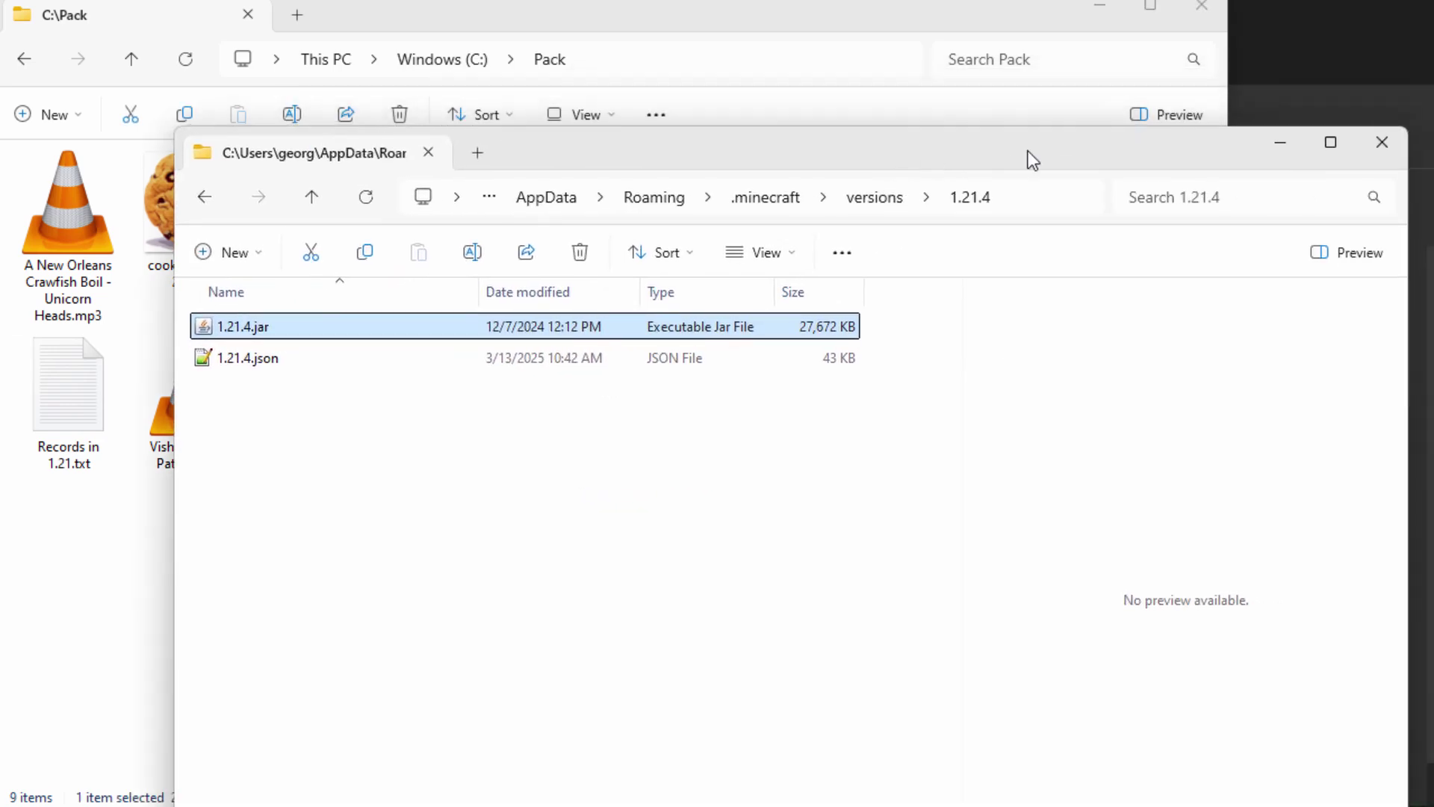
pyautogui.click(1383, 143)
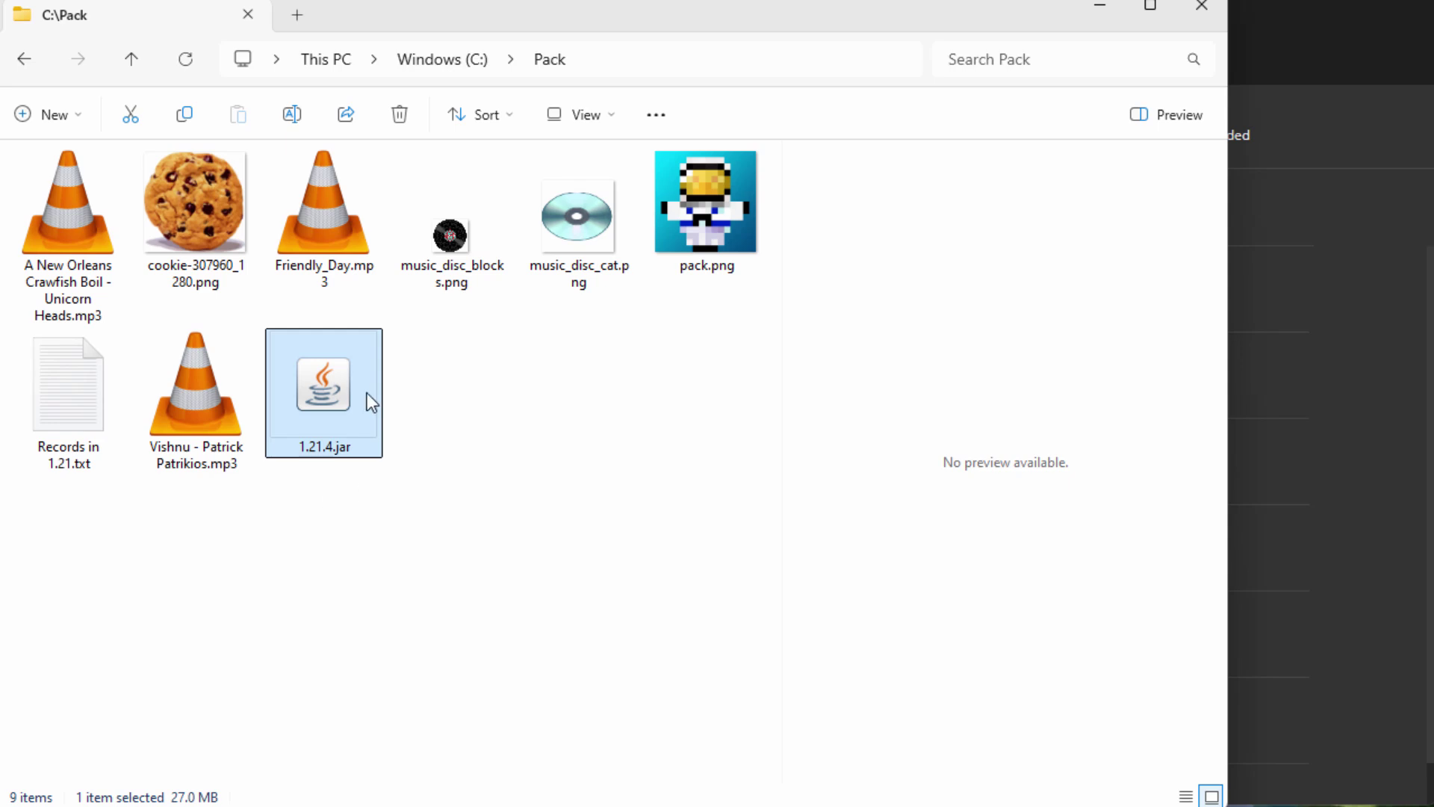
# - Rename the copy to 1.21.4.zip, confirming the extension change
pyautogui.click(348, 451)
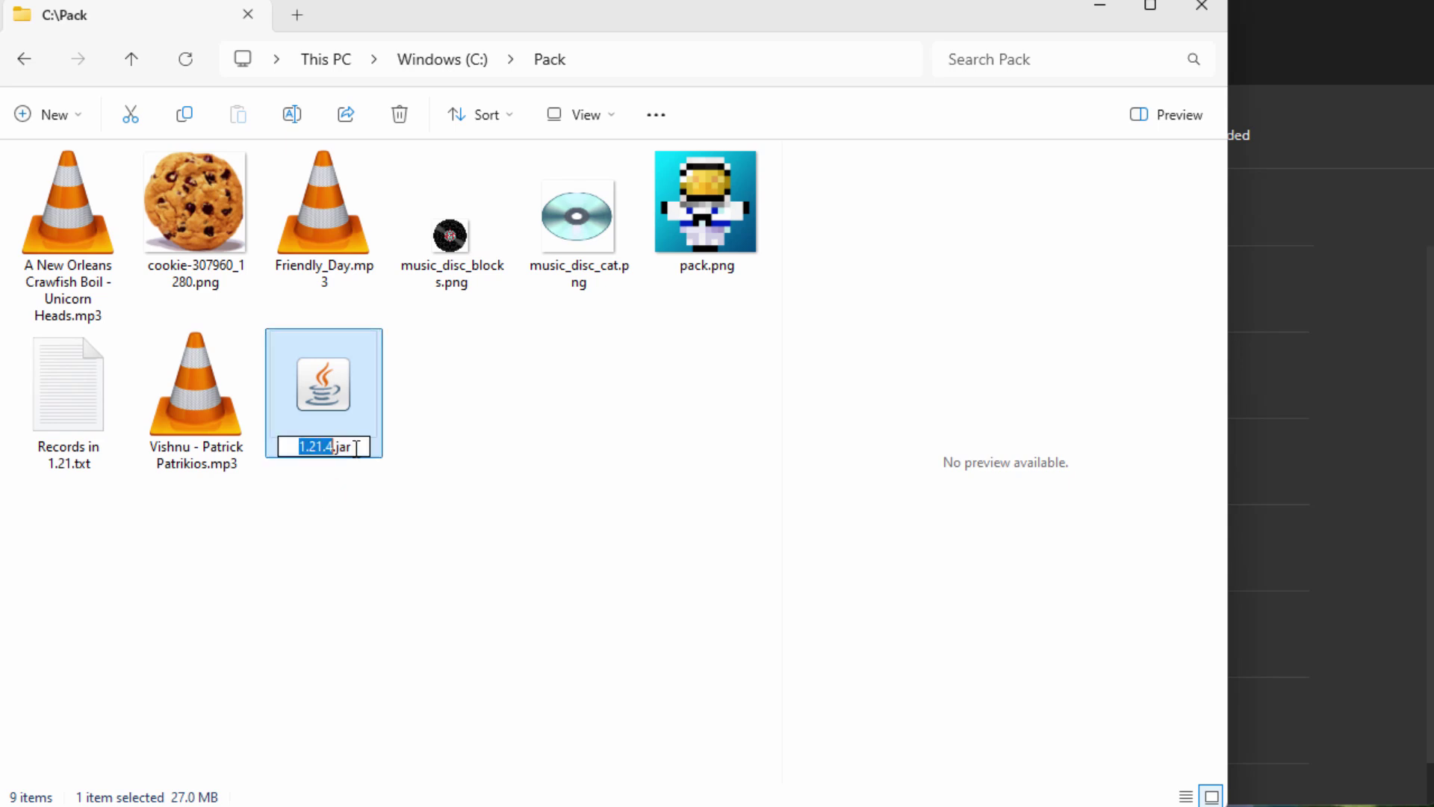
pyautogui.click(361, 451)
pyautogui.press('BackSpace')
pyautogui.press('BackSpace')
pyautogui.press('BackSpace')
pyautogui.write('zip')
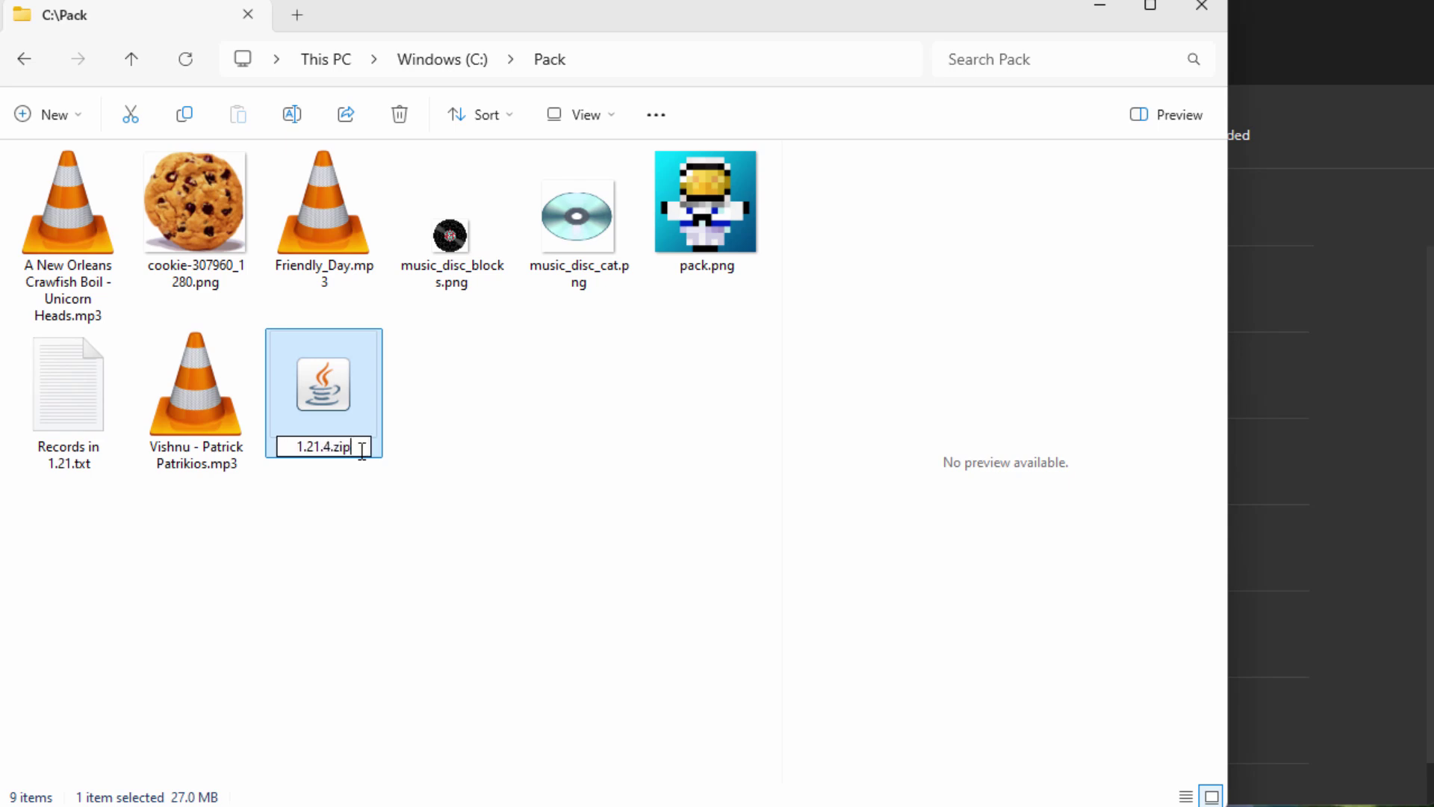
pyautogui.click(371, 491)
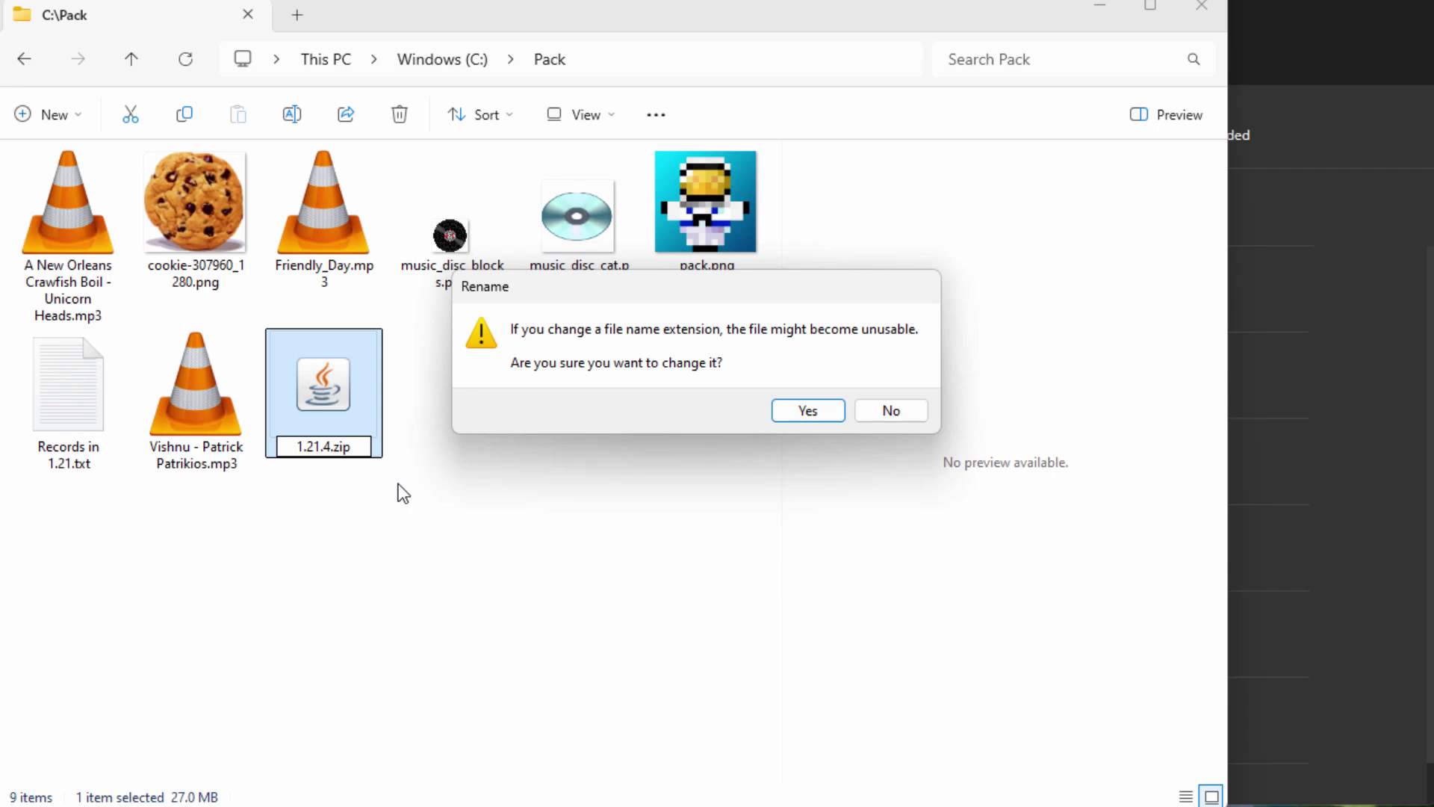
pyautogui.click(804, 410)
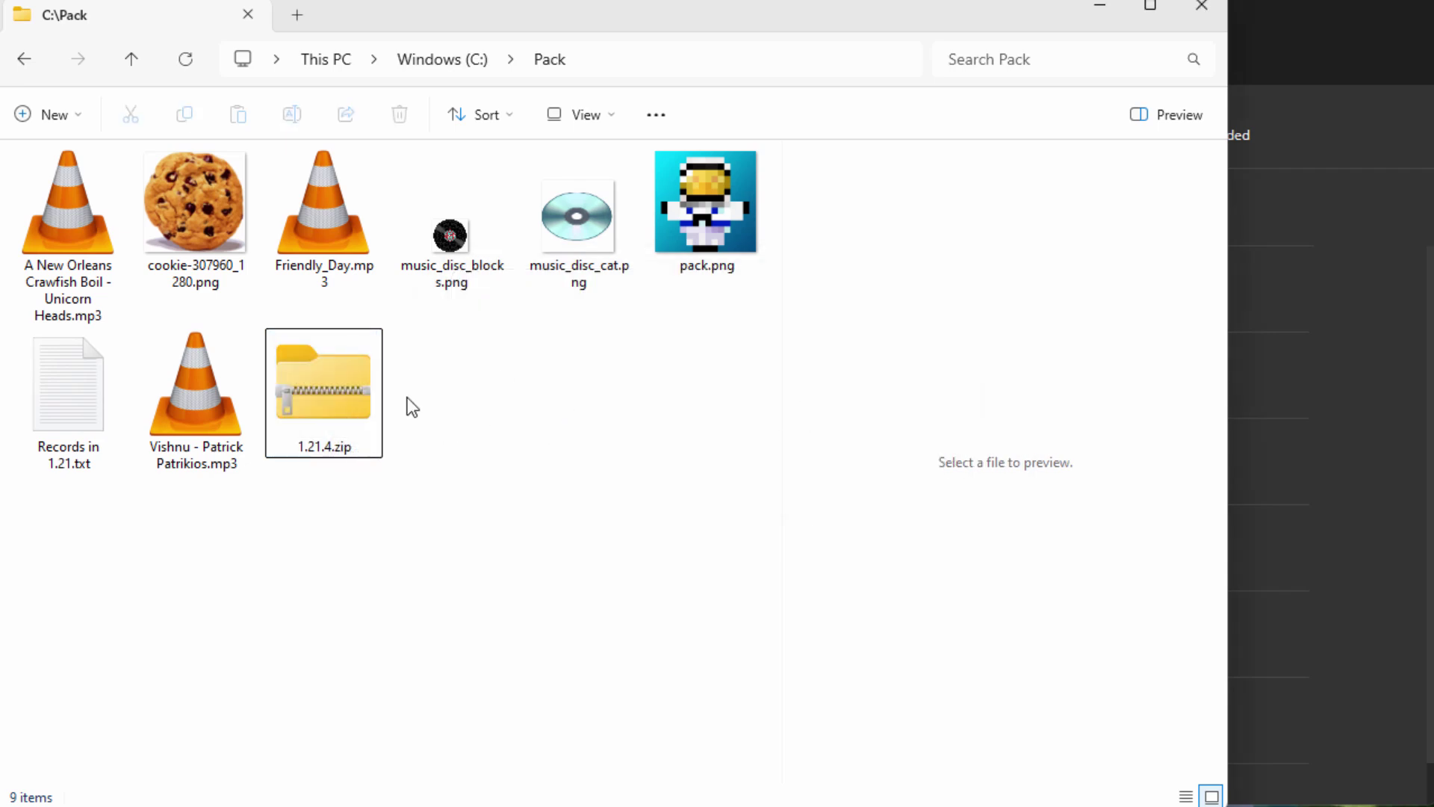
# - Open 1.21.4.zip's contents in a new File Explorer window
pyautogui.click(317, 388)
pyautogui.rightClick(316, 390)
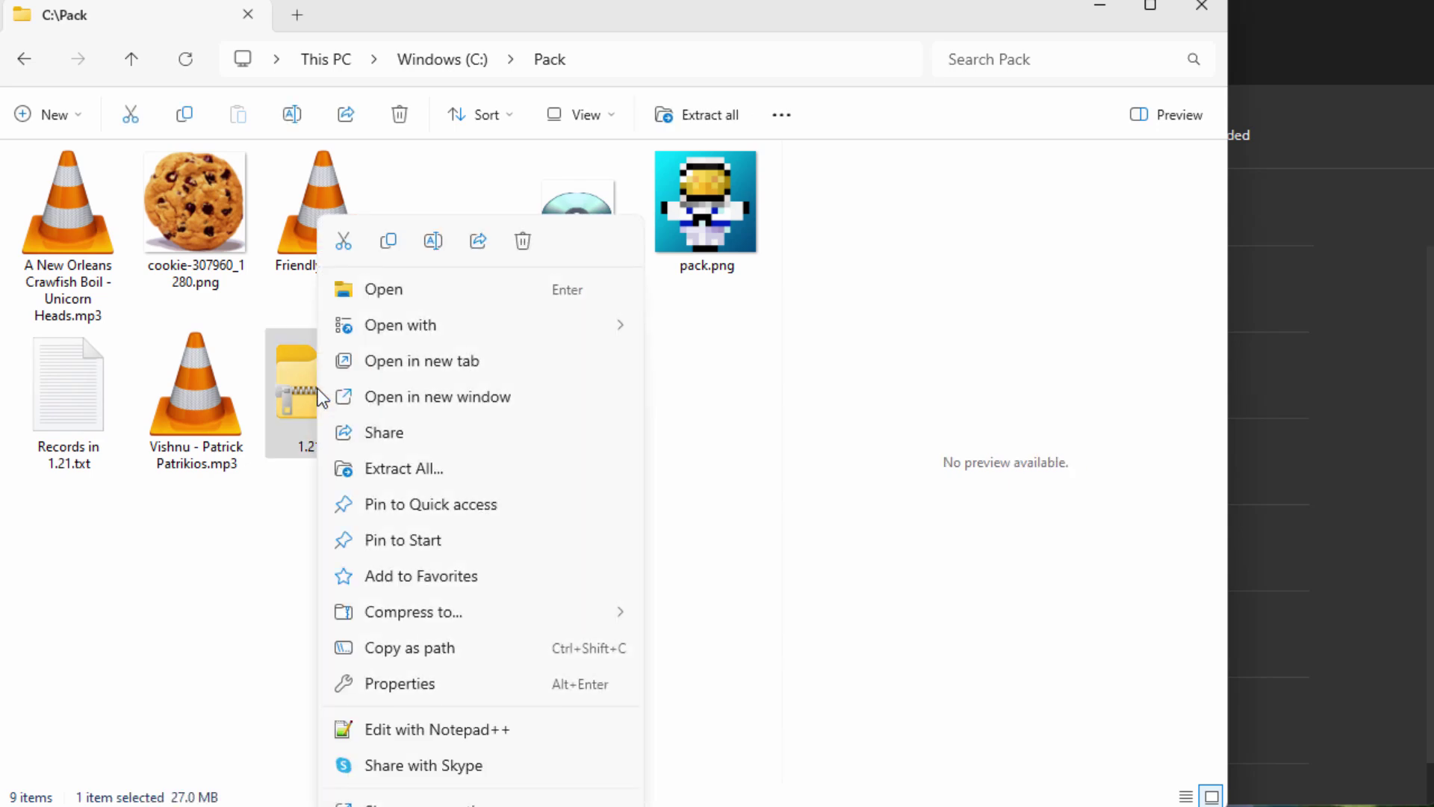
pyautogui.click(448, 399)
pyautogui.moveTo(555, 153); pyautogui.dragTo(878, 420)
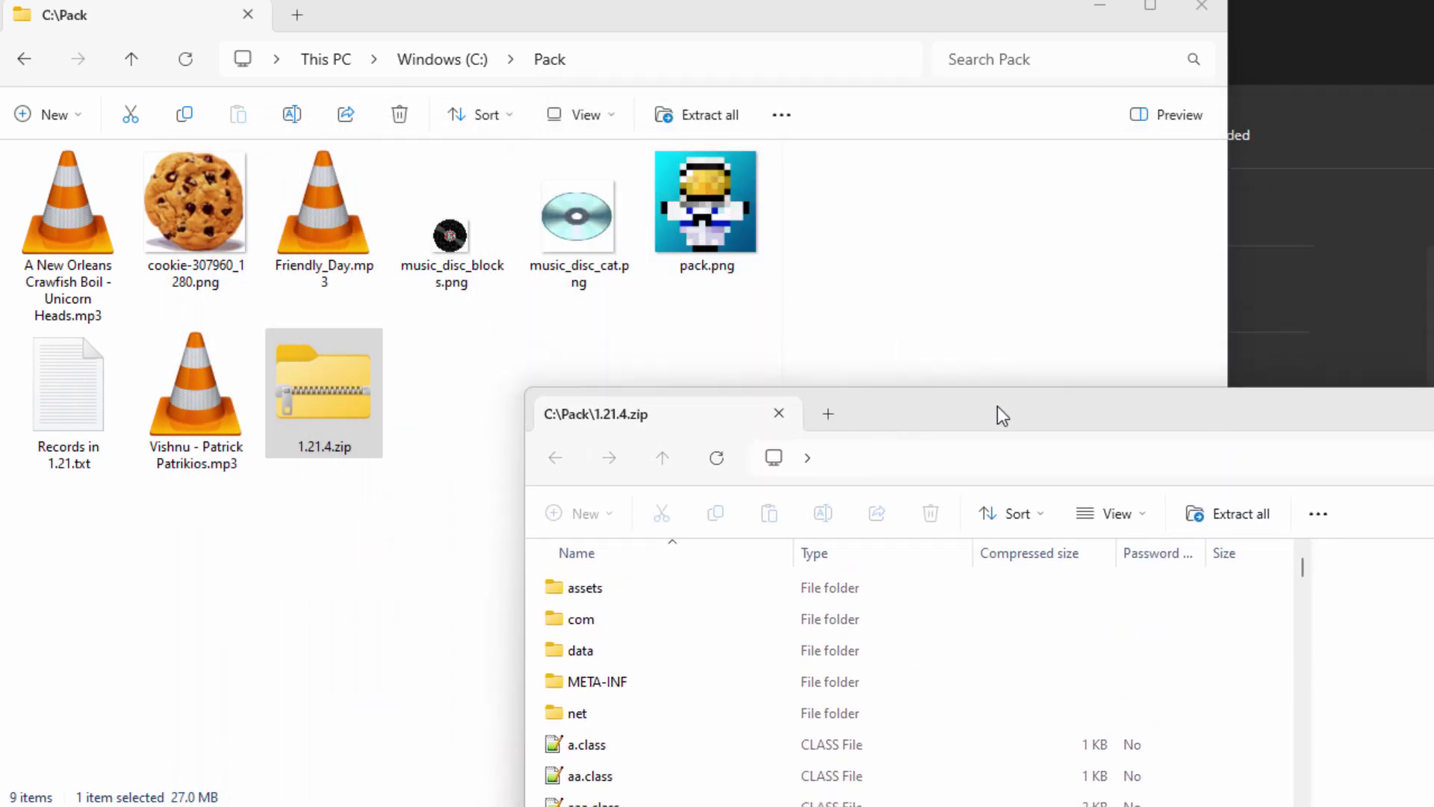
# - Enlarge the zip window and scroll to the top of its listing
pyautogui.moveTo(998, 413); pyautogui.dragTo(986, 111)
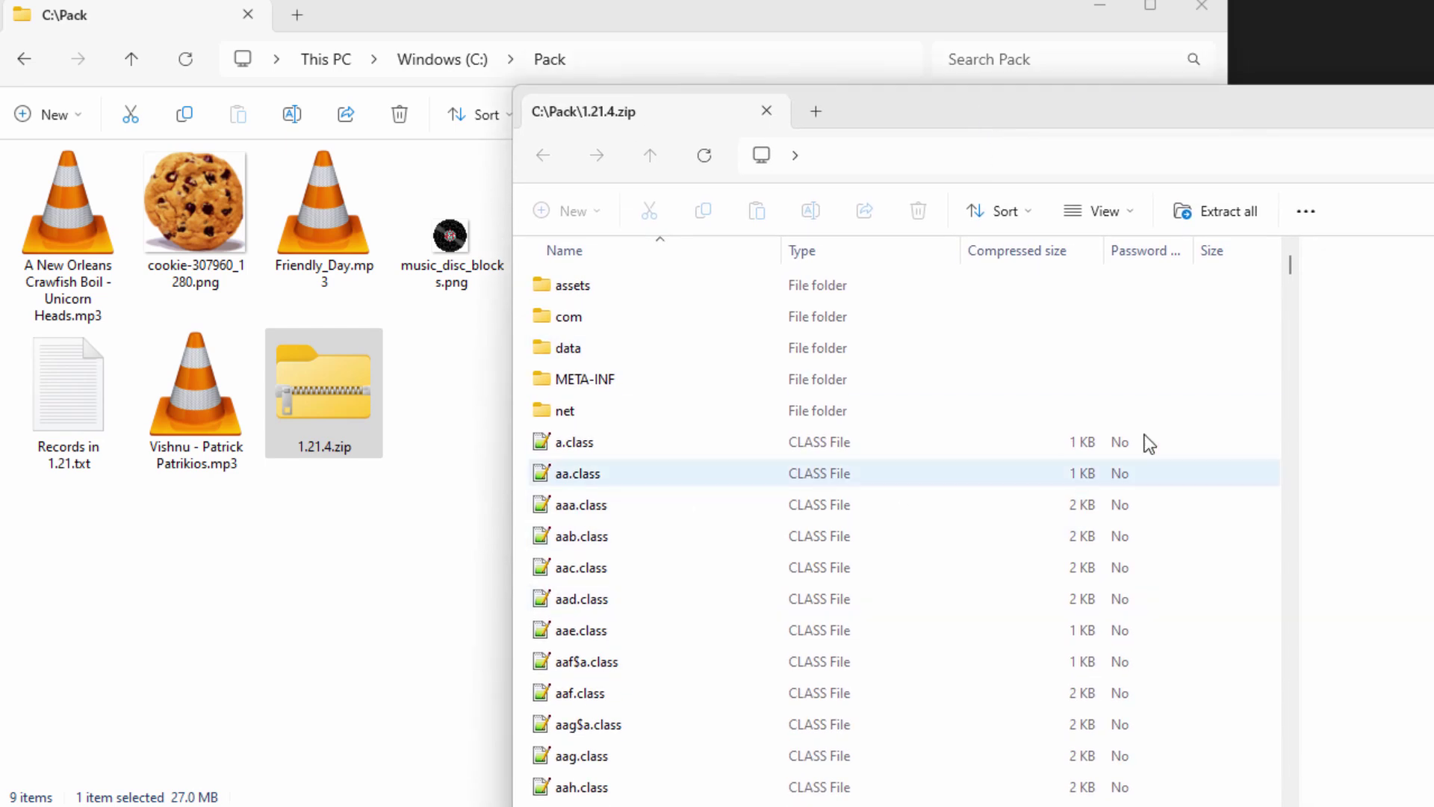
pyautogui.moveTo(1285, 269); pyautogui.dragTo(1290, 805)
pyautogui.scroll(20, 900, 673)
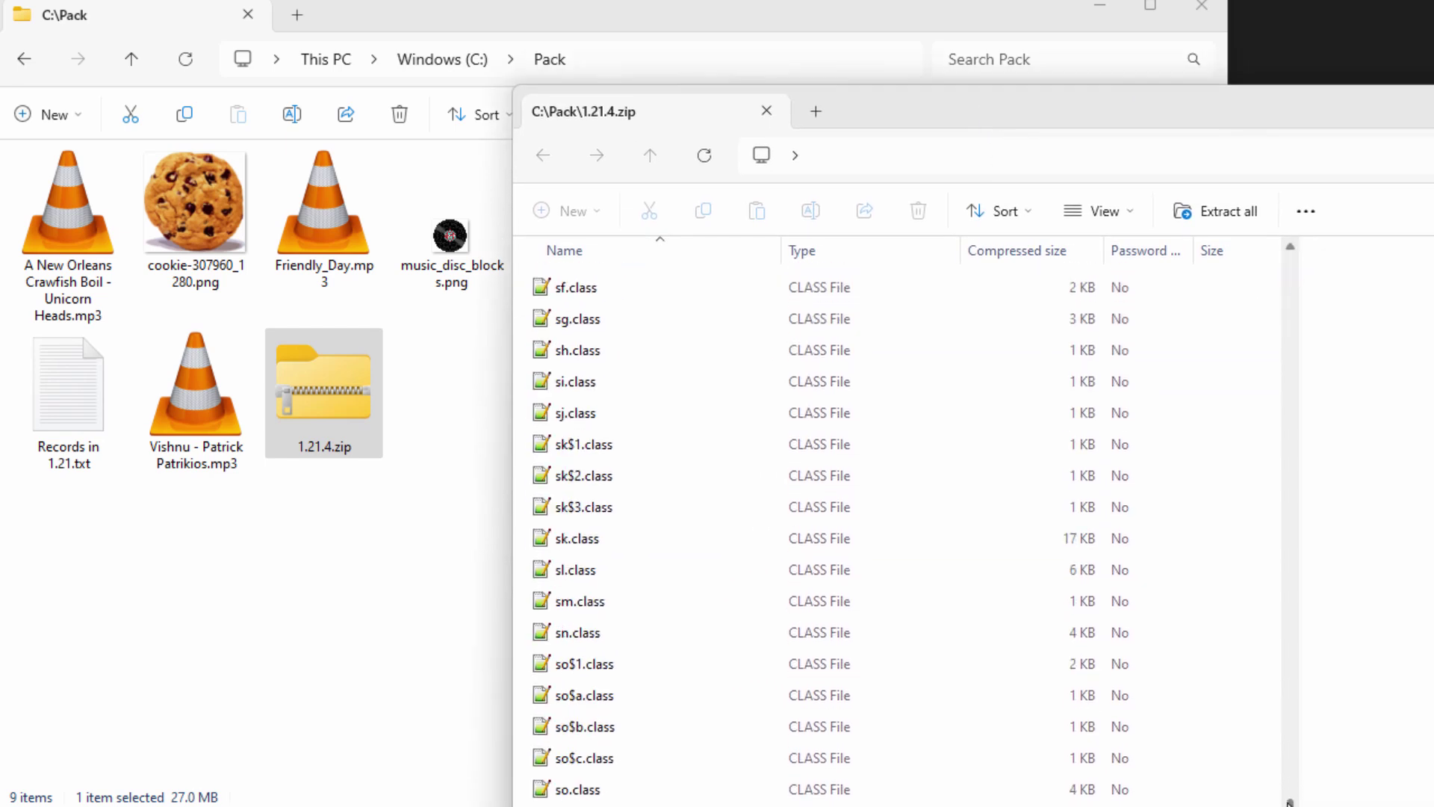
pyautogui.scroll(6, 670, 669)
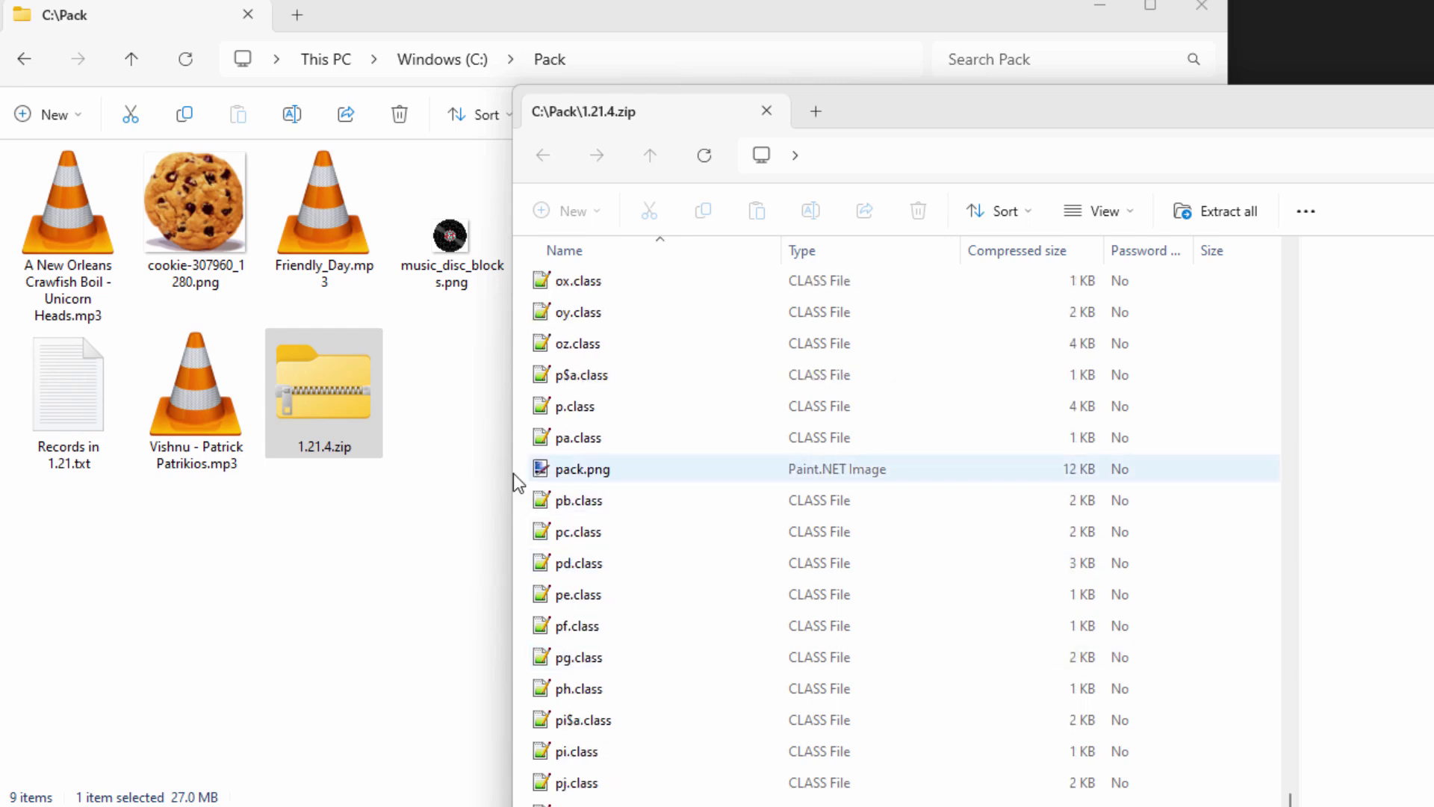
pyautogui.moveTo(640, 473)
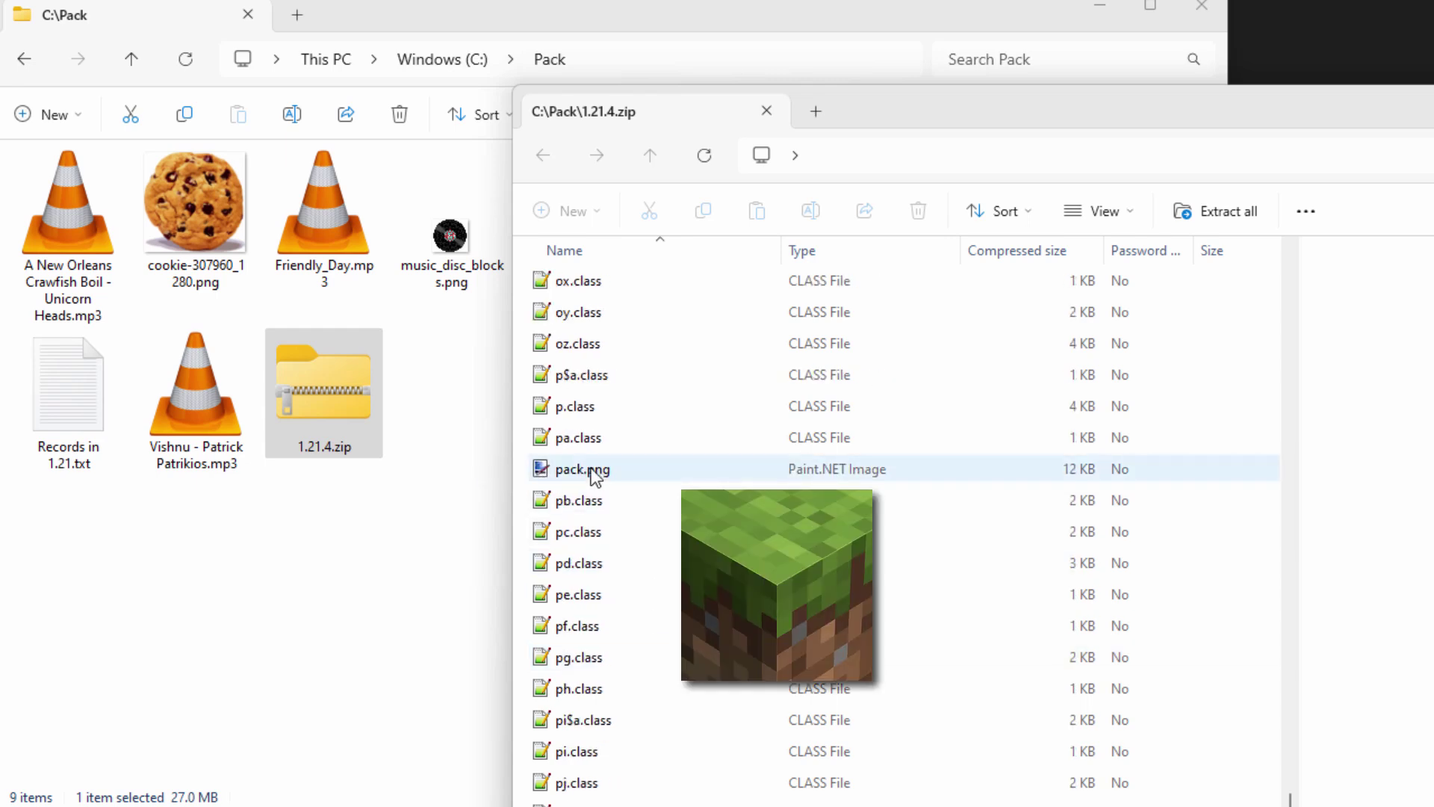
pyautogui.scroll(20, 1268, 665)
pyautogui.scroll(20, 1268, 665)
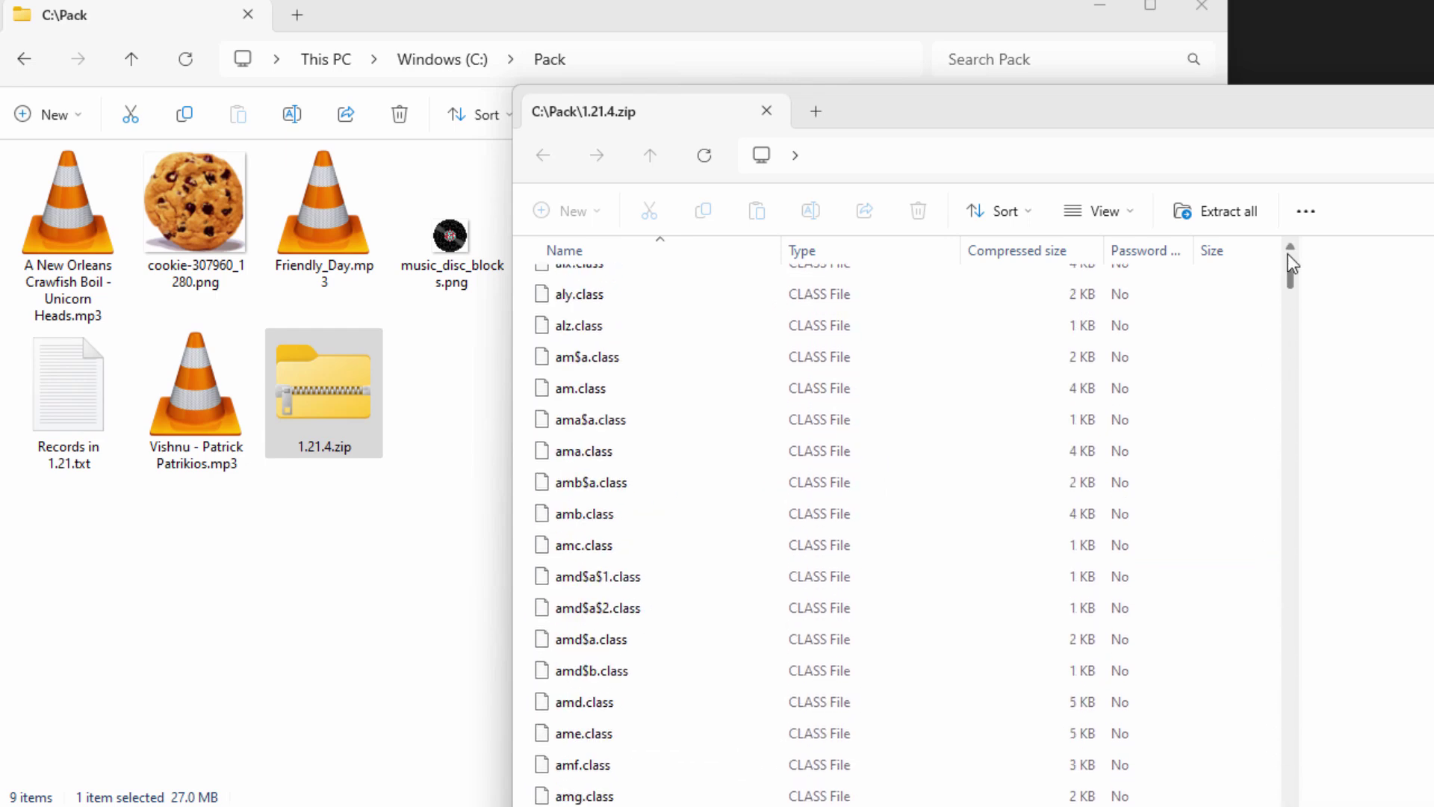
# - Drill into the zip's assets\minecraft\lang folder and select en_us.json
pyautogui.doubleClick(545, 284)
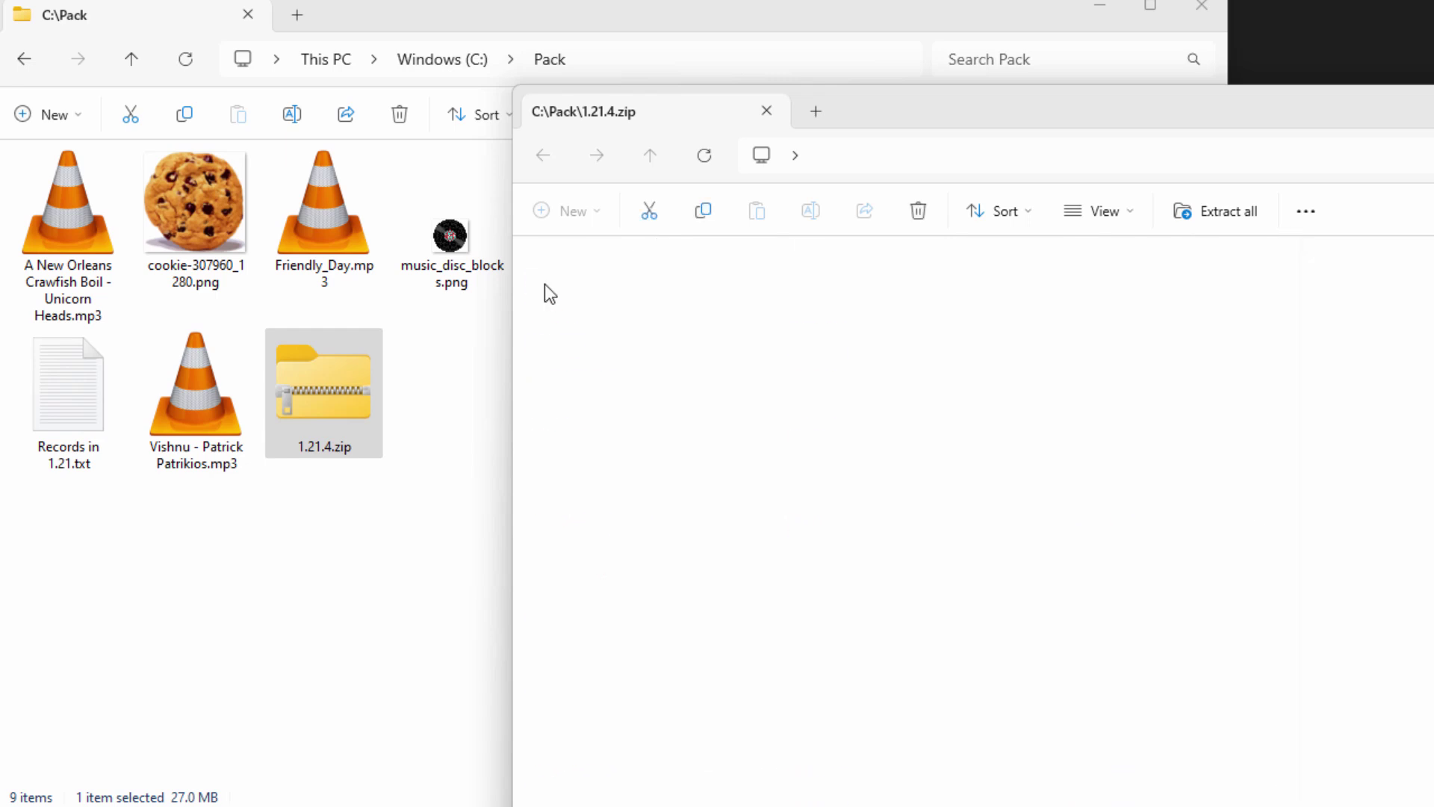
pyautogui.doubleClick(539, 288)
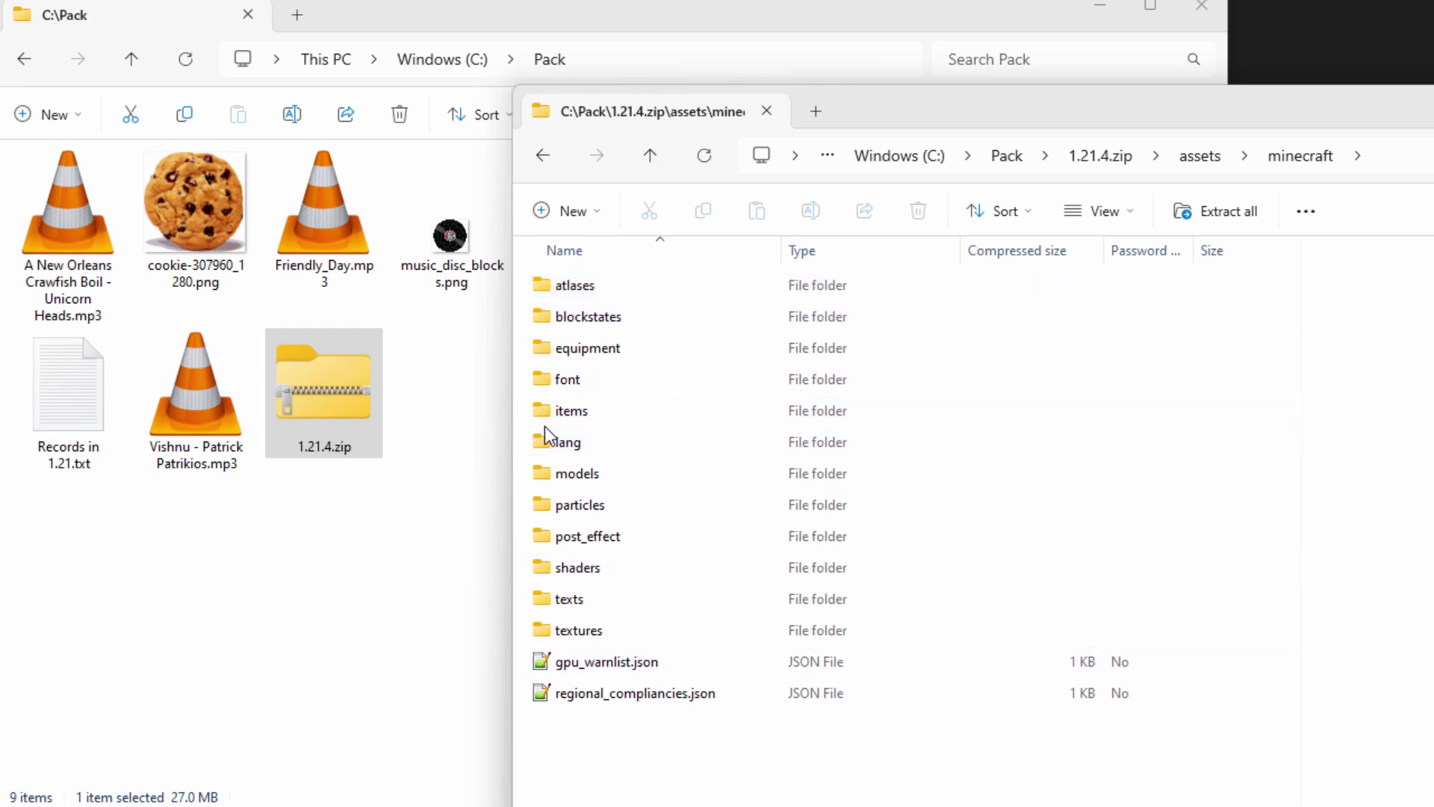
pyautogui.doubleClick(544, 449)
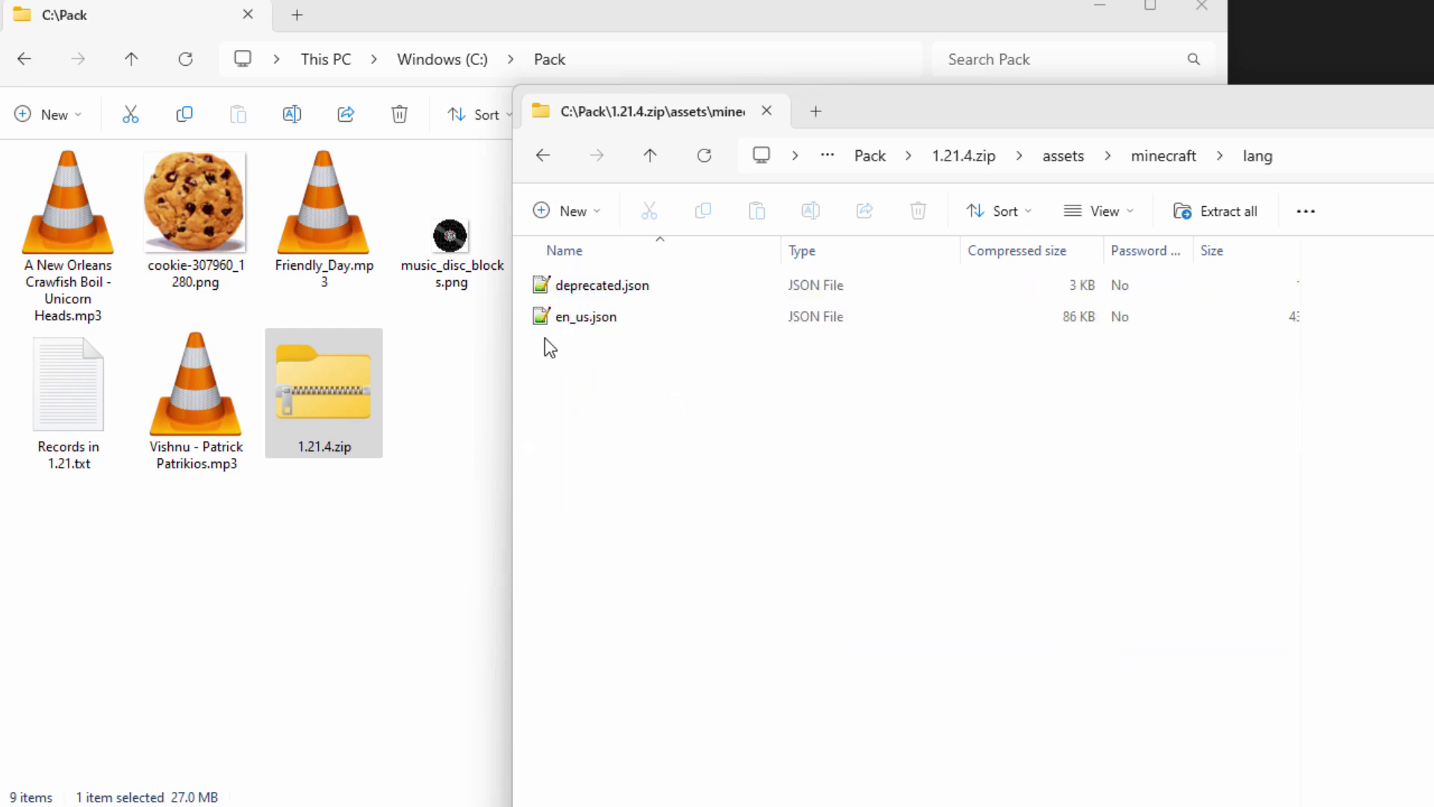
pyautogui.click(542, 321)
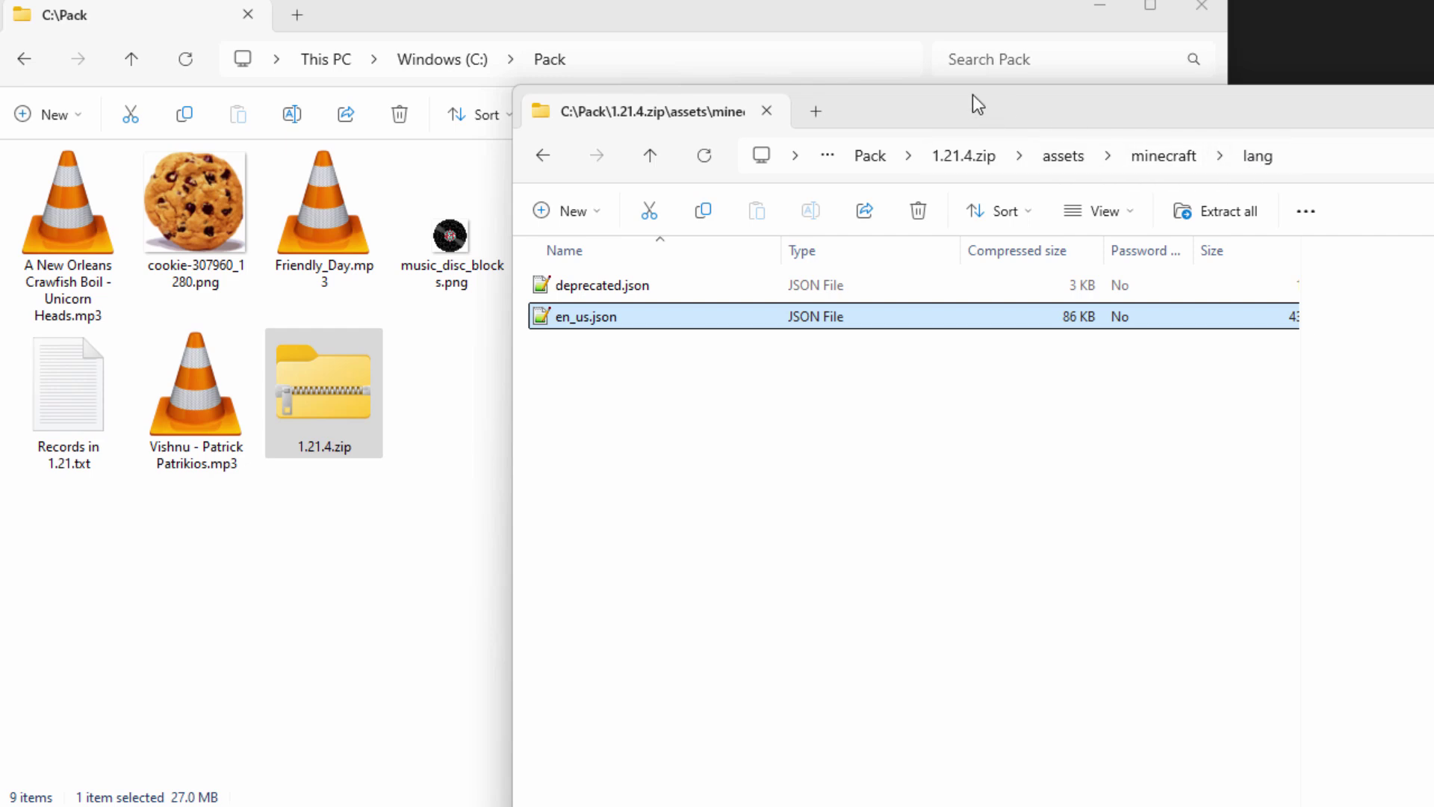
# - Create an assets folder in C:\Pack with a minecraft folder inside it
pyautogui.moveTo(773, 6); pyautogui.dragTo(1186, 199)
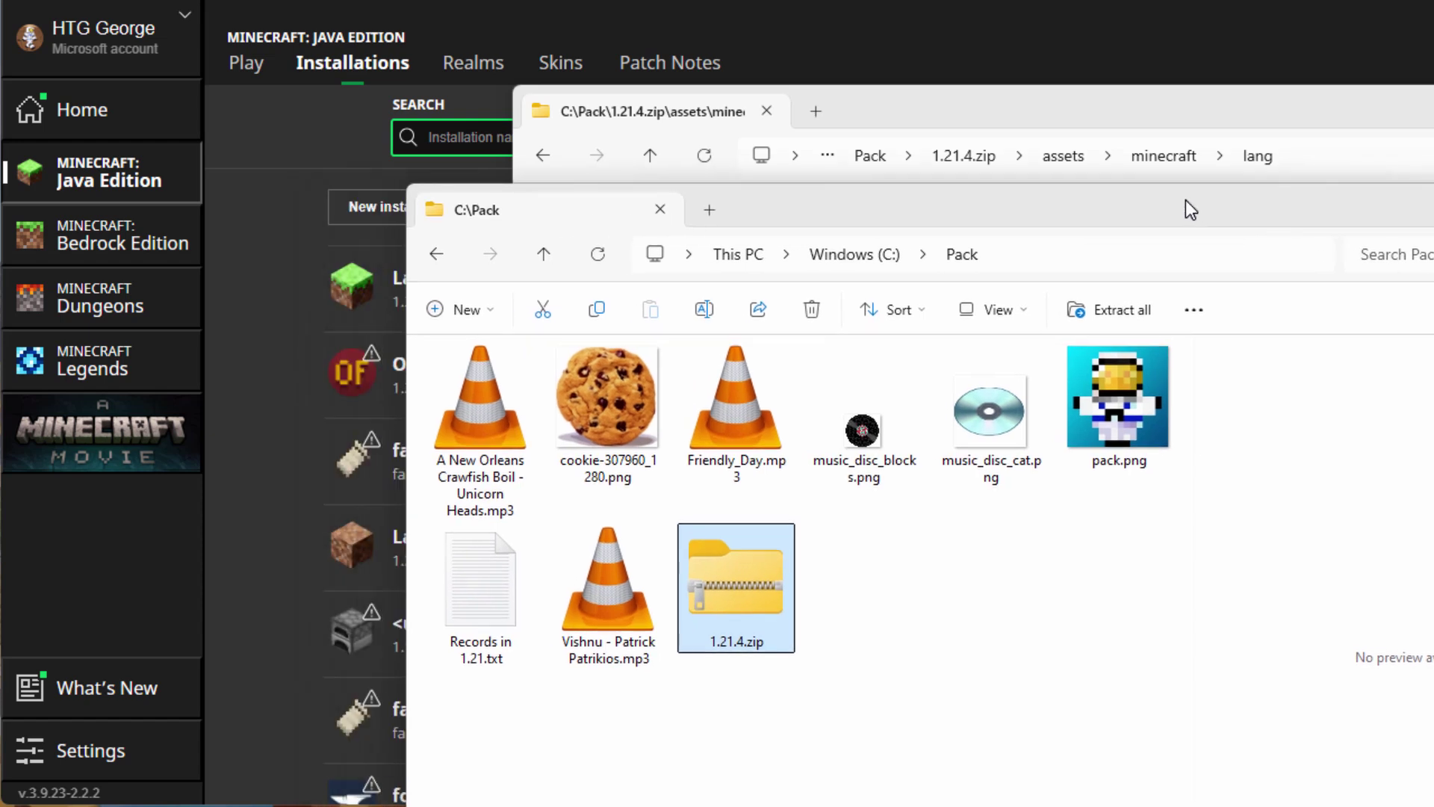
pyautogui.click(489, 307)
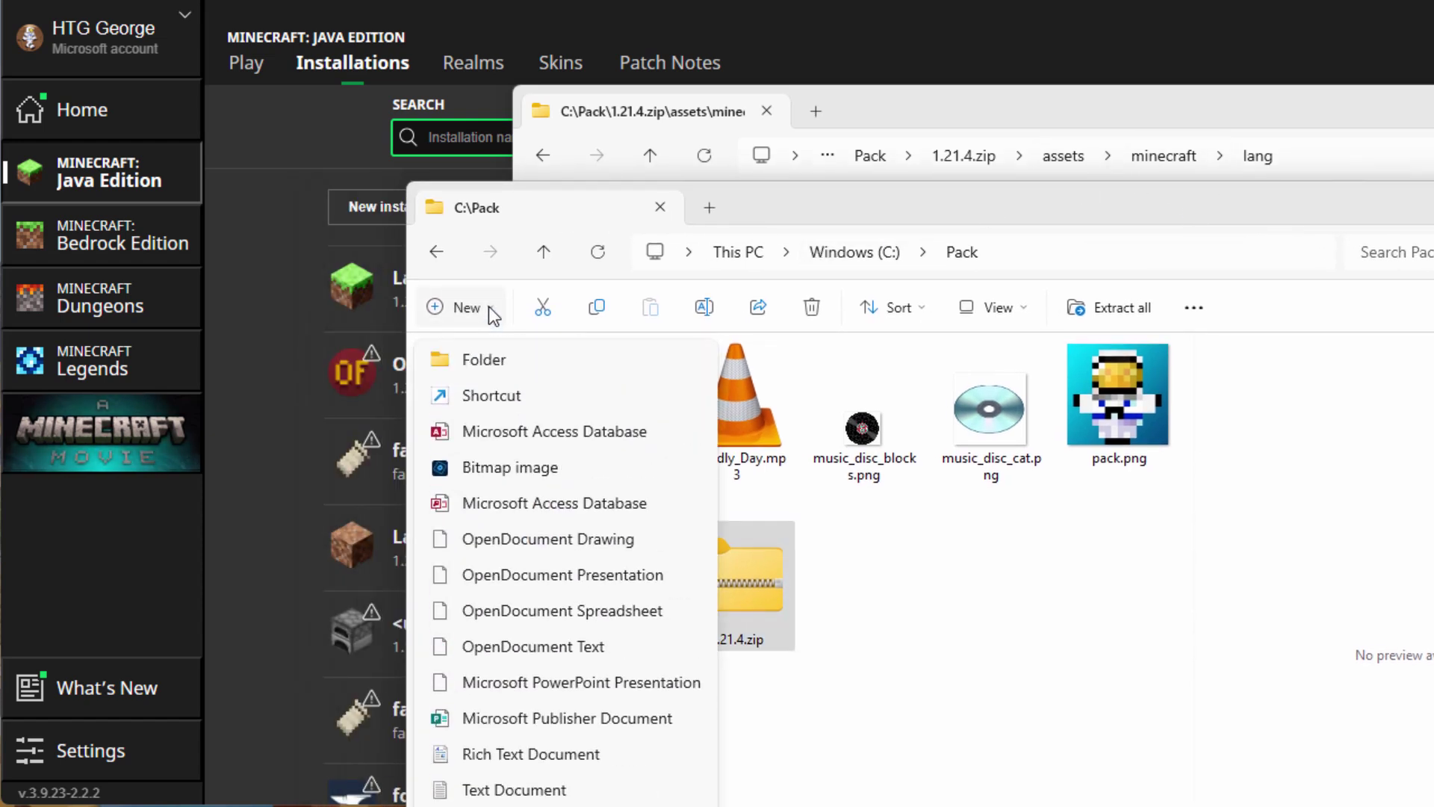
pyautogui.click(487, 359)
pyautogui.write('asse')
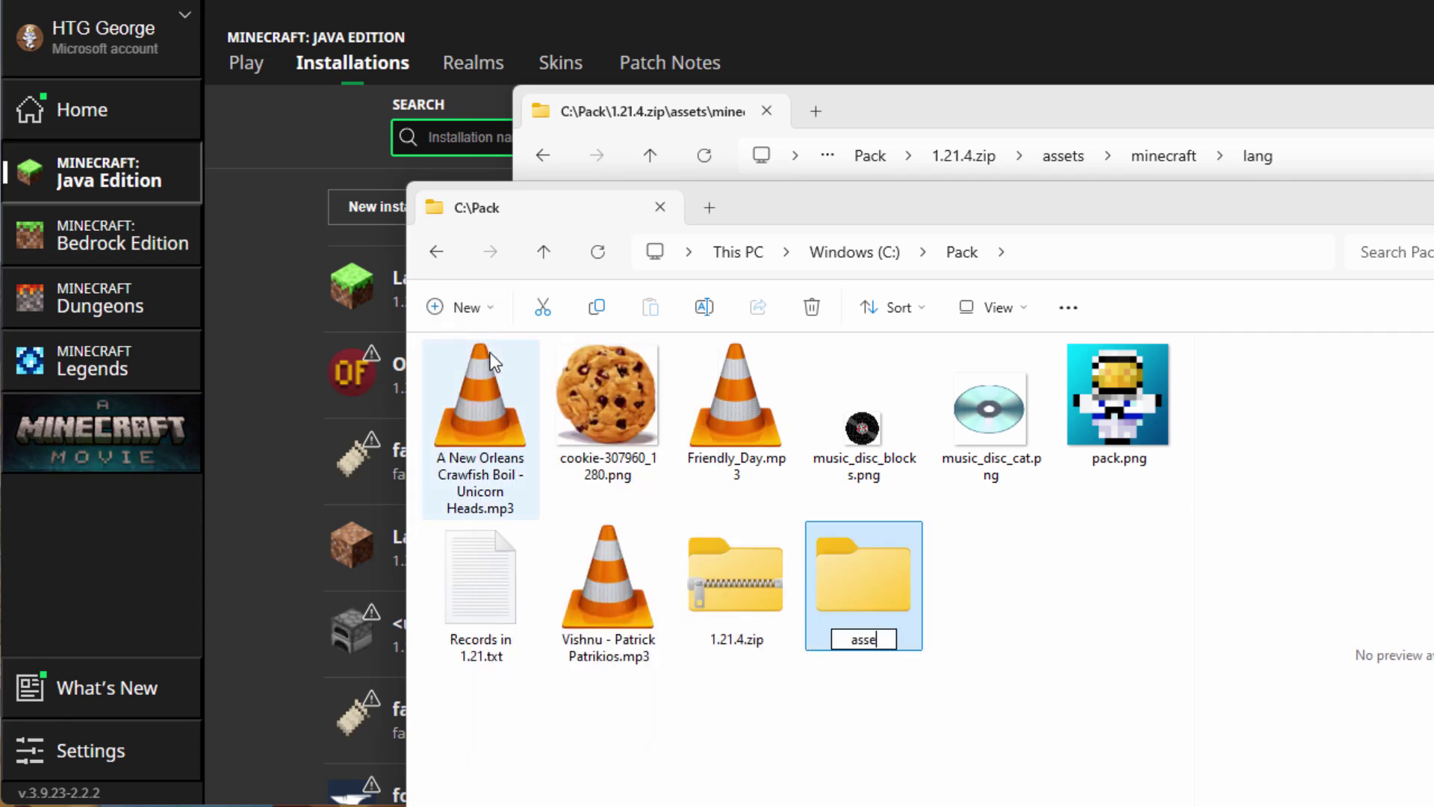
pyautogui.write('ts')
pyautogui.press('Return')
pyautogui.doubleClick(863, 586)
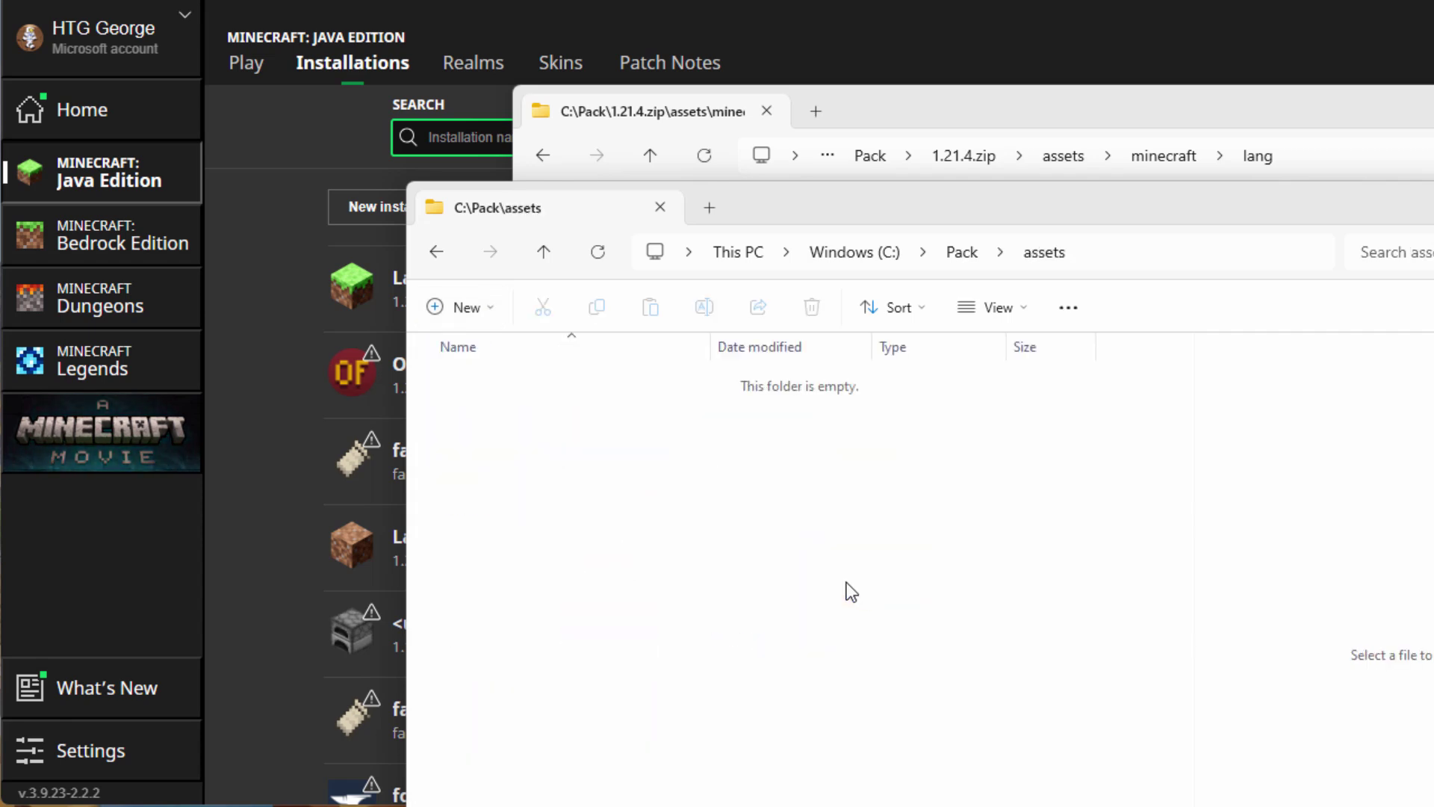
pyautogui.click(481, 314)
pyautogui.click(482, 357)
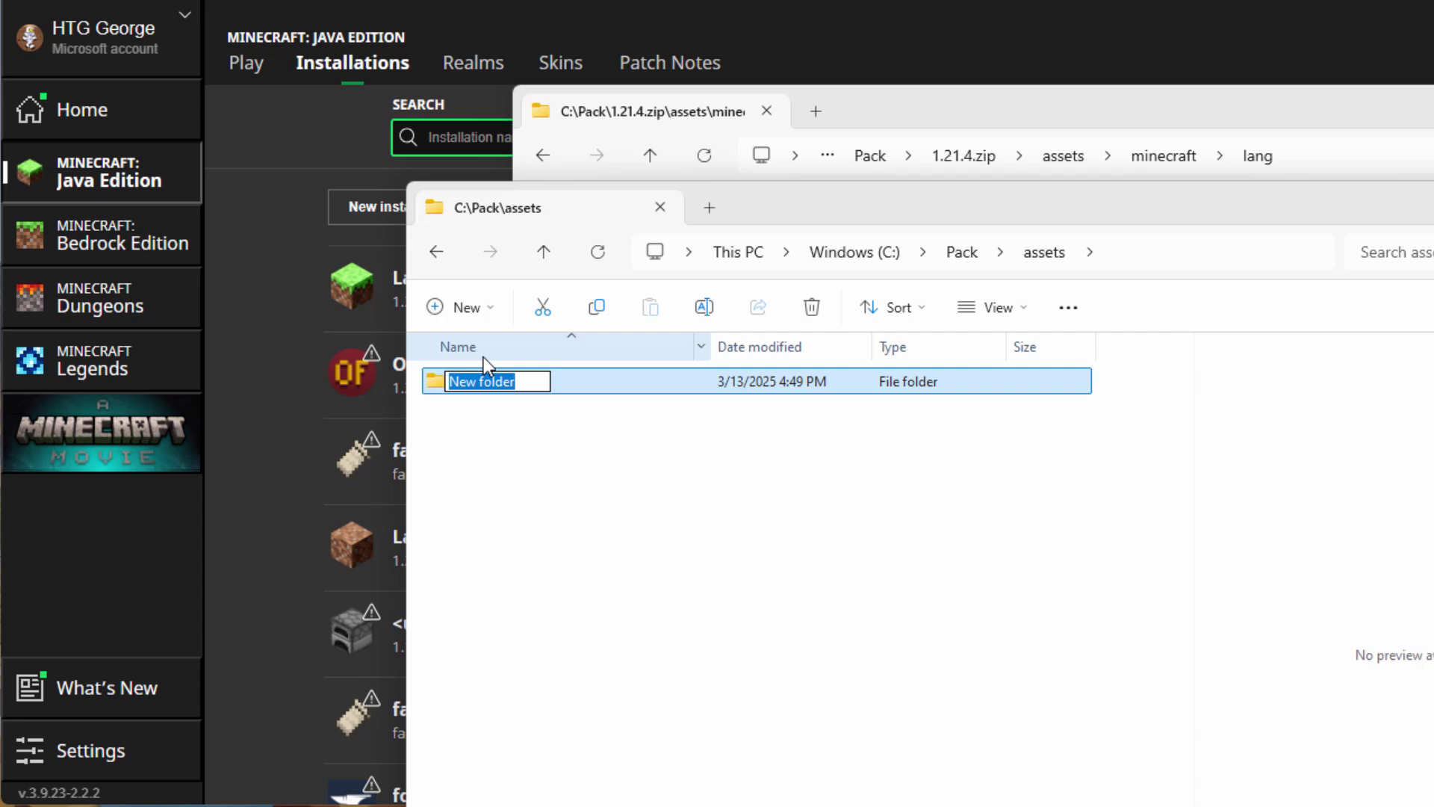
pyautogui.write('minecraft')
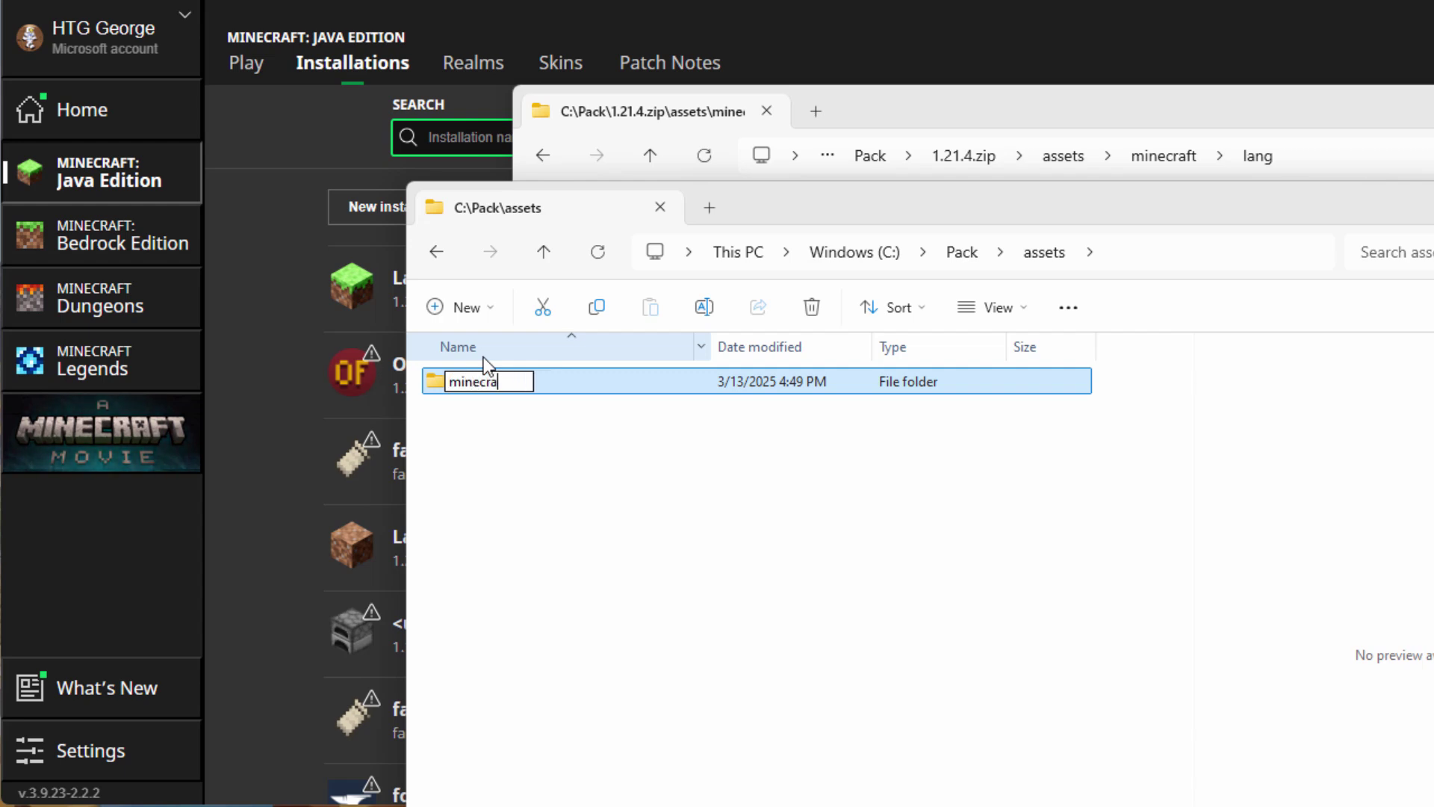
pyautogui.press('Return')
pyautogui.doubleClick(437, 383)
# - Create and open a lang folder inside assets\minecraft
pyautogui.click(473, 309)
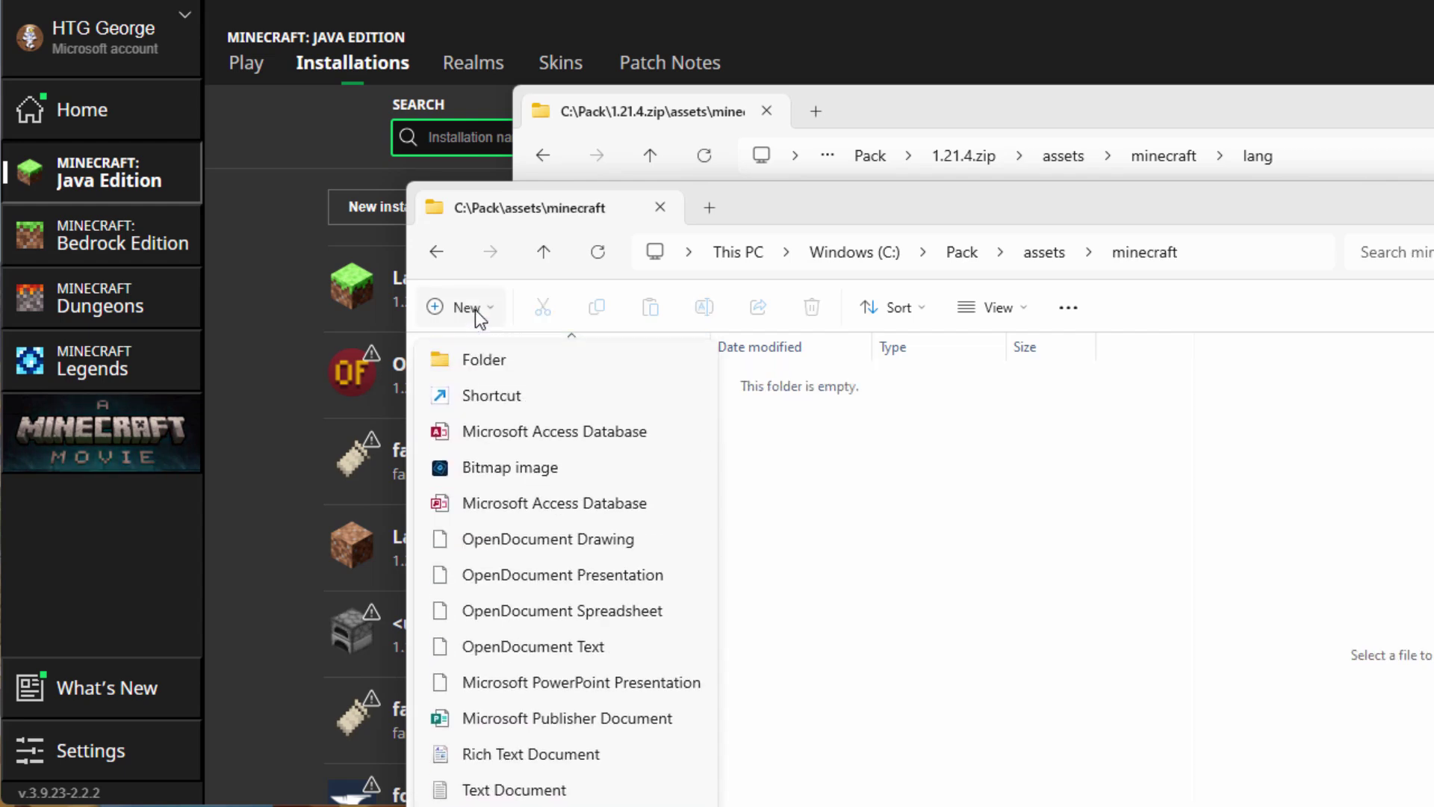
pyautogui.click(457, 362)
pyautogui.write('lang')
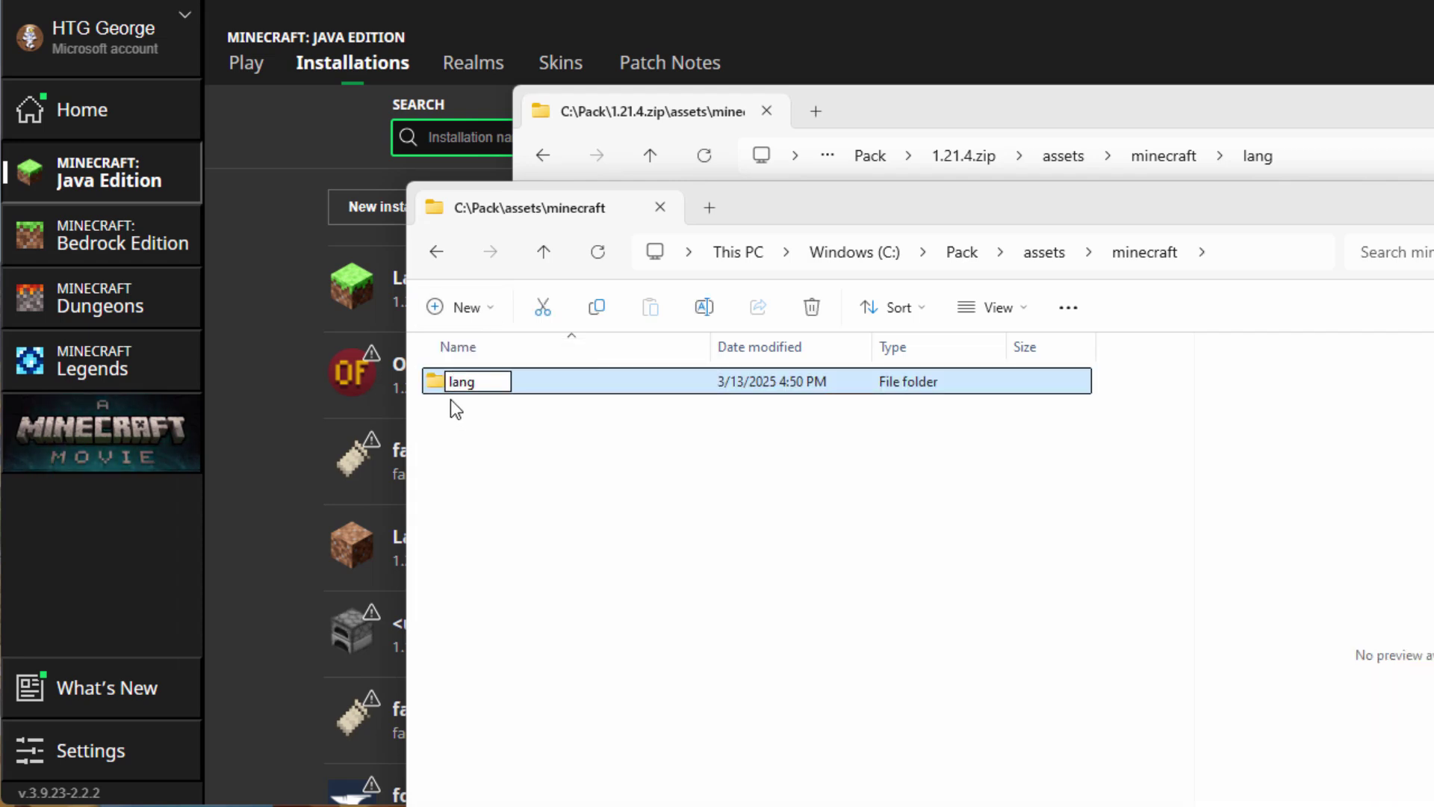
pyautogui.press('Return')
pyautogui.doubleClick(439, 385)
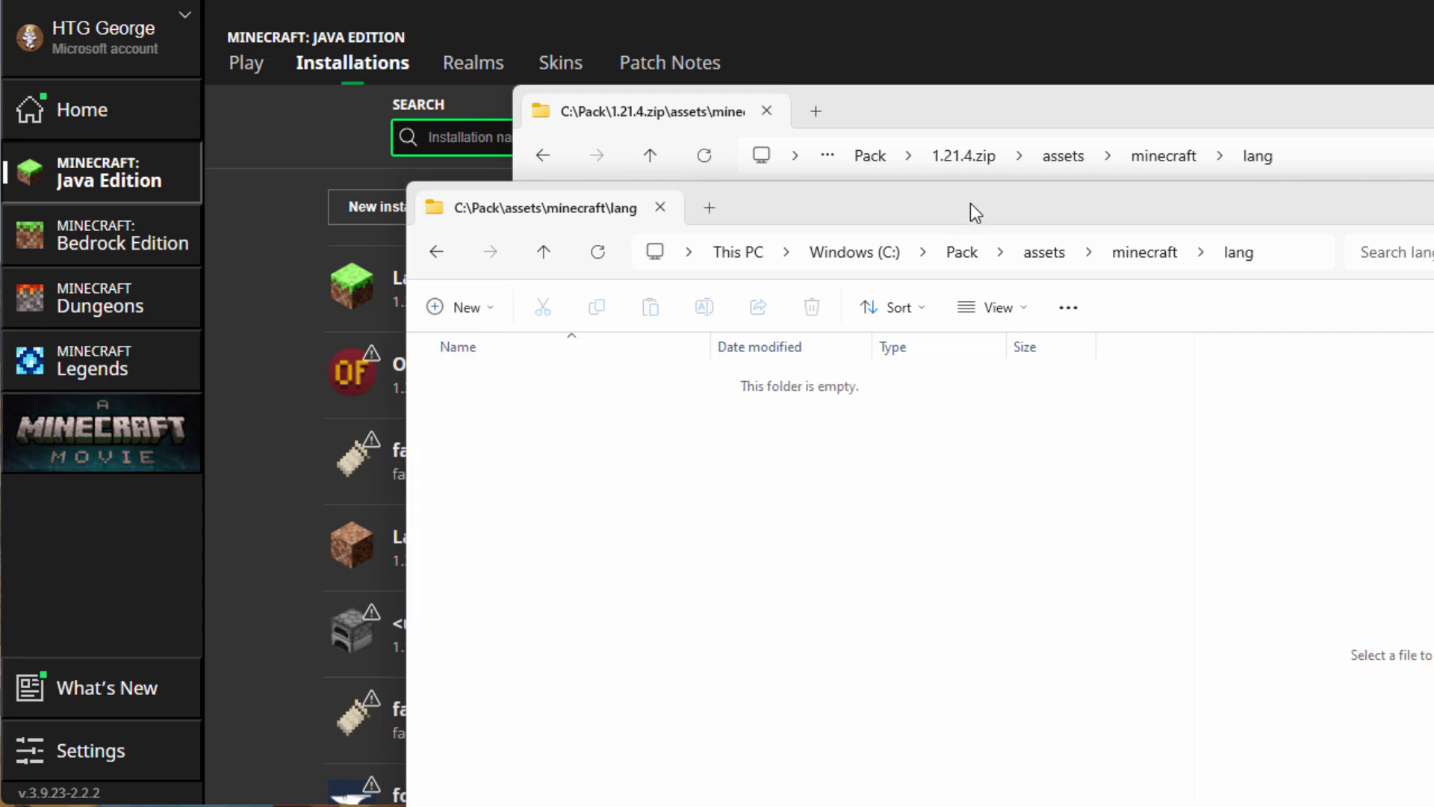
# - Copy en_us.json from the zip's lang folder into the new lang folder
pyautogui.click(1006, 116)
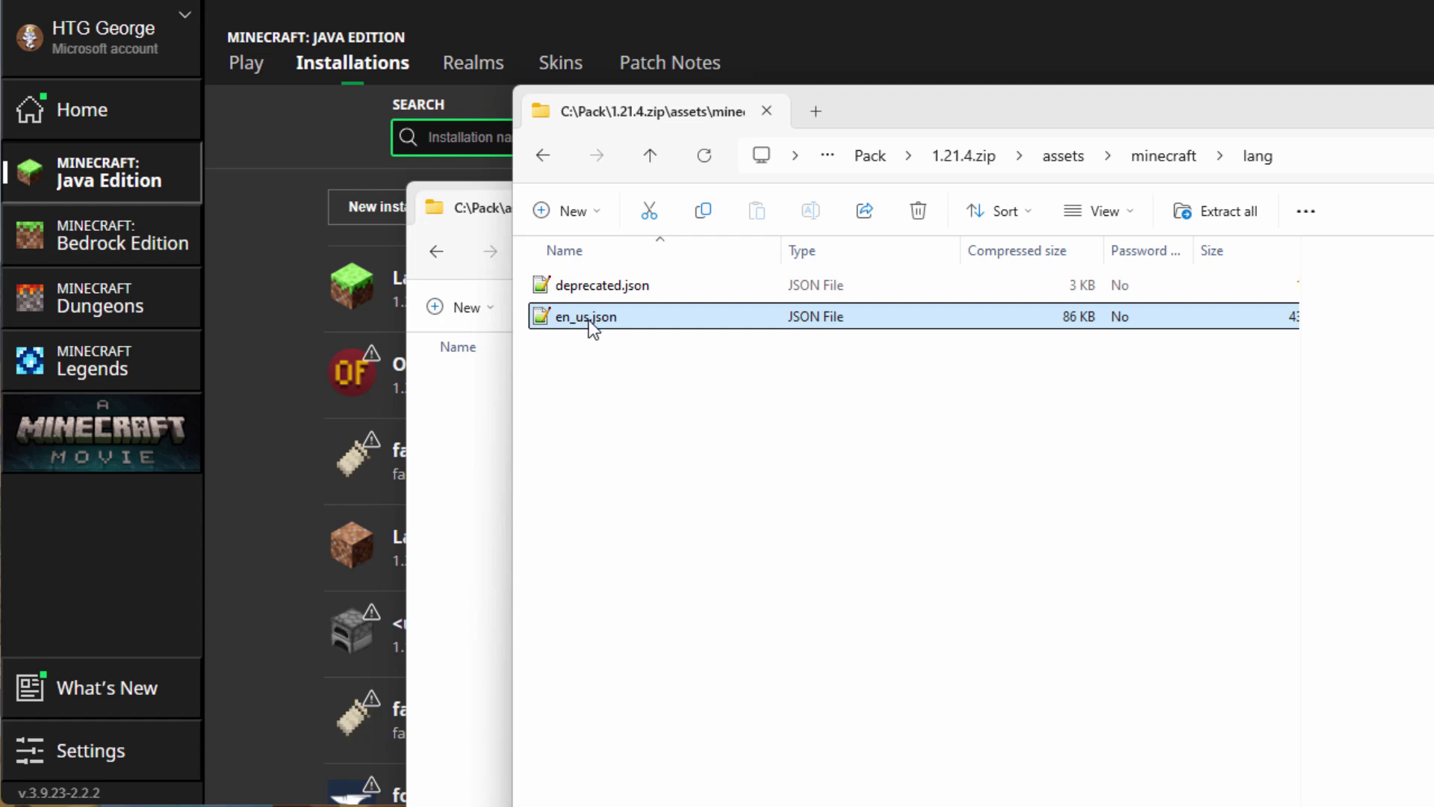
pyautogui.moveTo(867, 90); pyautogui.dragTo(1070, 97)
pyautogui.moveTo(780, 325); pyautogui.dragTo(515, 437)
pyautogui.click(557, 451)
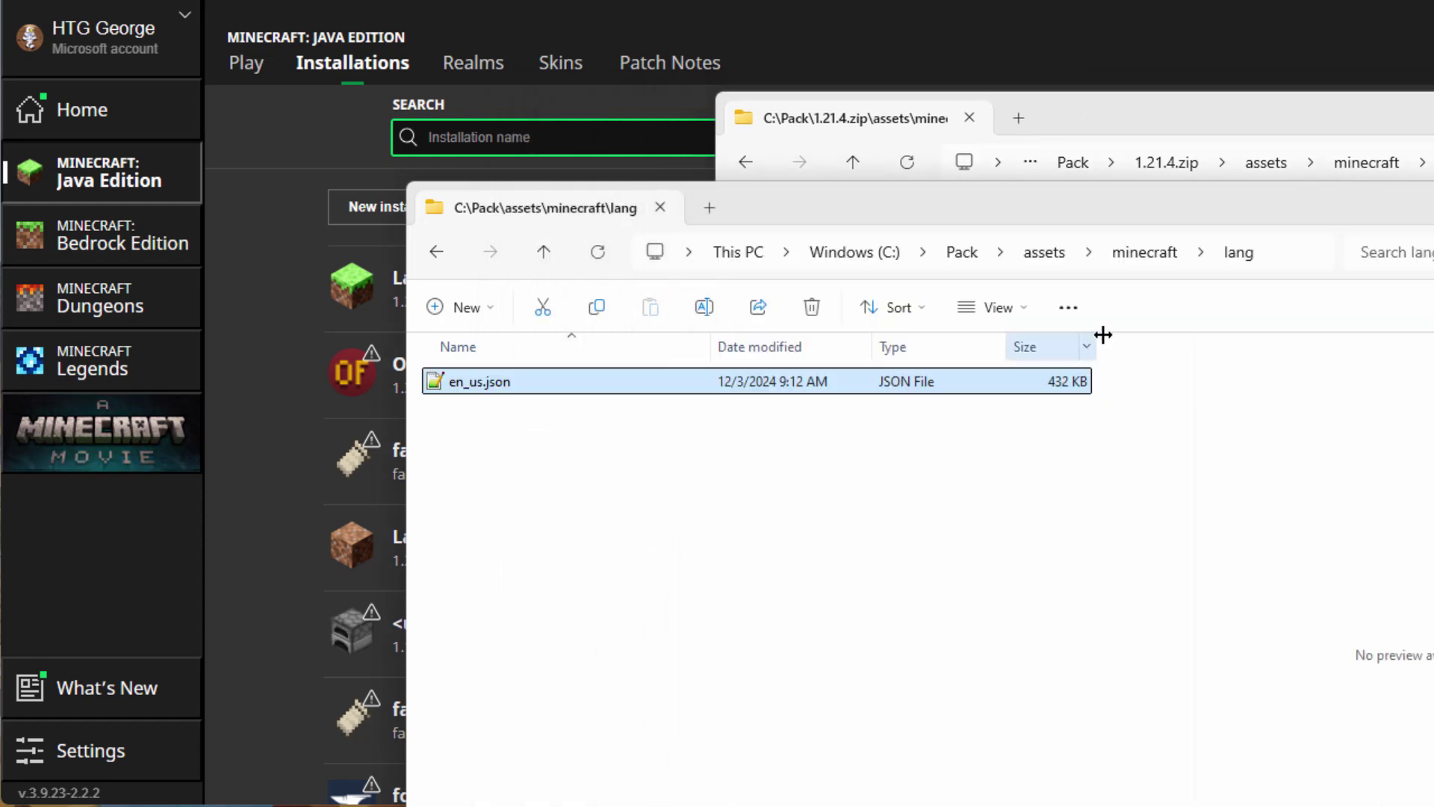
pyautogui.moveTo(1054, 218); pyautogui.dragTo(783, 214)
# - Browse the zip from minecraft into textures\item and select music_disc_blocks.png
pyautogui.click(1391, 172)
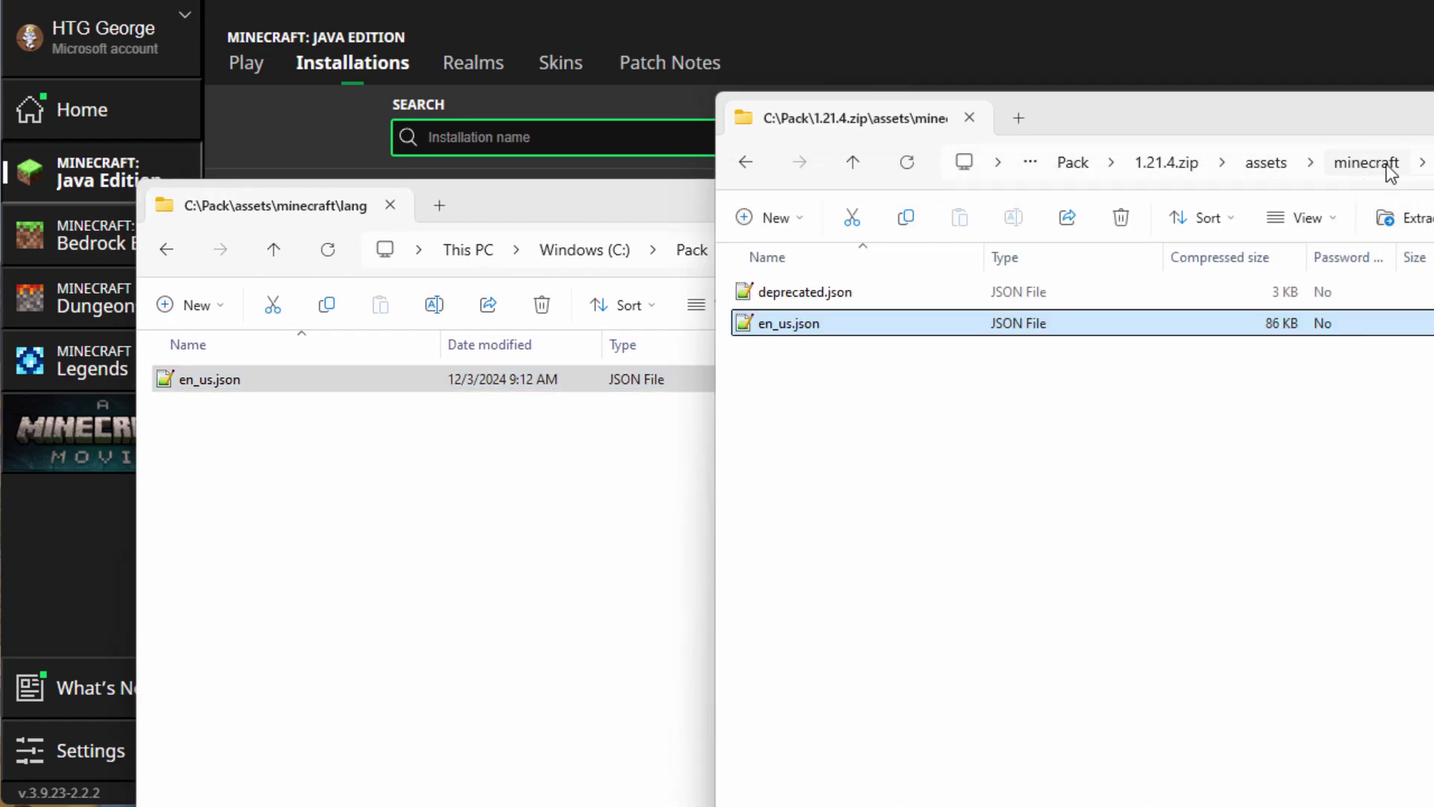
pyautogui.click(1367, 163)
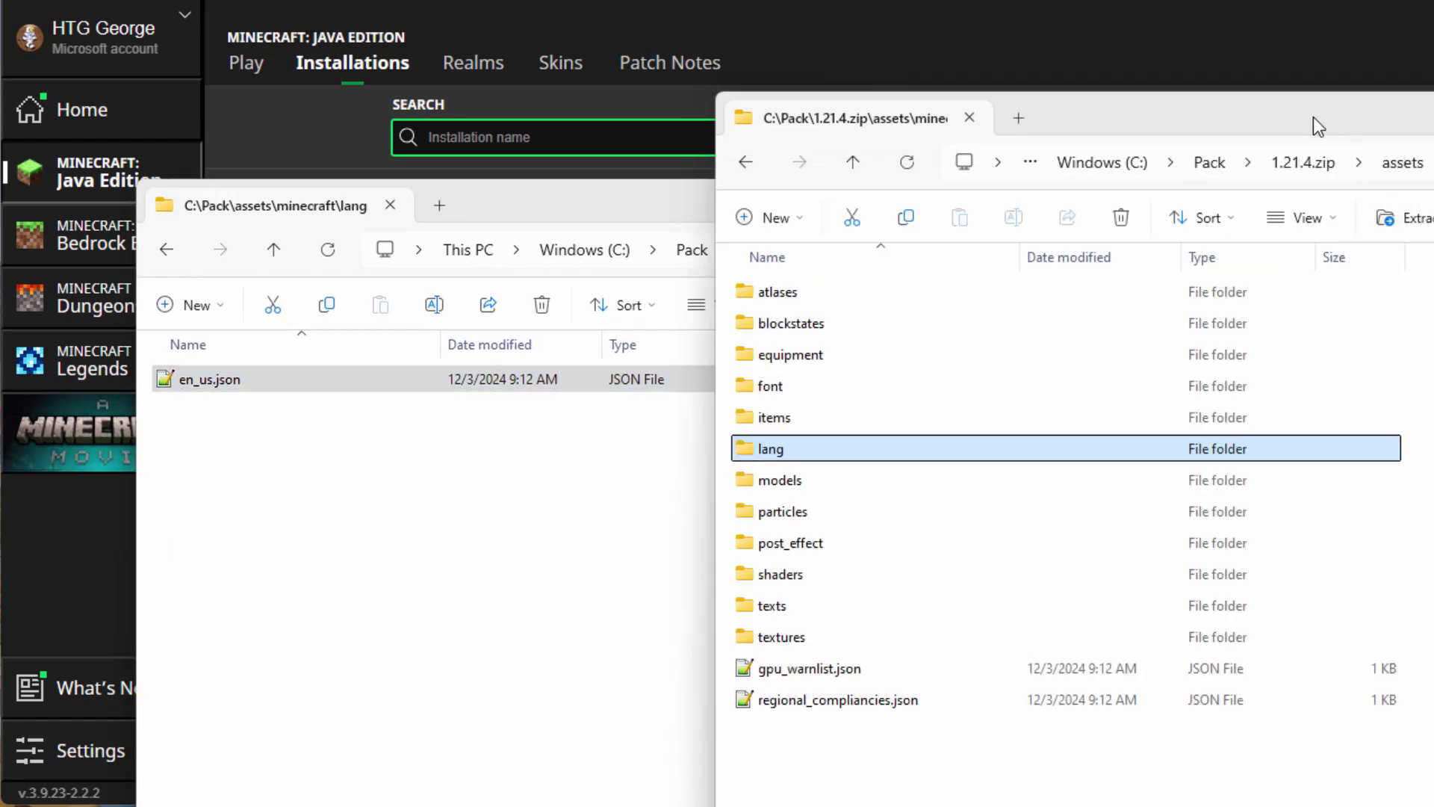
pyautogui.moveTo(1313, 118); pyautogui.dragTo(1119, 77)
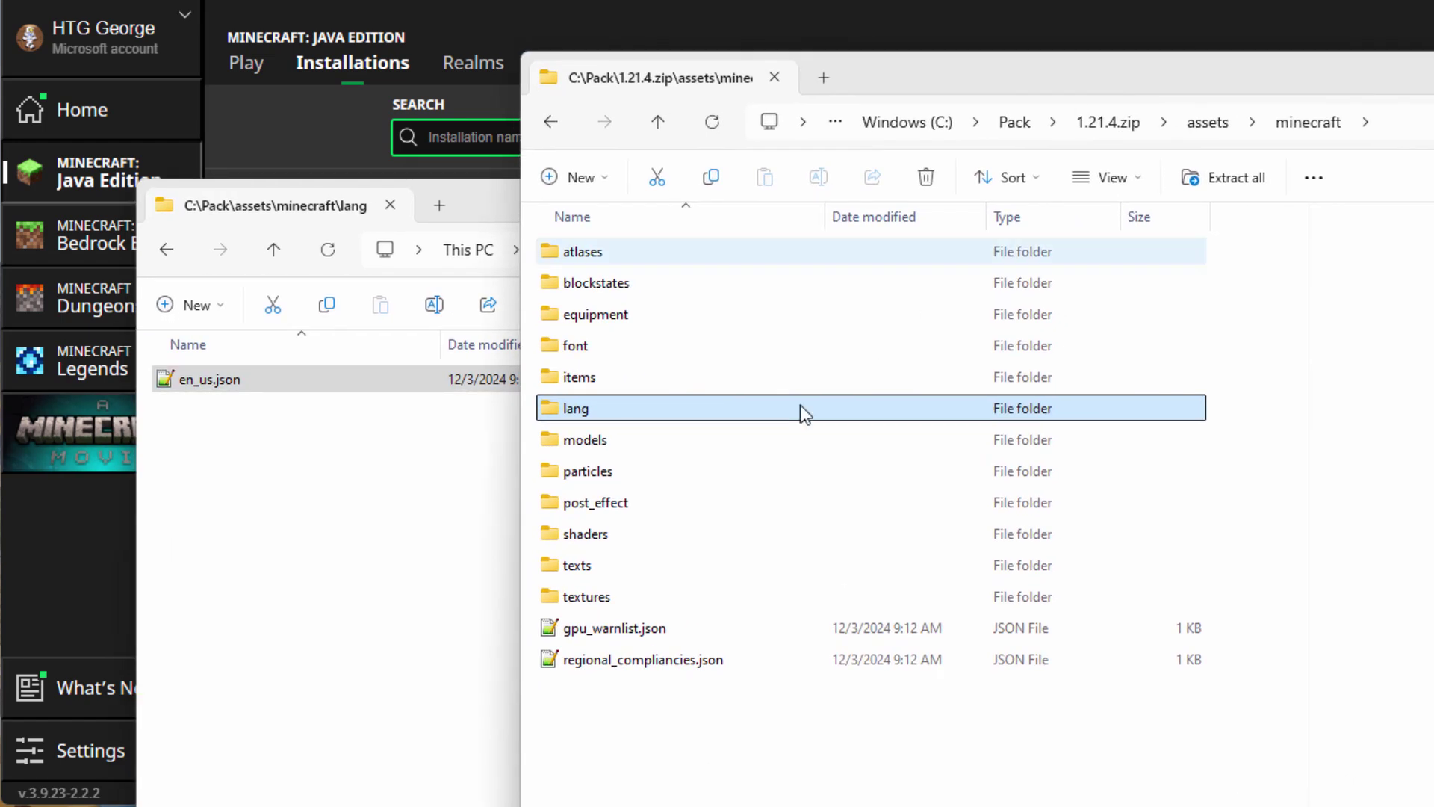
pyautogui.doubleClick(551, 598)
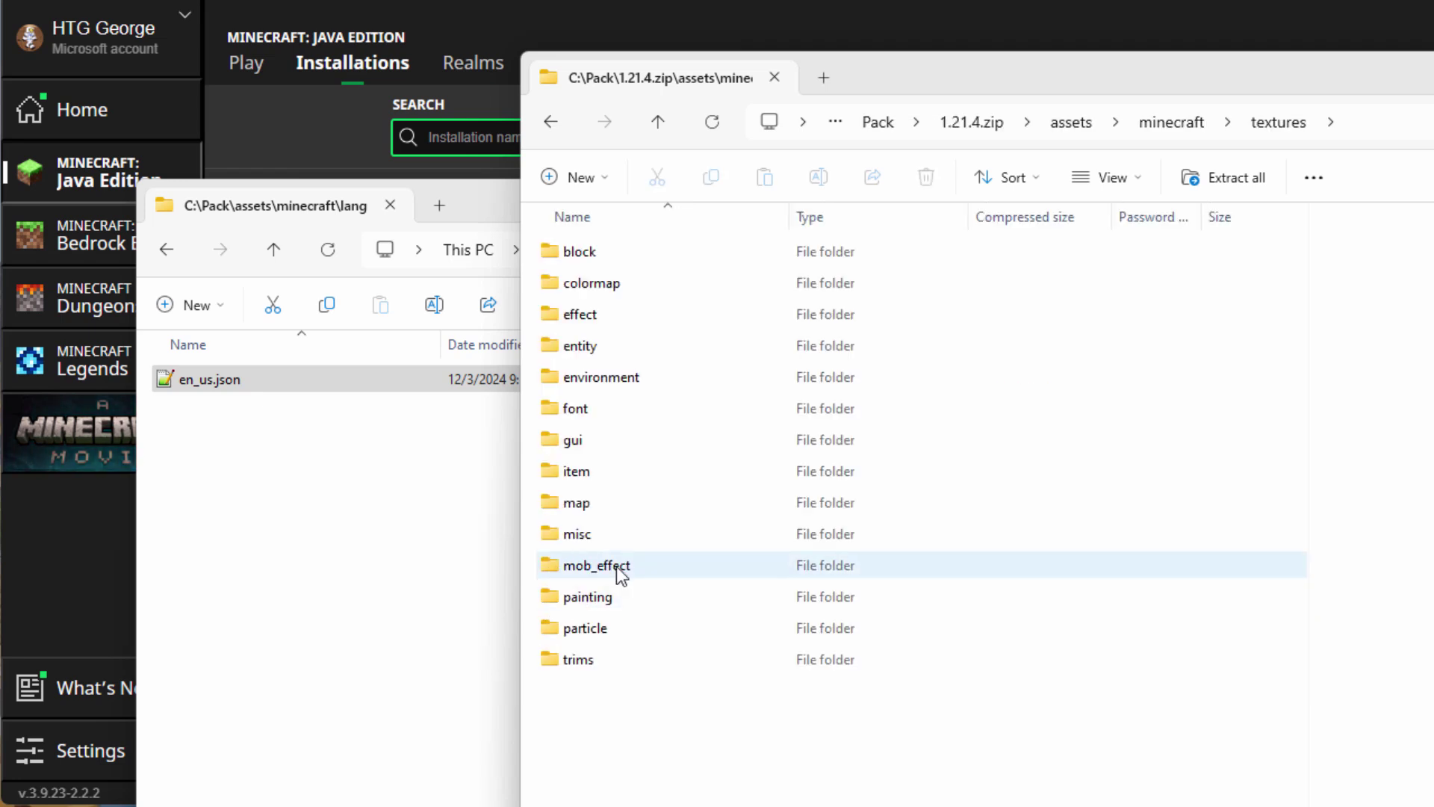
pyautogui.doubleClick(565, 474)
pyautogui.moveTo(1300, 225); pyautogui.dragTo(1294, 600)
pyautogui.click(724, 498)
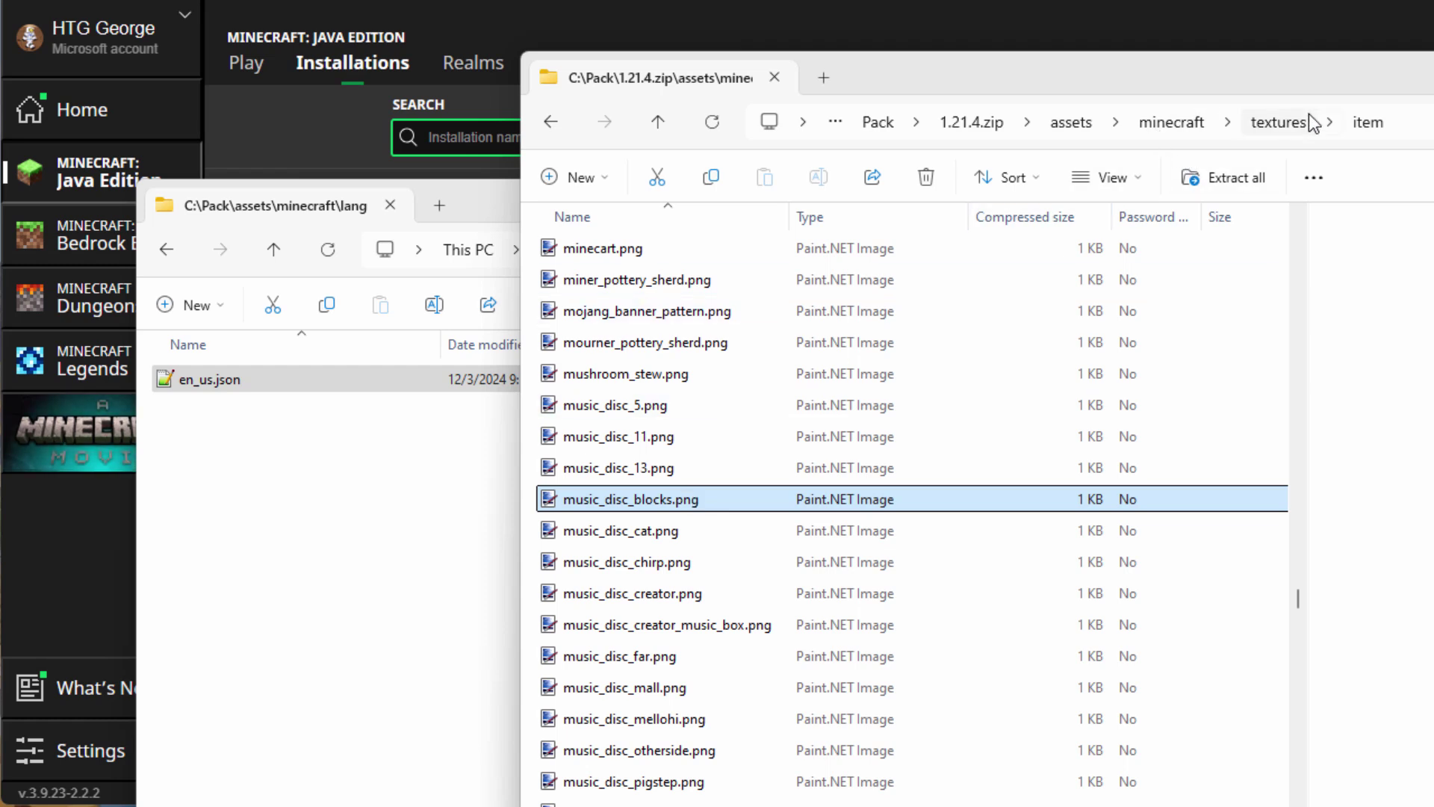
pyautogui.moveTo(1255, 77); pyautogui.dragTo(868, 88)
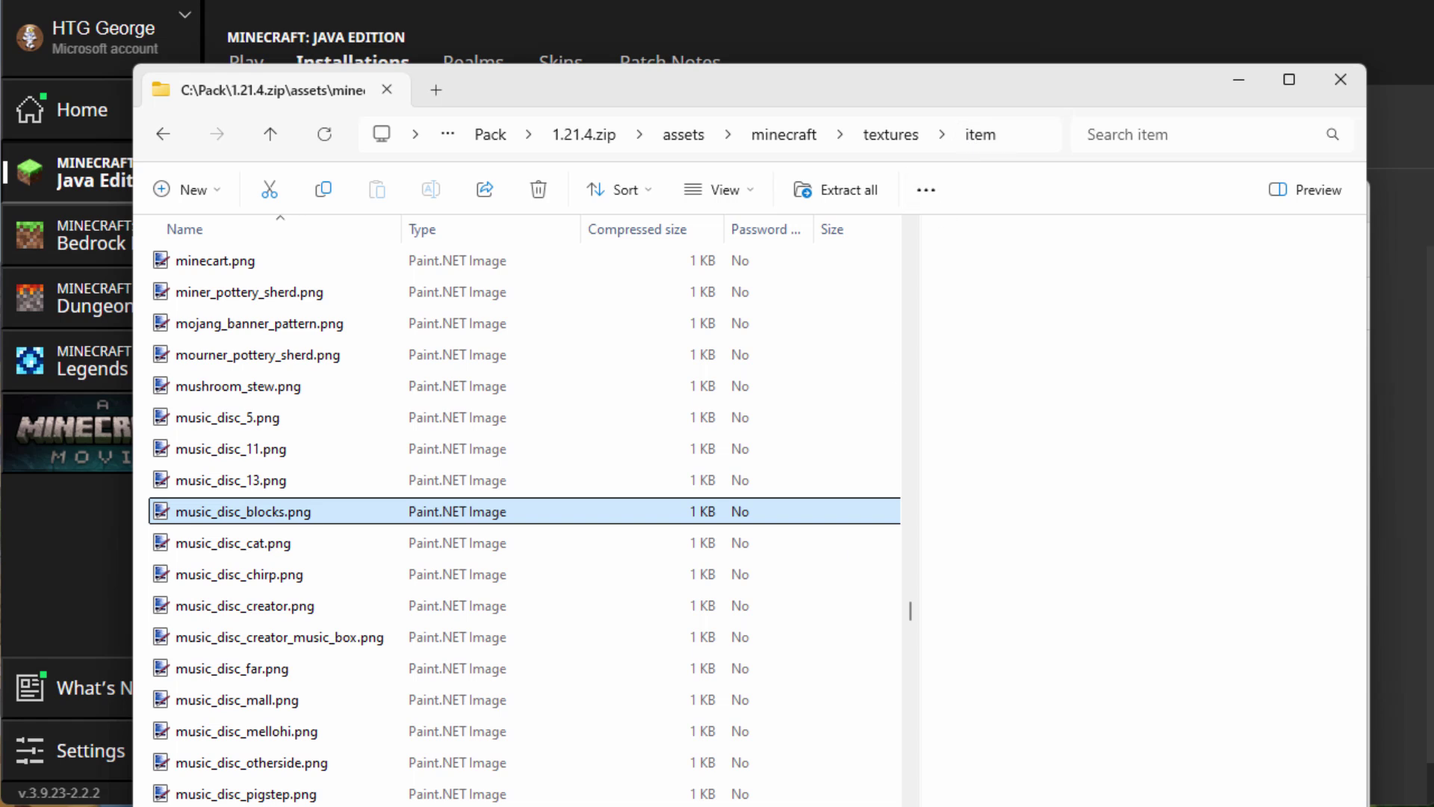
# - Create a new folder named textures inside assets\minecraft beside lang
pyautogui.hotkey('alt', 'Tab')
pyautogui.moveTo(807, 197); pyautogui.dragTo(890, 231)
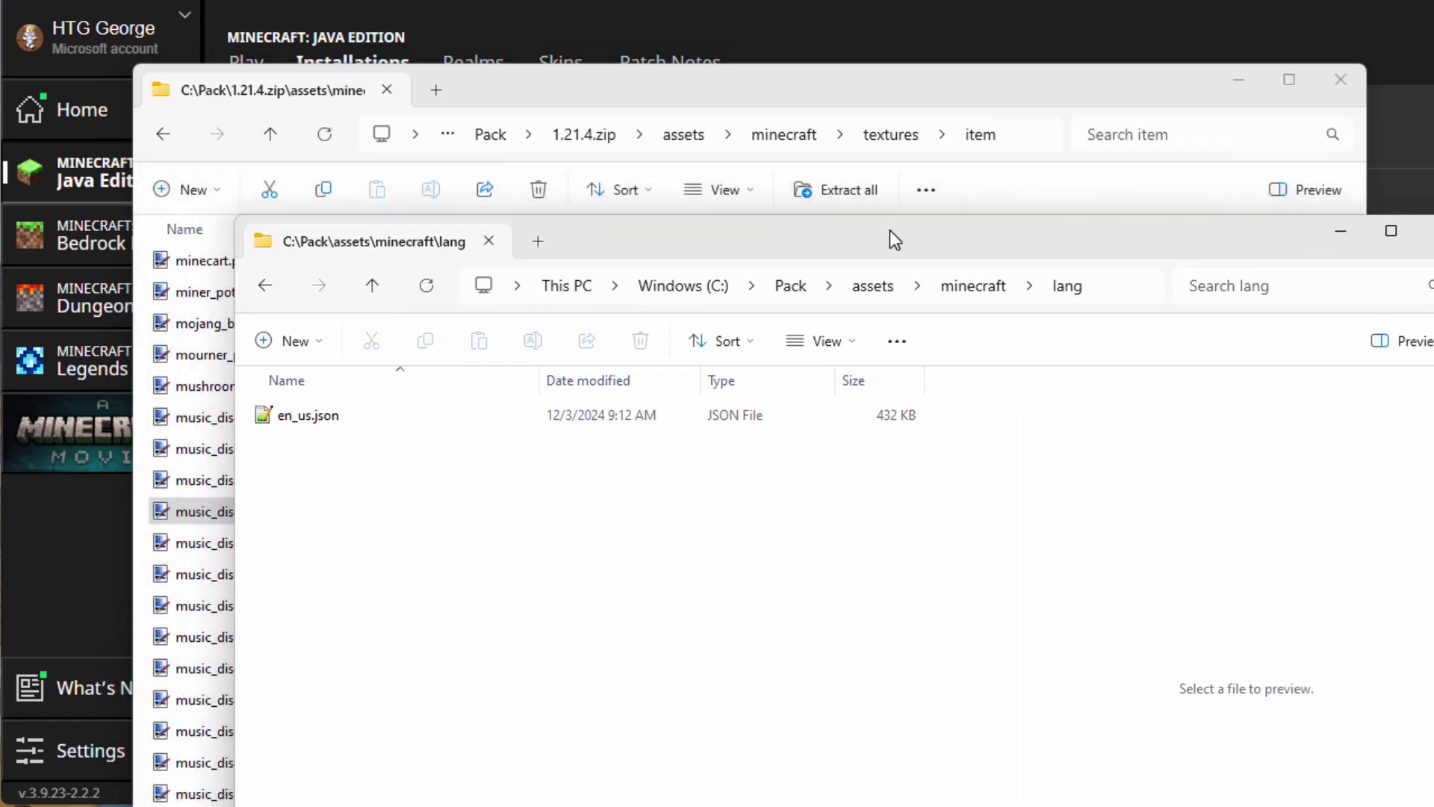
pyautogui.click(975, 285)
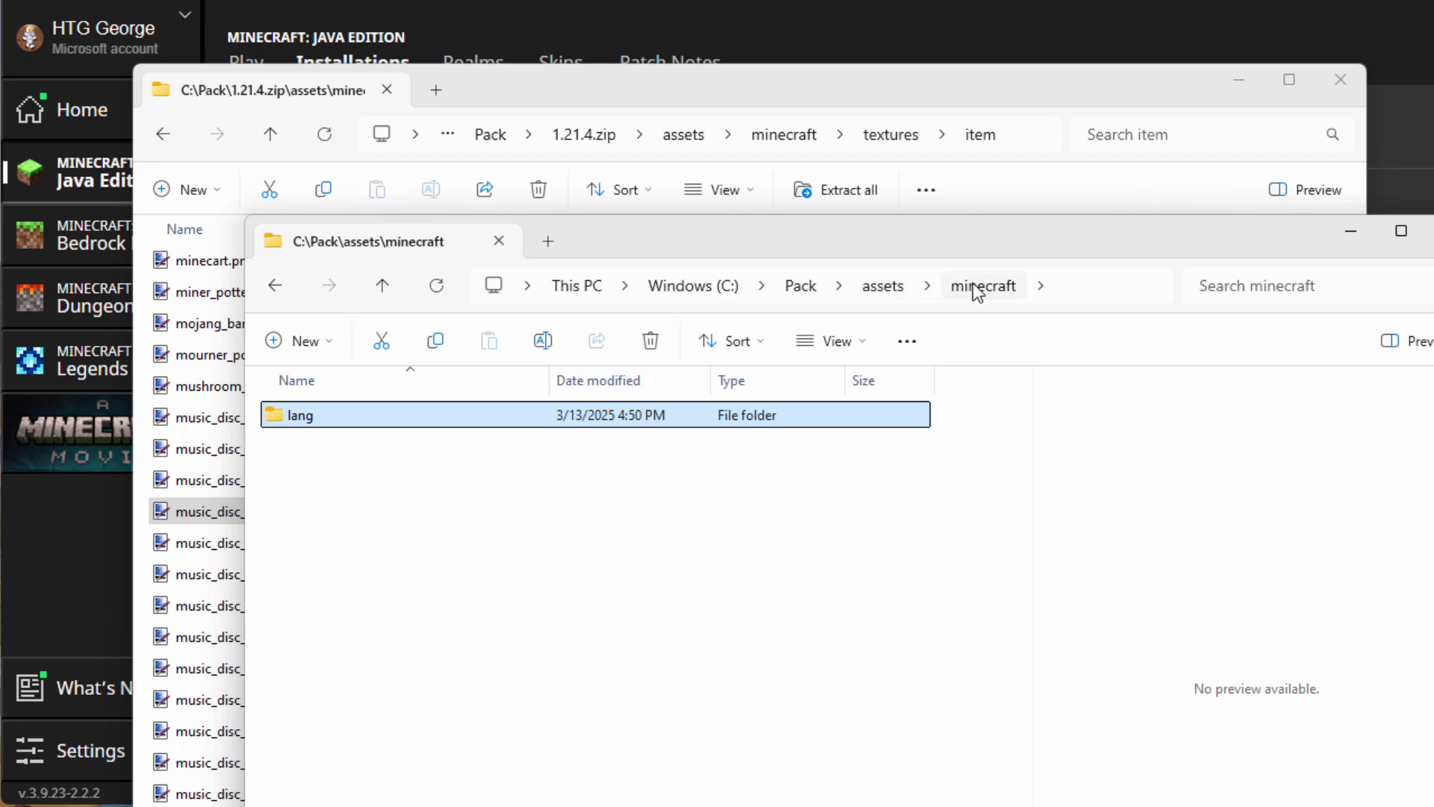
pyautogui.click(351, 529)
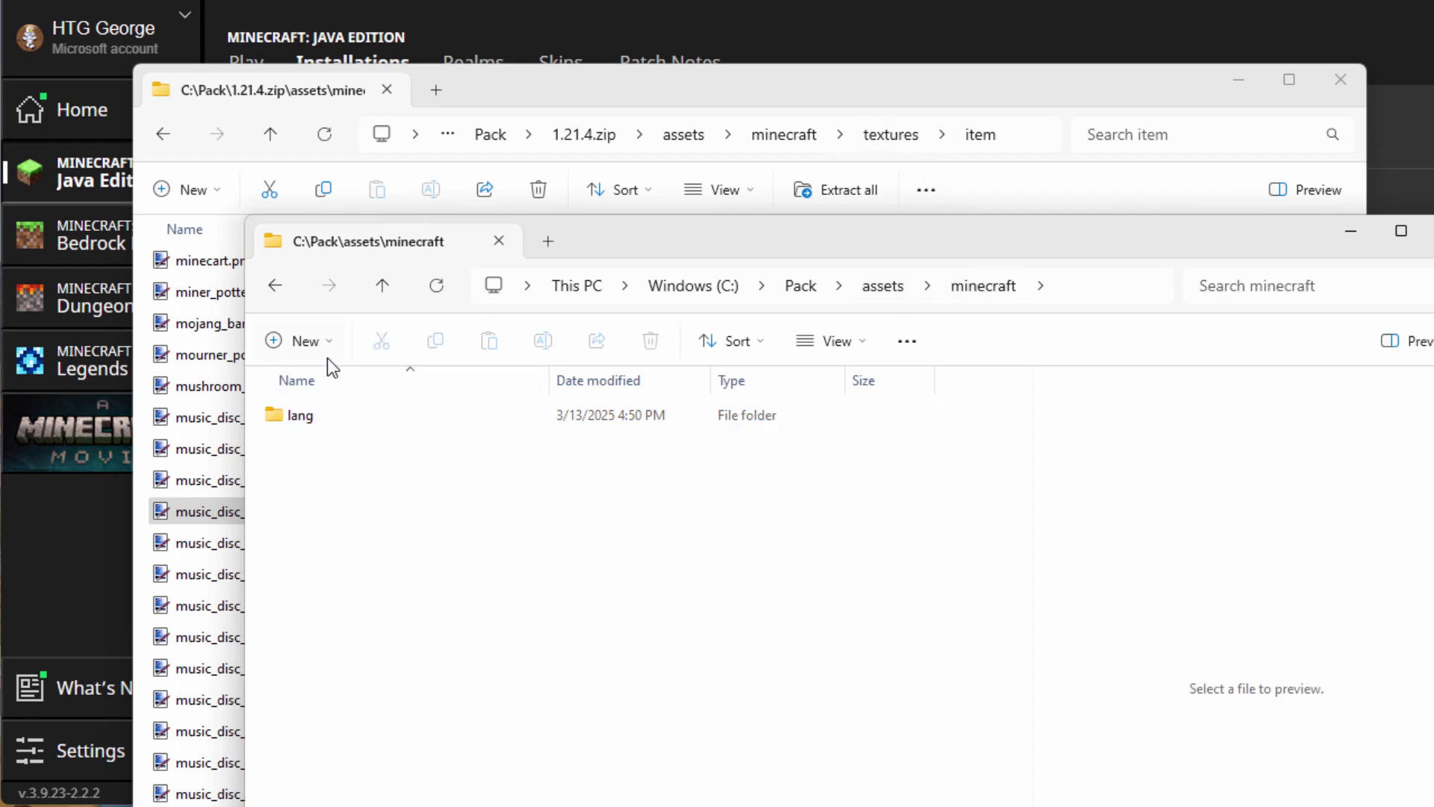
pyautogui.click(330, 338)
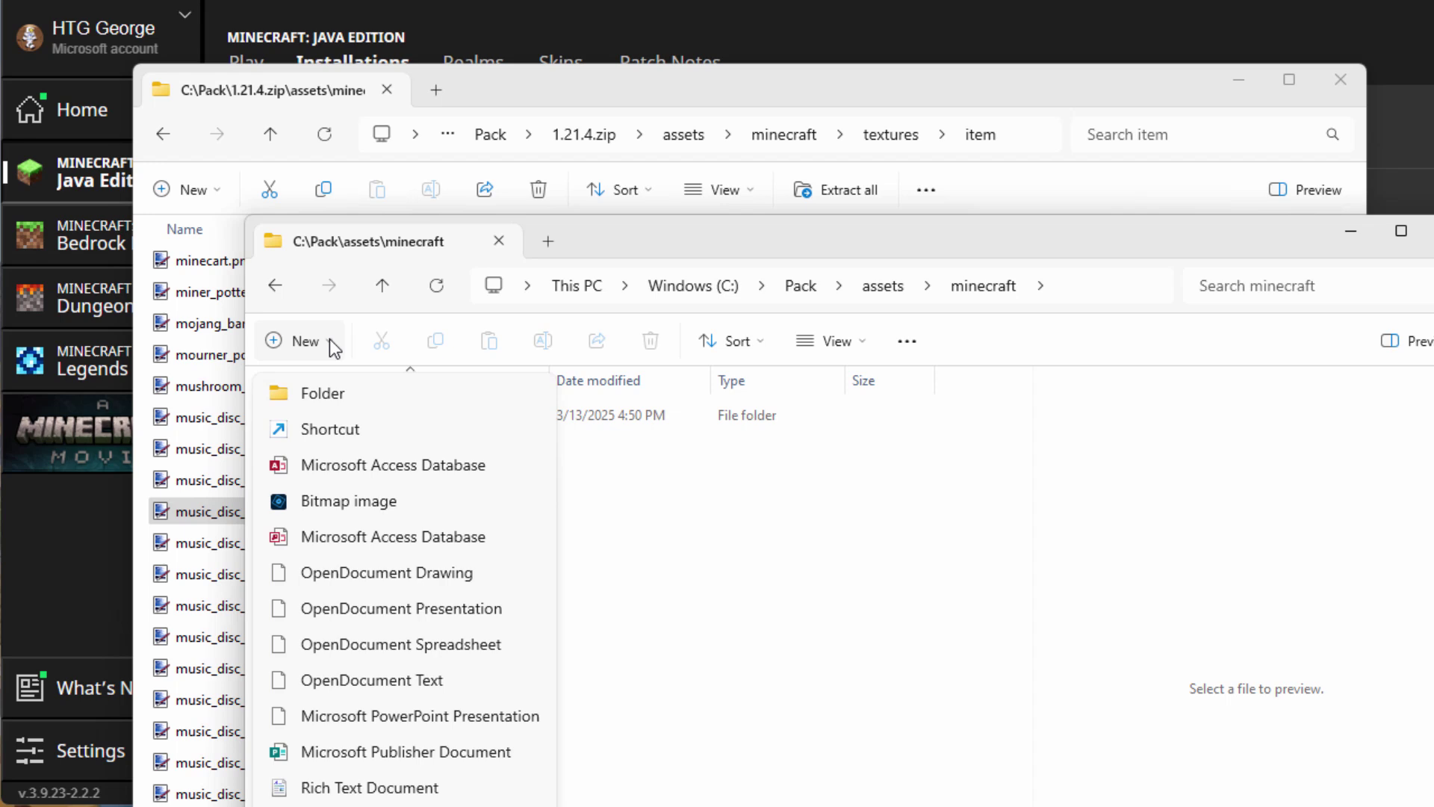
pyautogui.click(329, 394)
pyautogui.write('text')
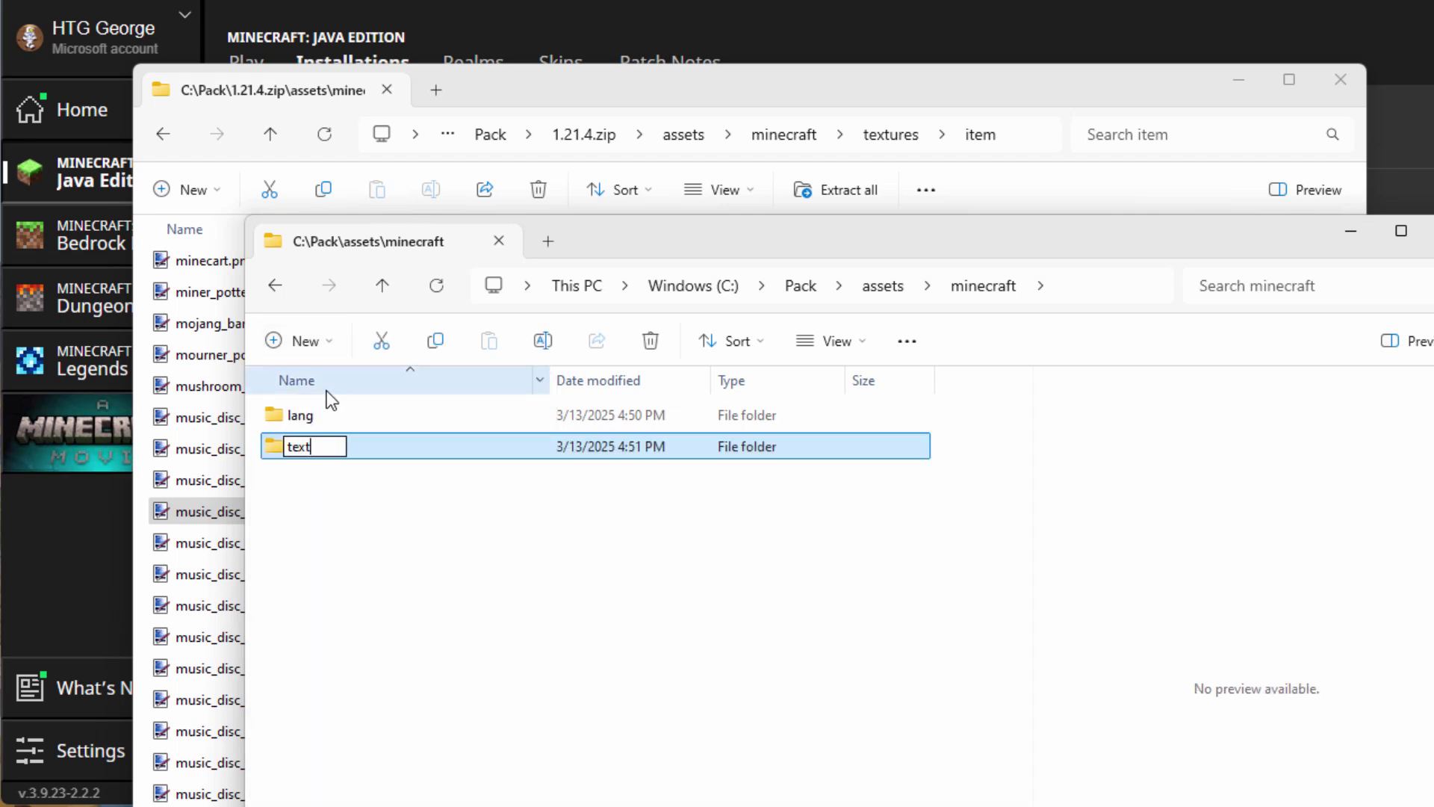
pyautogui.write('ures')
pyautogui.click(449, 506)
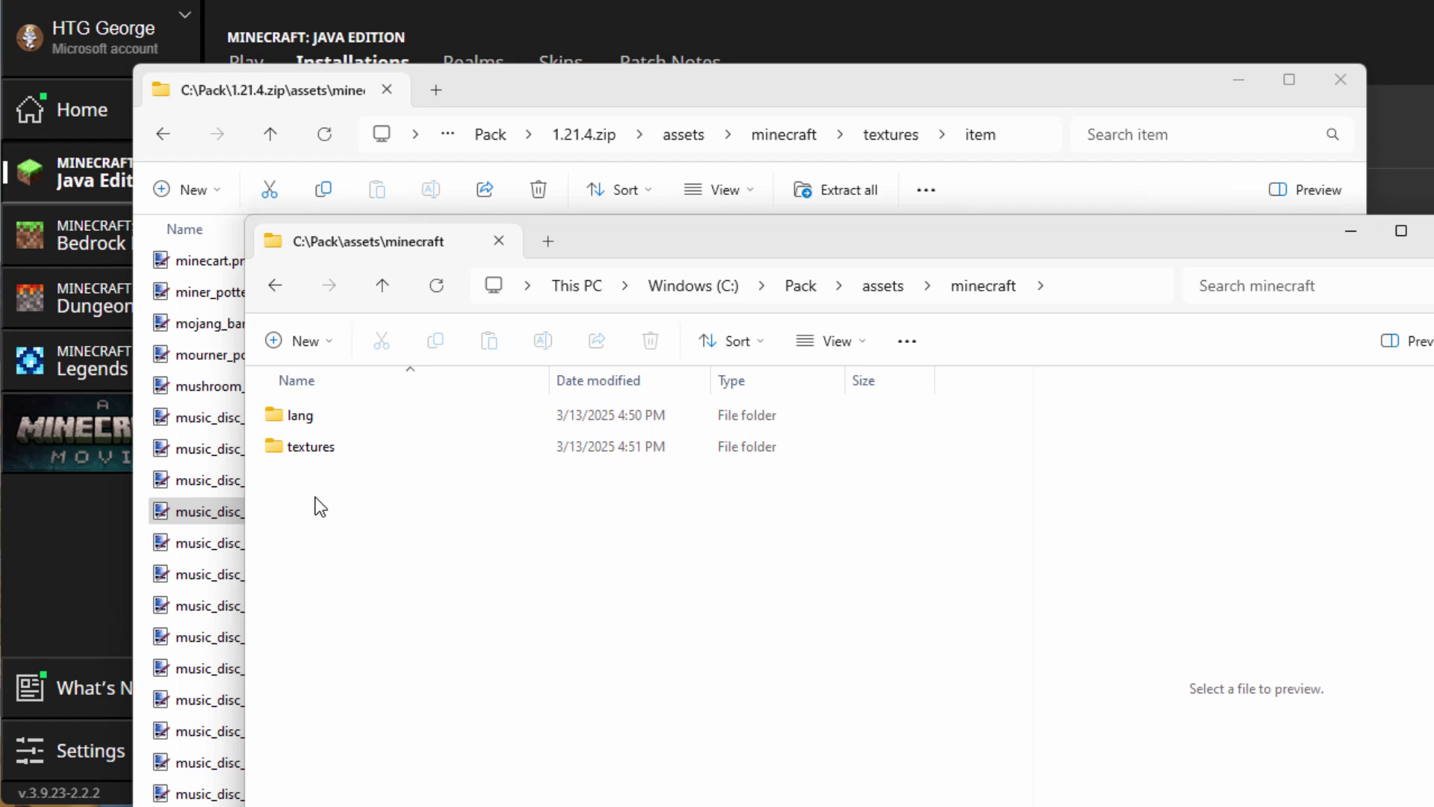
# - Inside textures, create an empty folder named item and open it
pyautogui.doubleClick(271, 450)
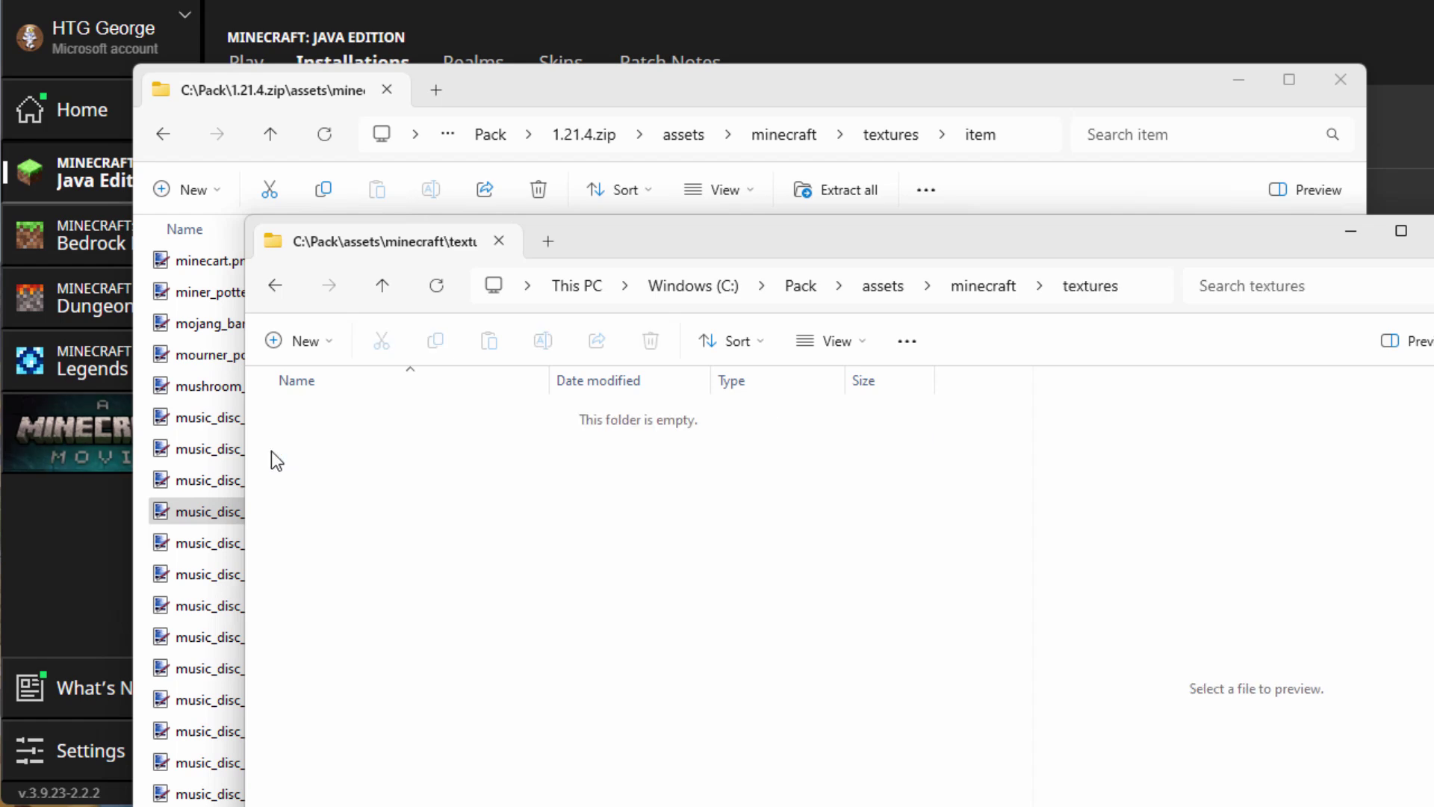
pyautogui.click(329, 342)
pyautogui.click(329, 394)
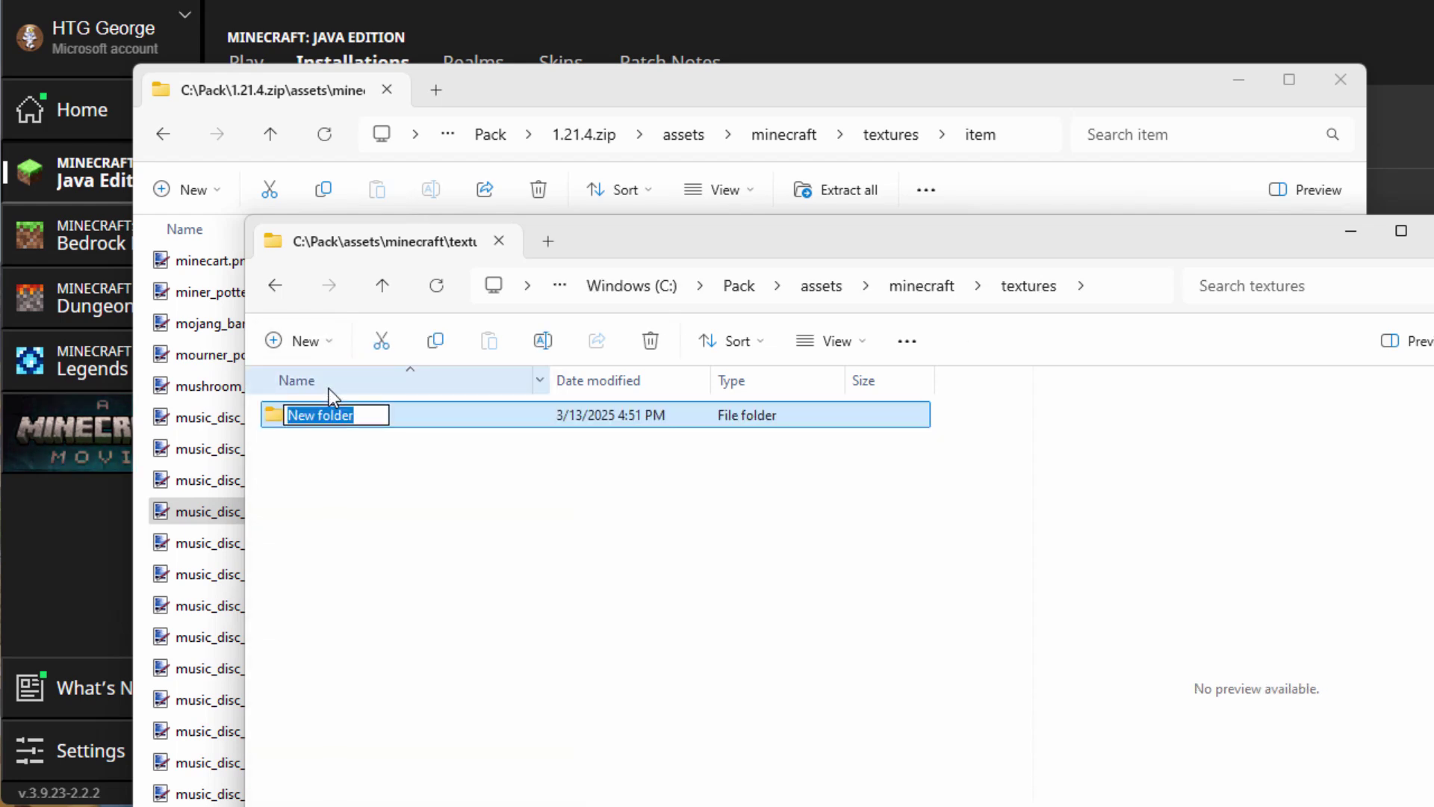
pyautogui.write('item')
pyautogui.click(331, 442)
pyautogui.doubleClick(276, 415)
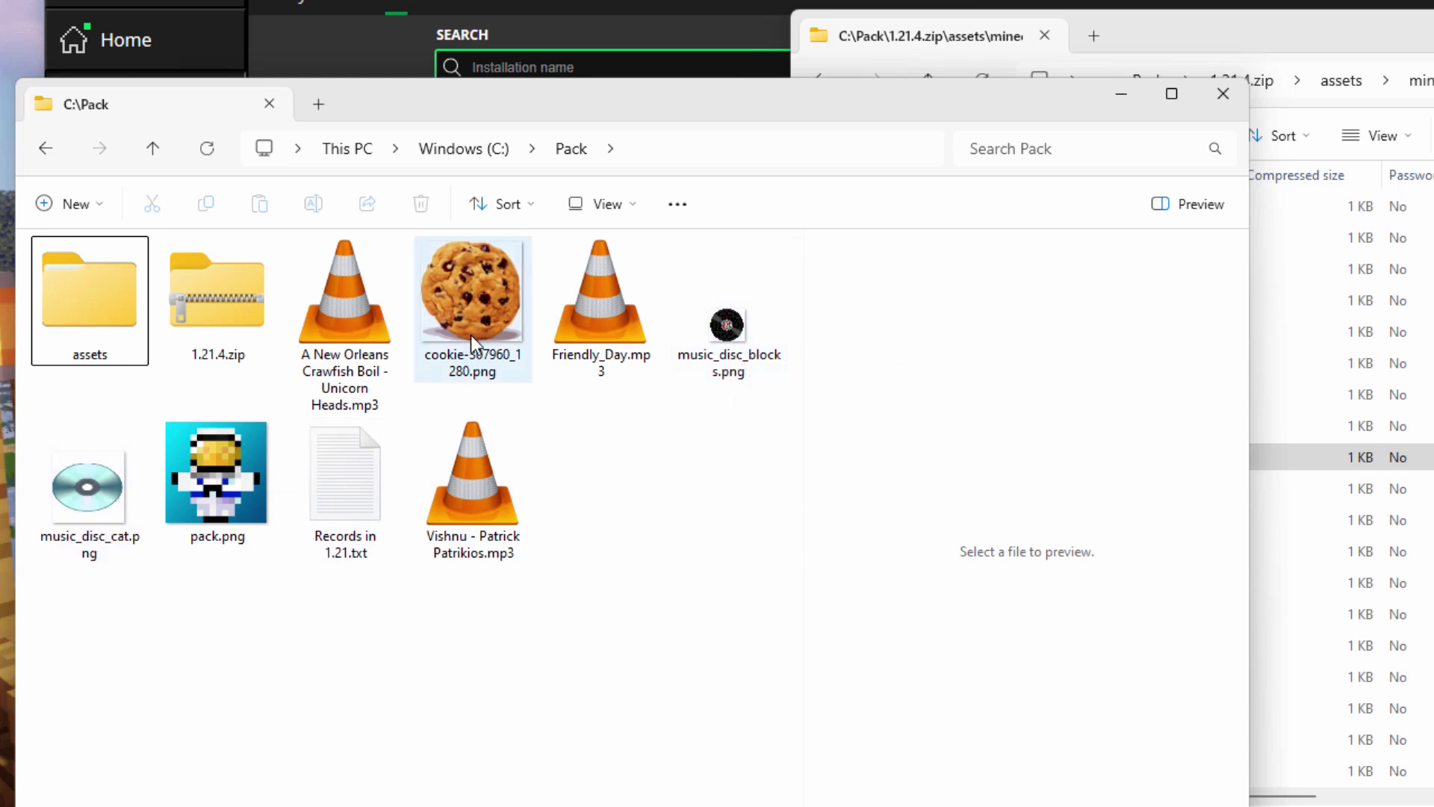
# - Rename the cookie image to music_disc_ward.png, matching the zip's texture name
pyautogui.hotkey('alt', 'Tab')
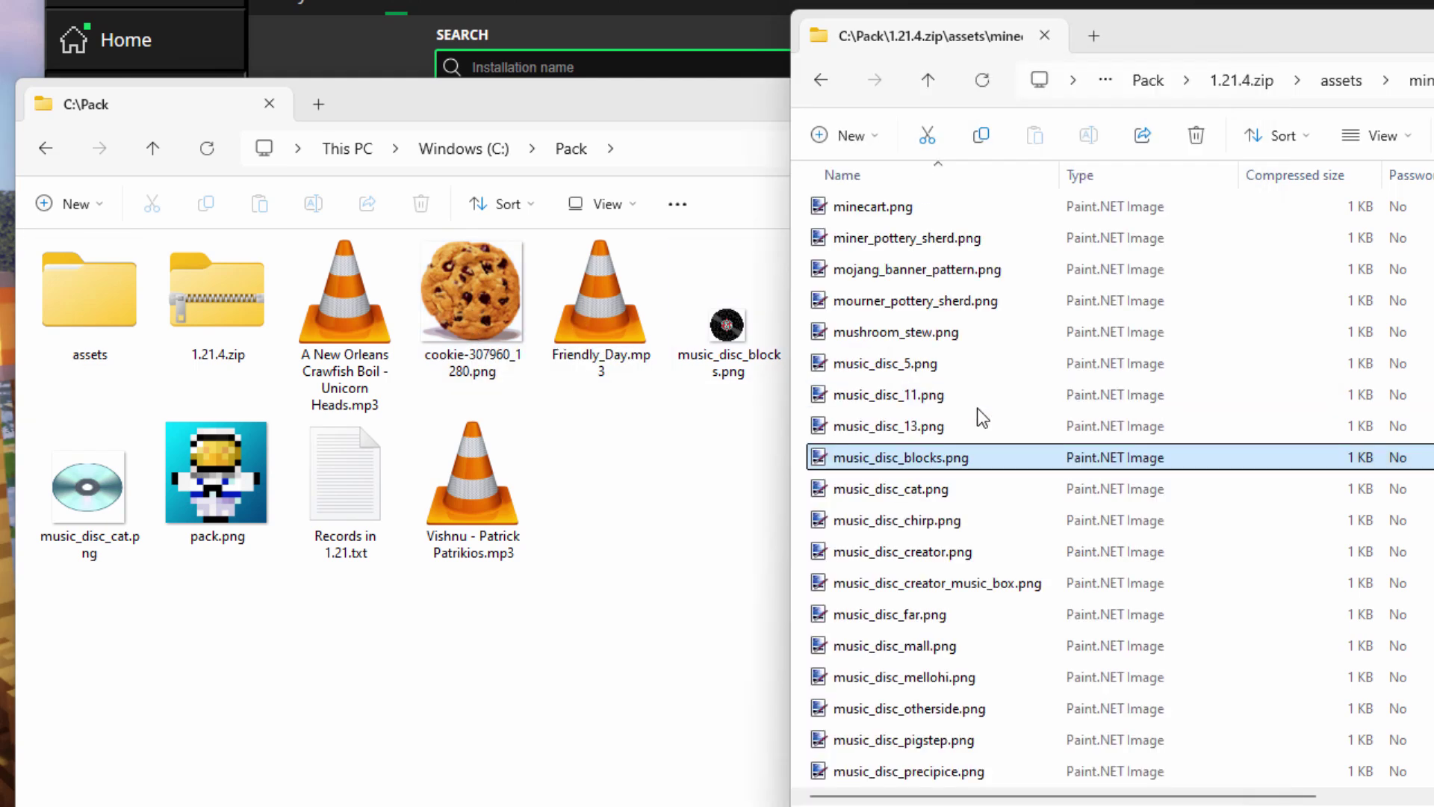
pyautogui.scroll(-2, 896, 741)
pyautogui.click(944, 740)
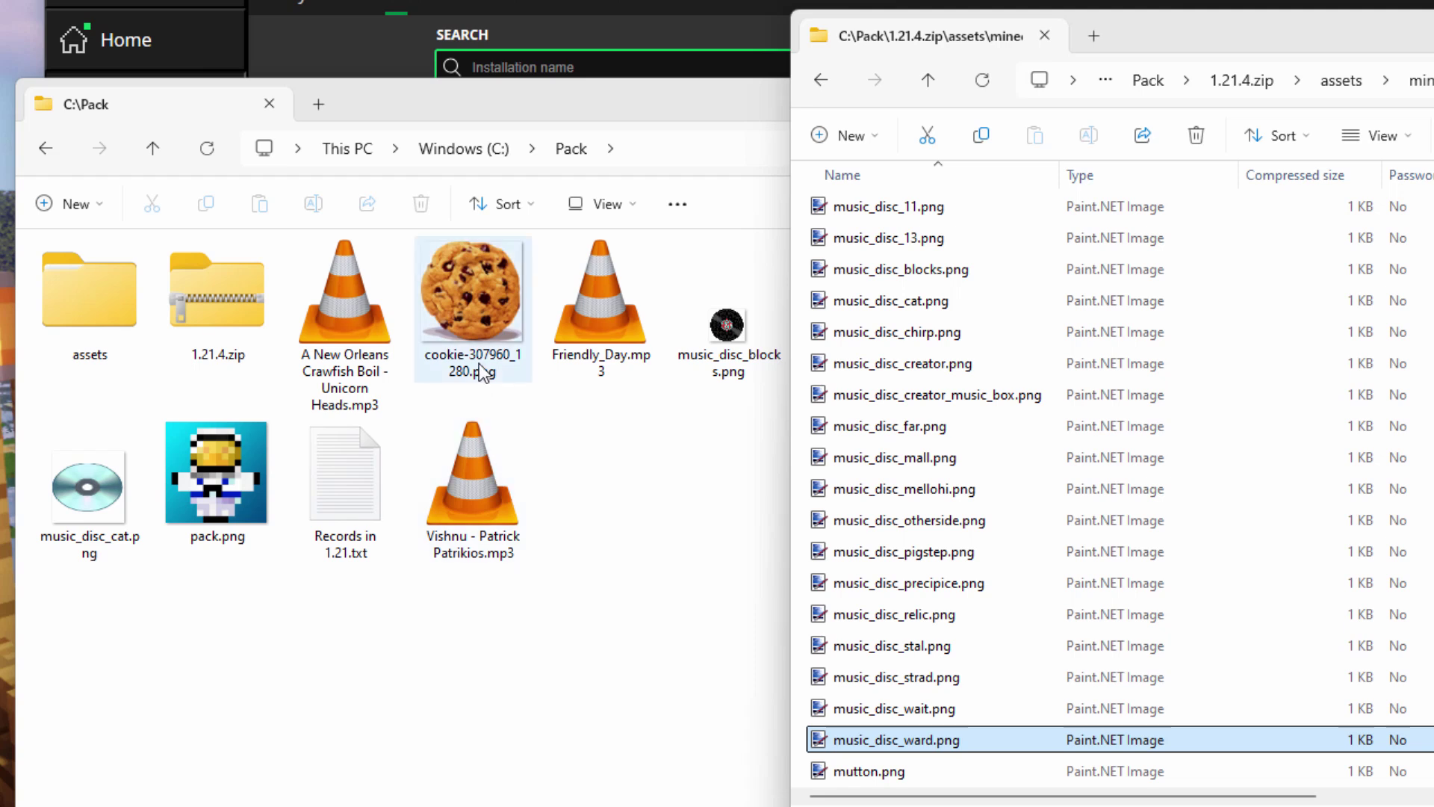
pyautogui.moveTo(729, 107); pyautogui.dragTo(680, 35)
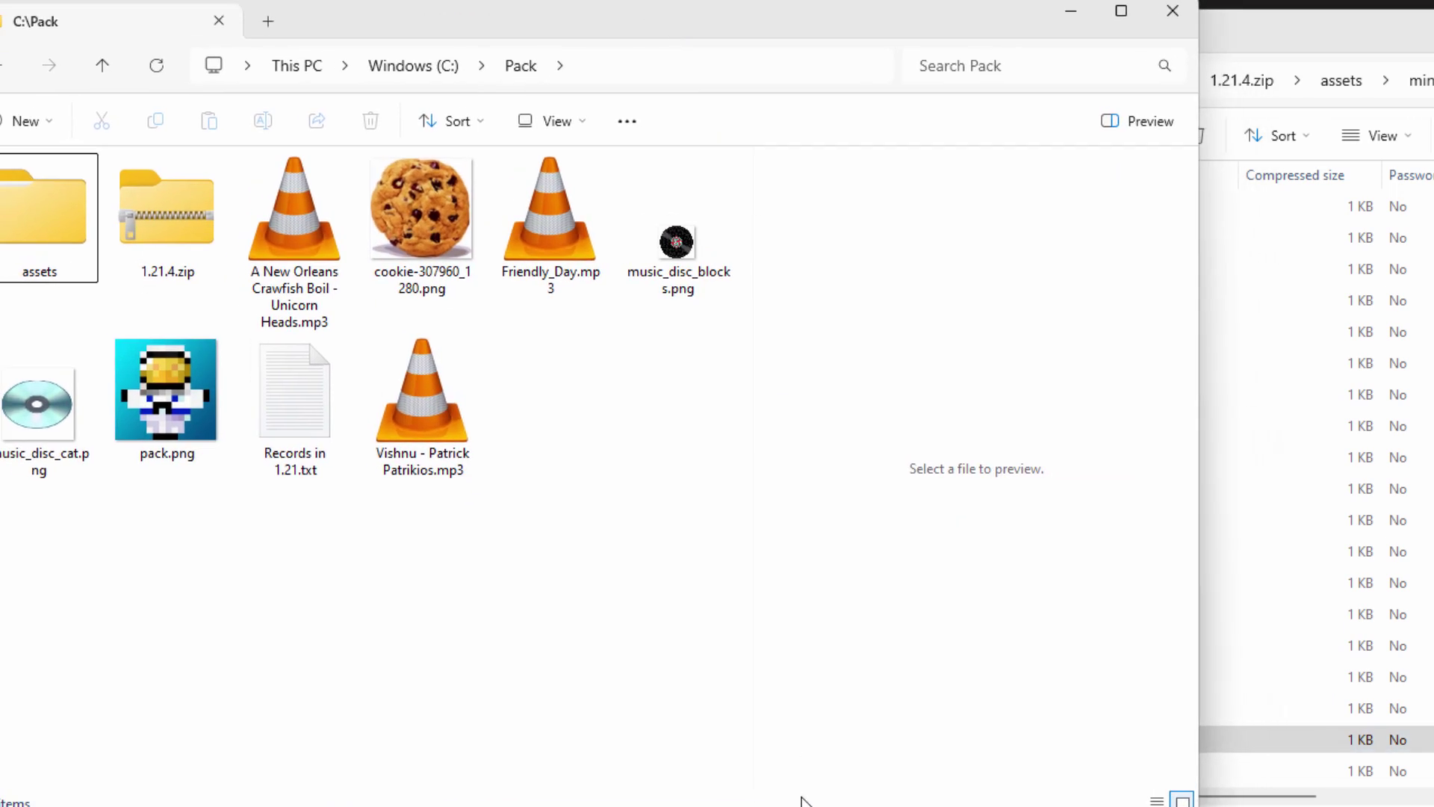
pyautogui.moveTo(777, 805); pyautogui.dragTo(777, 692)
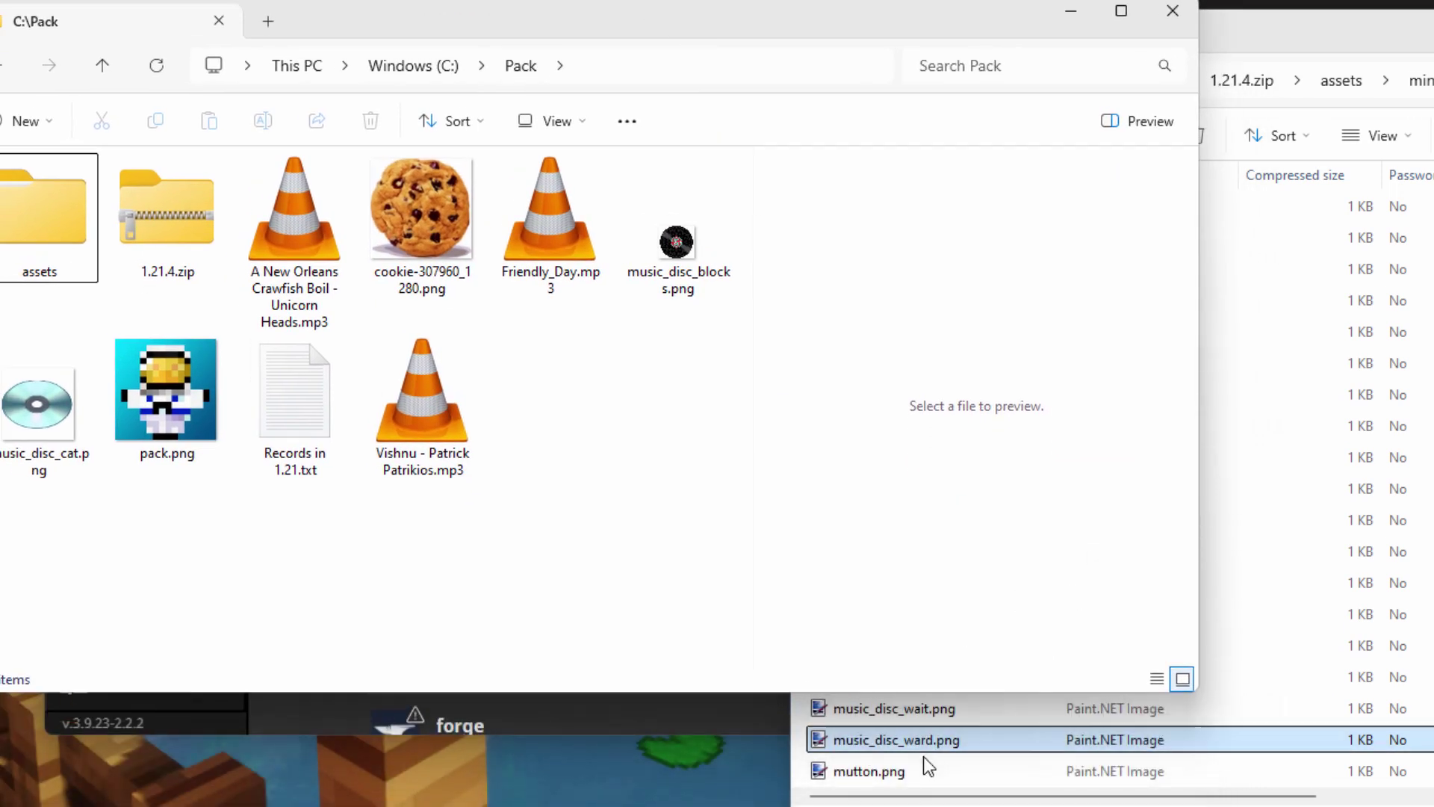
pyautogui.click(419, 291)
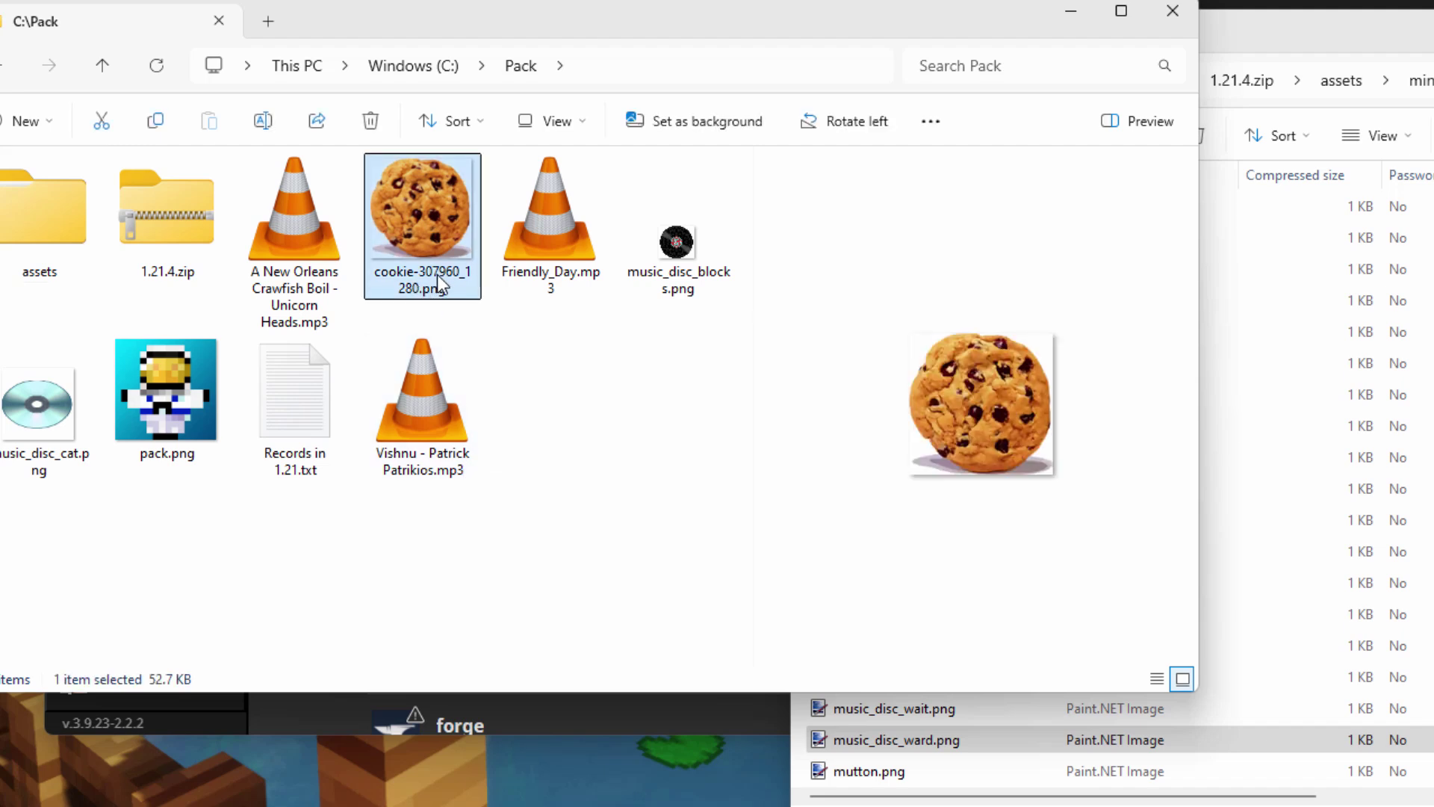
pyautogui.click(437, 273)
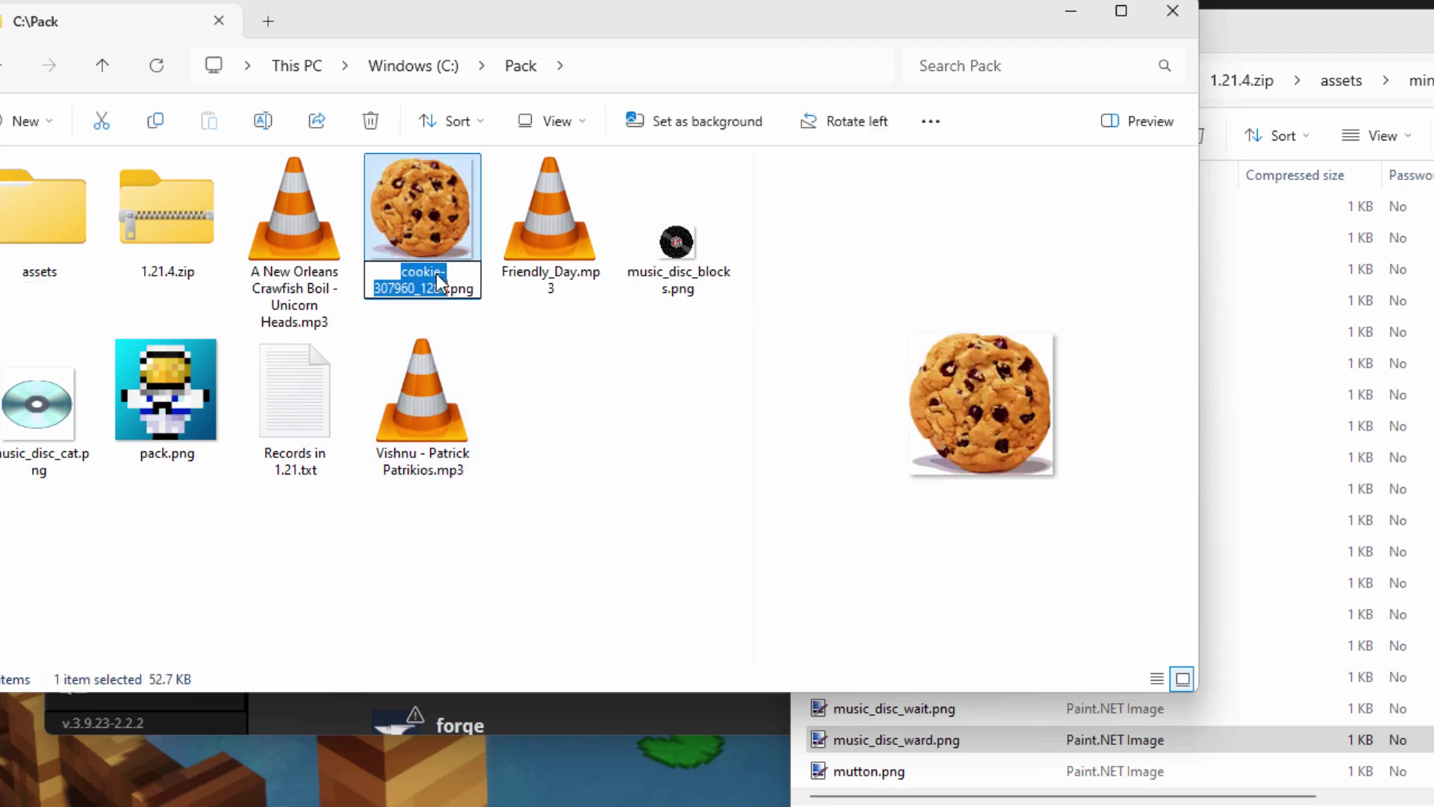
pyautogui.write('m')
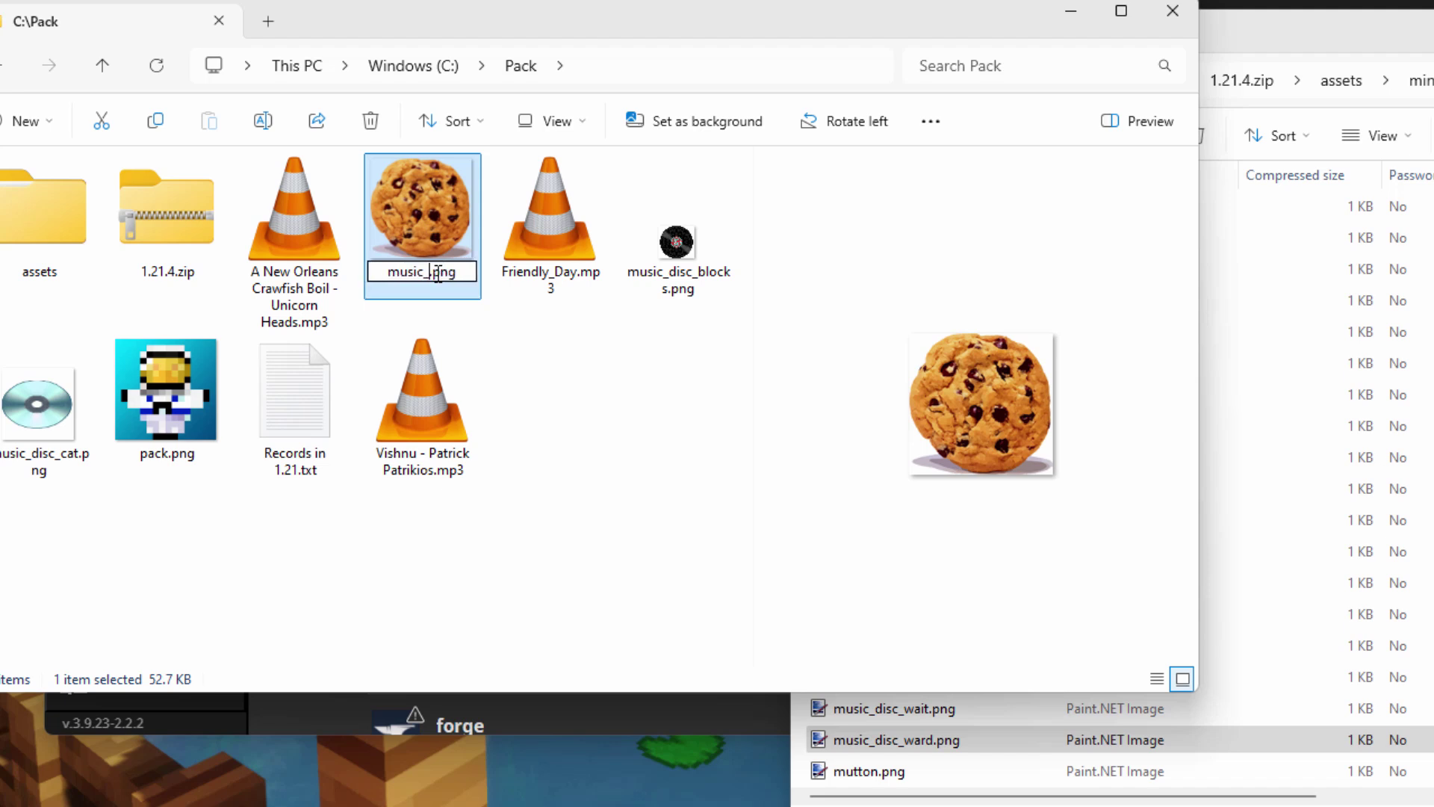
pyautogui.write('usic_disc_w')
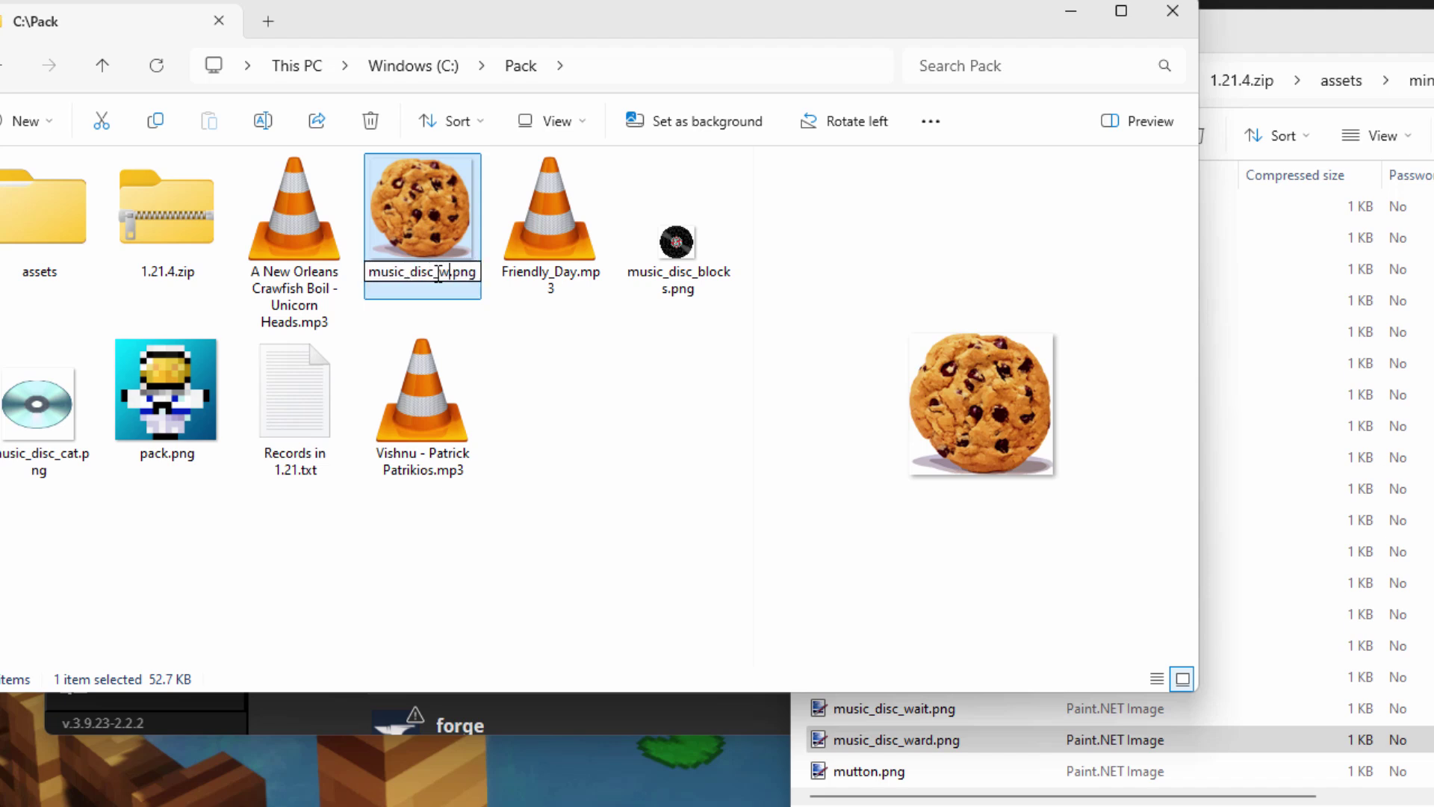
pyautogui.write('ard')
pyautogui.press('Return')
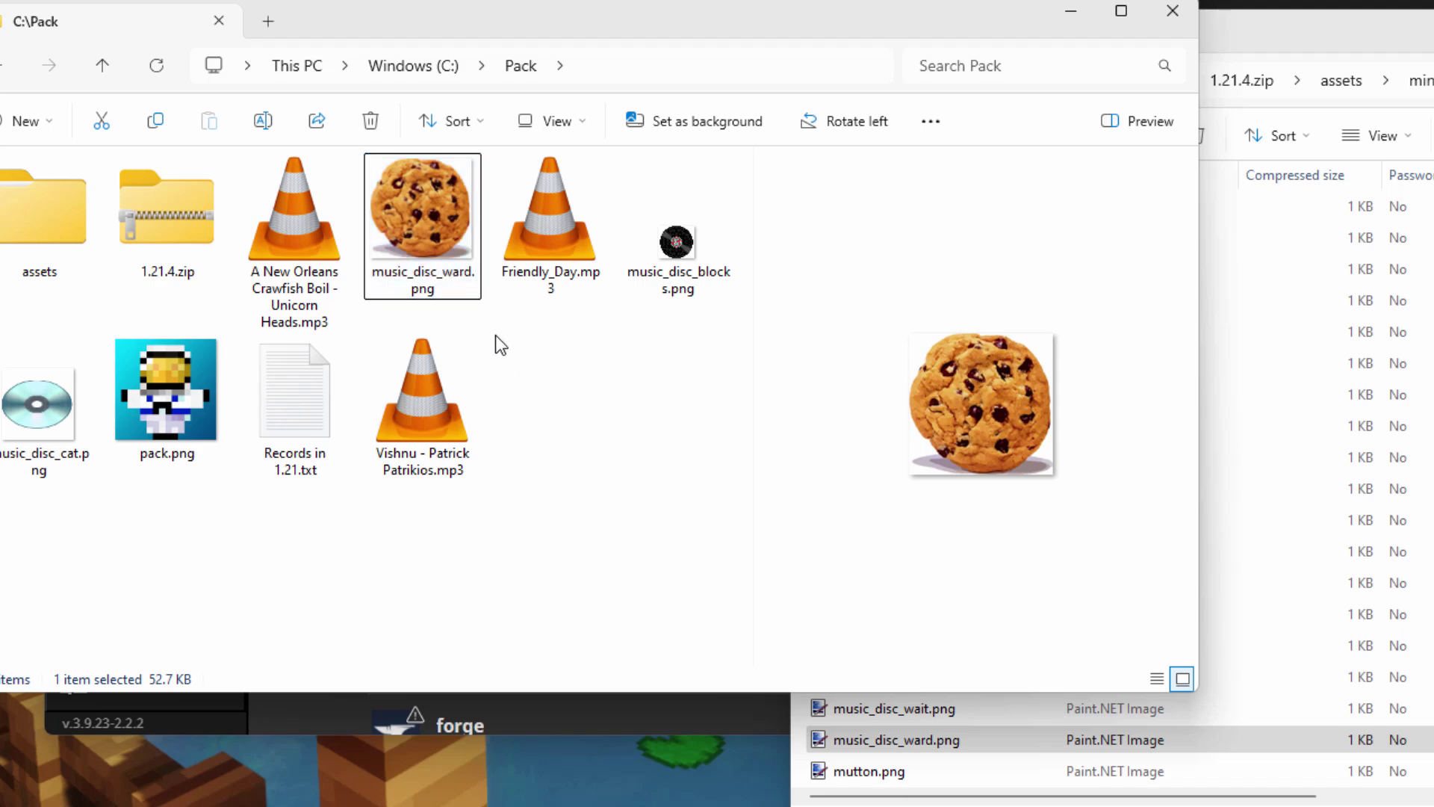
pyautogui.click(478, 321)
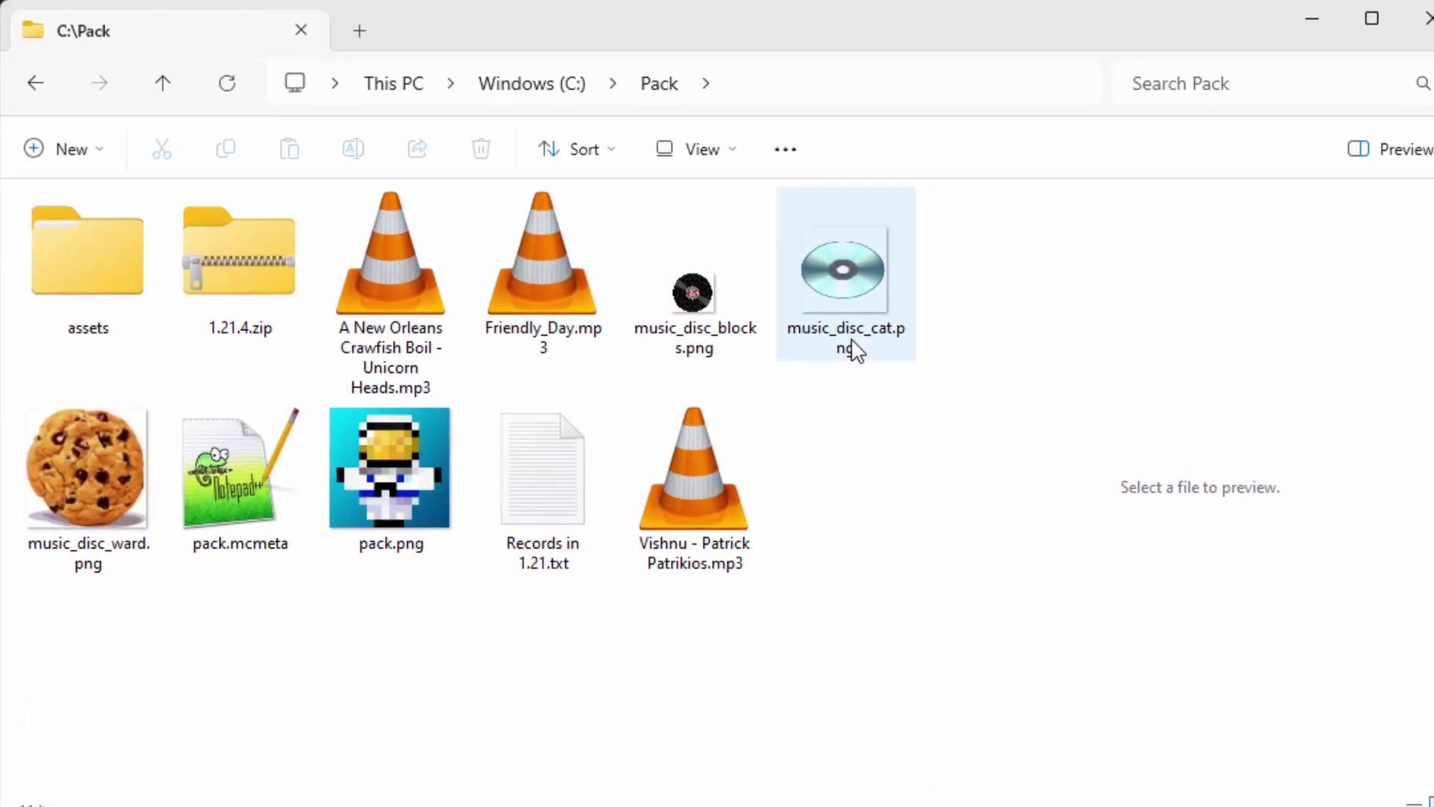
# - Rename music_disc_cat.png to music_disc_precipice.png and select all three disc images
pyautogui.click(839, 331)
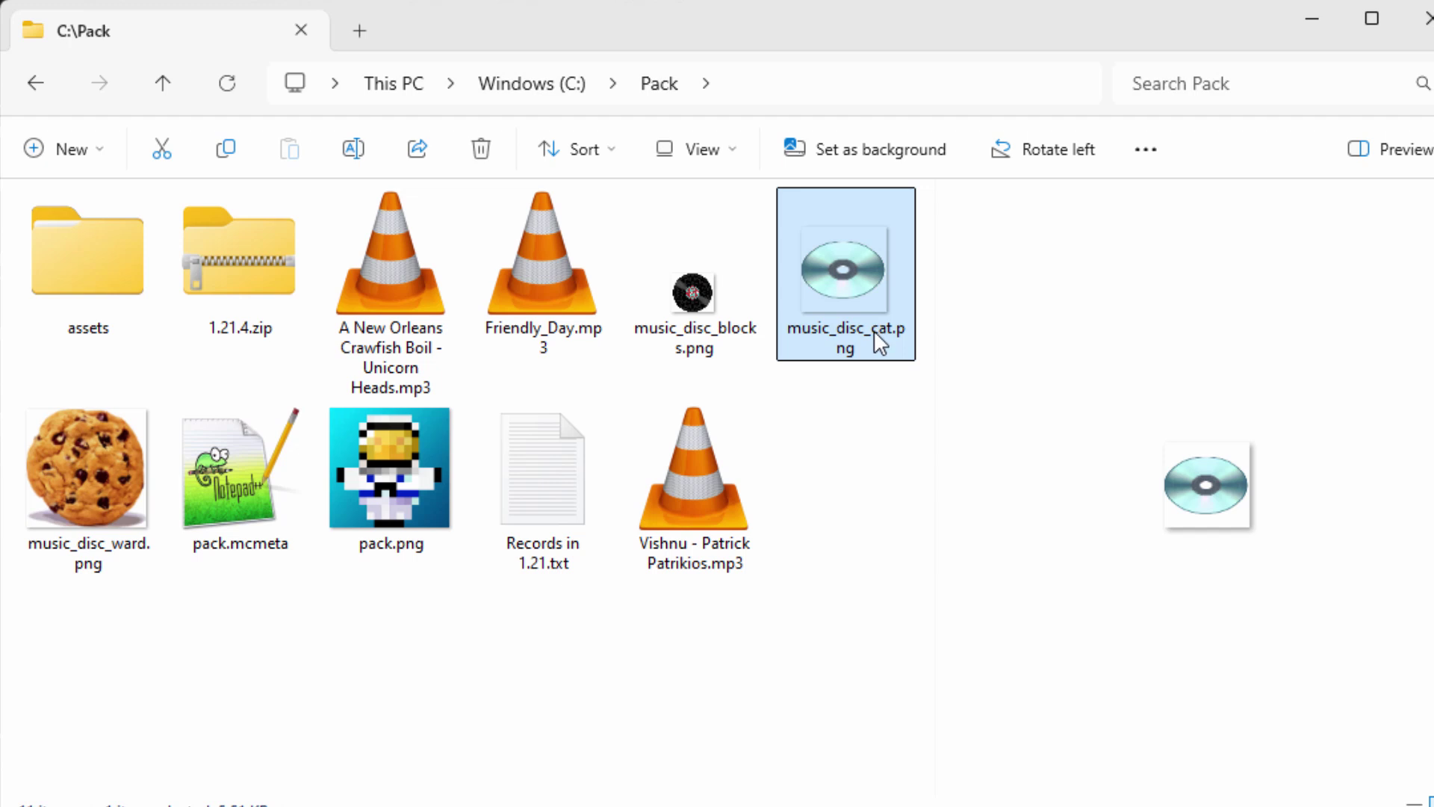
pyautogui.click(884, 348)
pyautogui.press('Right')
pyautogui.press('BackSpace')
pyautogui.press('BackSpace')
pyautogui.press('BackSpace')
pyautogui.write('pr')
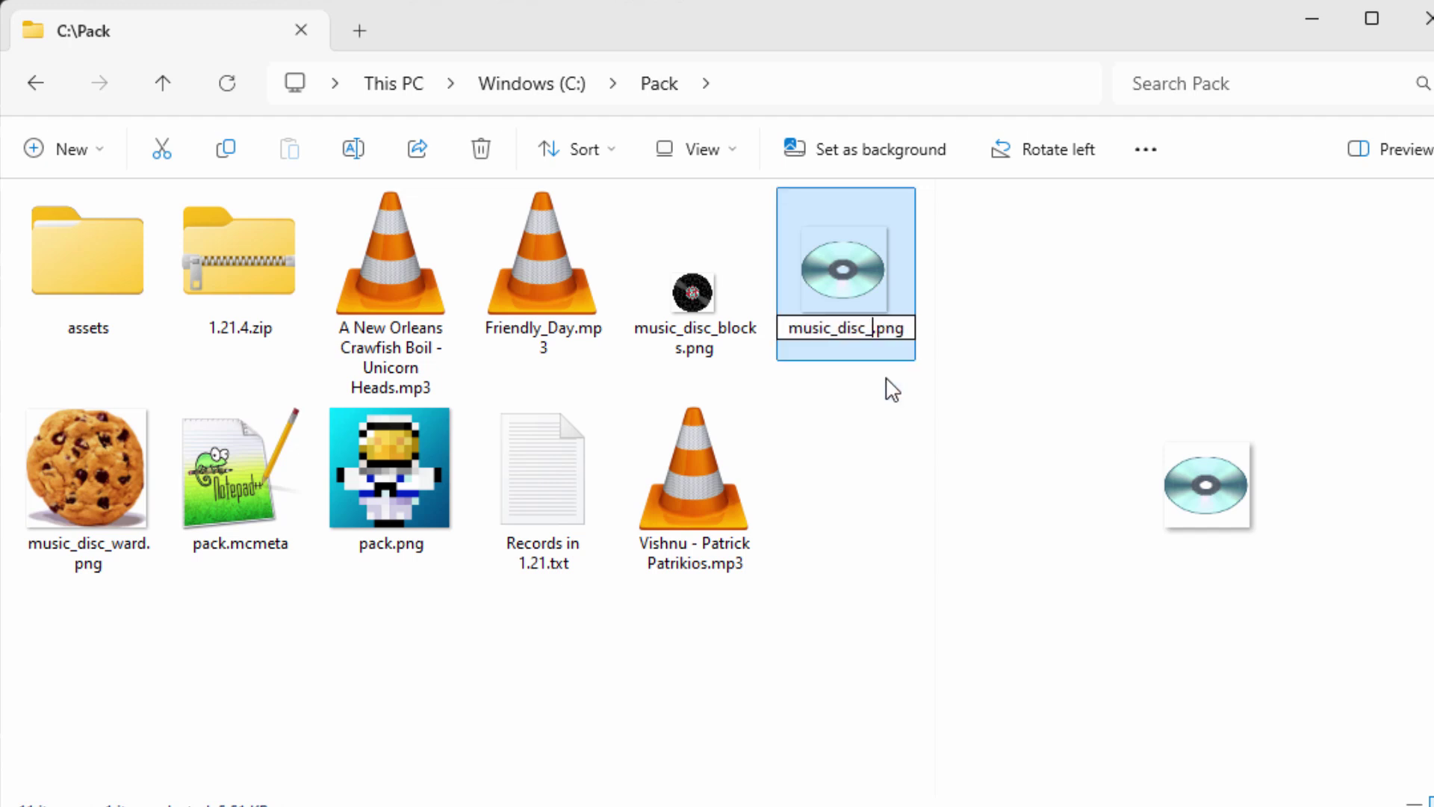
pyautogui.write('ecipice')
pyautogui.click(893, 428)
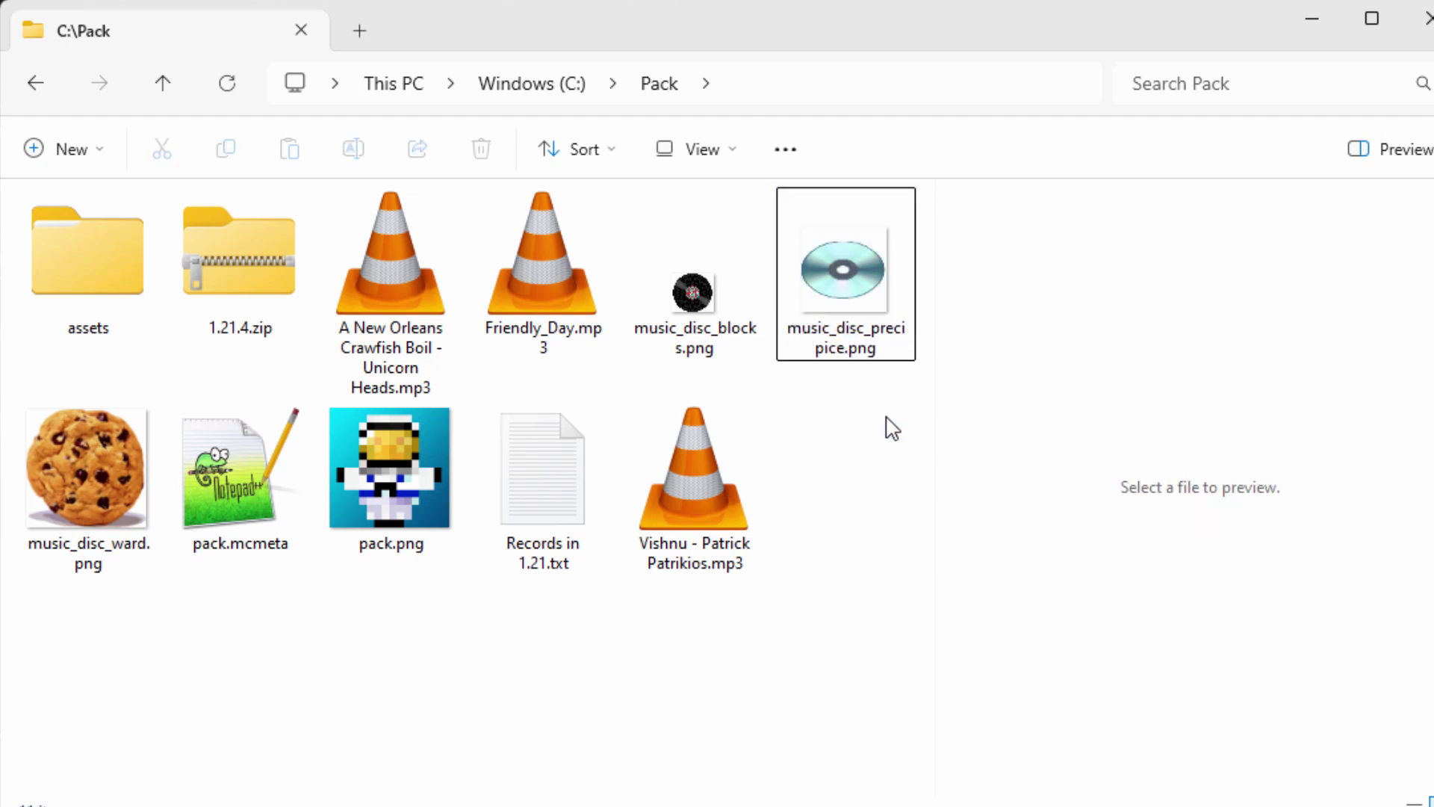
pyautogui.click(728, 322)
pyautogui.keyDown('ctrl'); pyautogui.click(833, 312); pyautogui.keyUp('ctrl')
pyautogui.keyDown('ctrl'); pyautogui.click(101, 468); pyautogui.keyUp('ctrl')
# - Drag the blocks, precipice and ward disc PNGs down through assets and minecraft into textures
pyautogui.moveTo(101, 467); pyautogui.dragTo(77, 257)
pyautogui.doubleClick(106, 281)
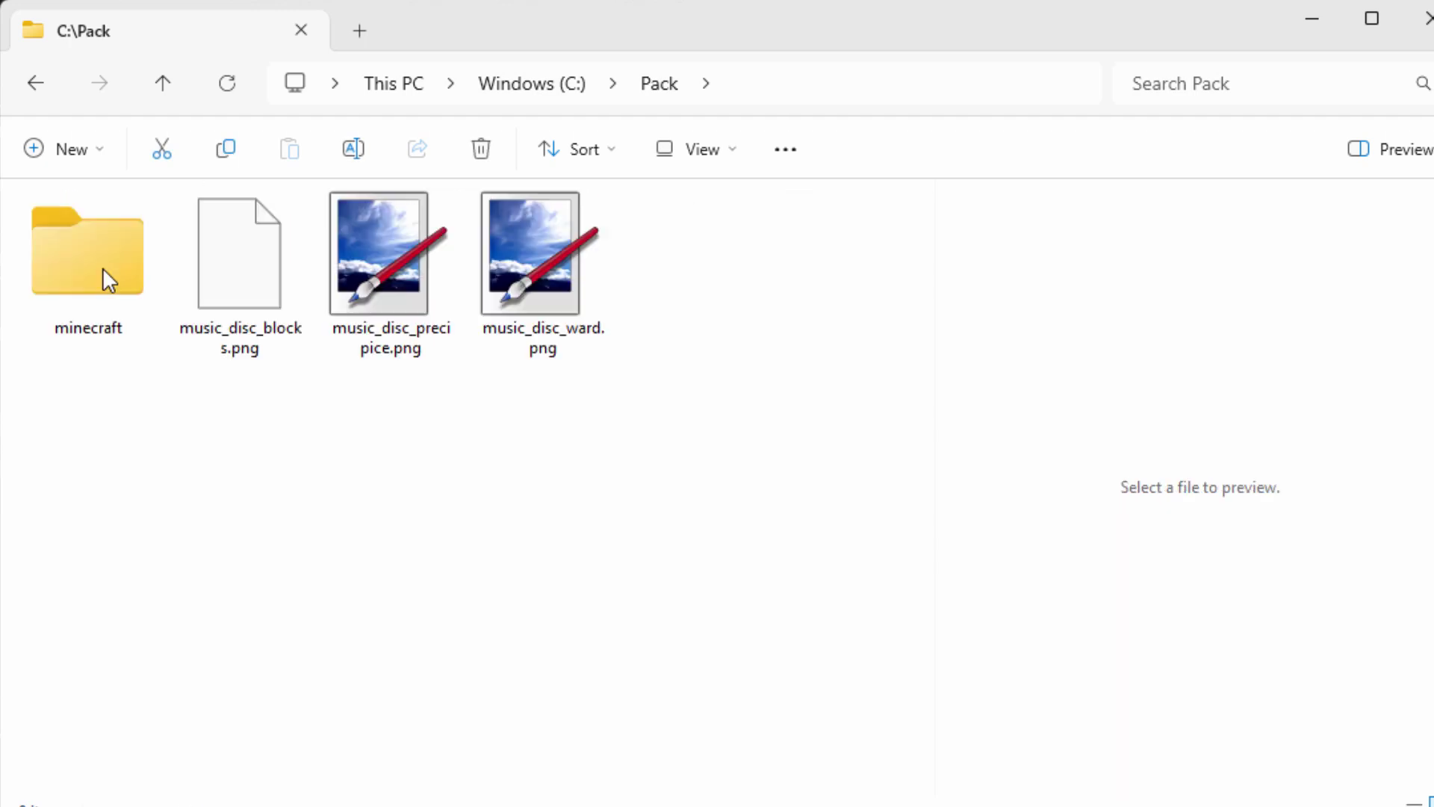
pyautogui.moveTo(642, 417); pyautogui.dragTo(94, 262)
pyautogui.doubleClick(108, 276)
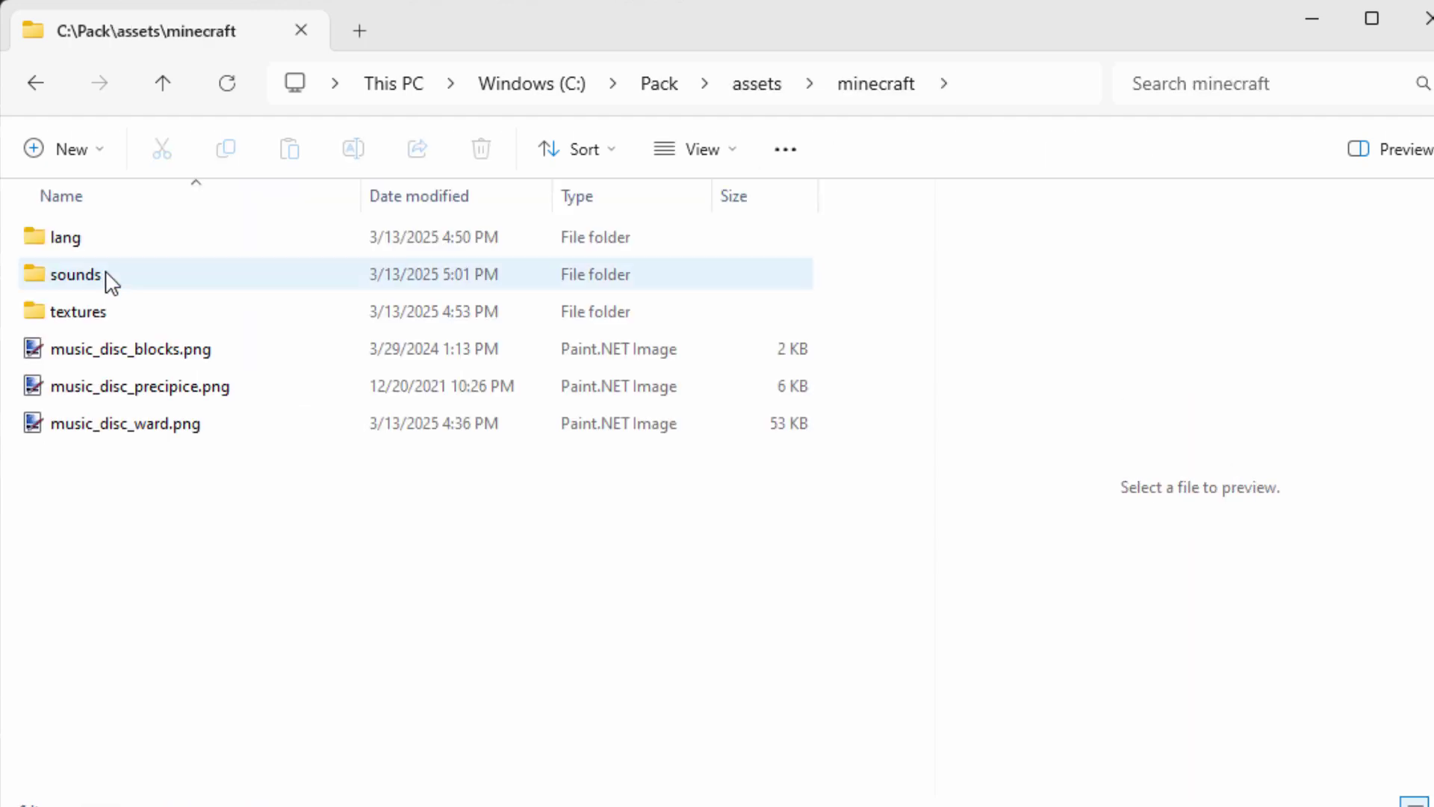
pyautogui.moveTo(247, 479); pyautogui.dragTo(87, 321)
pyautogui.doubleClick(88, 320)
pyautogui.click(549, 314)
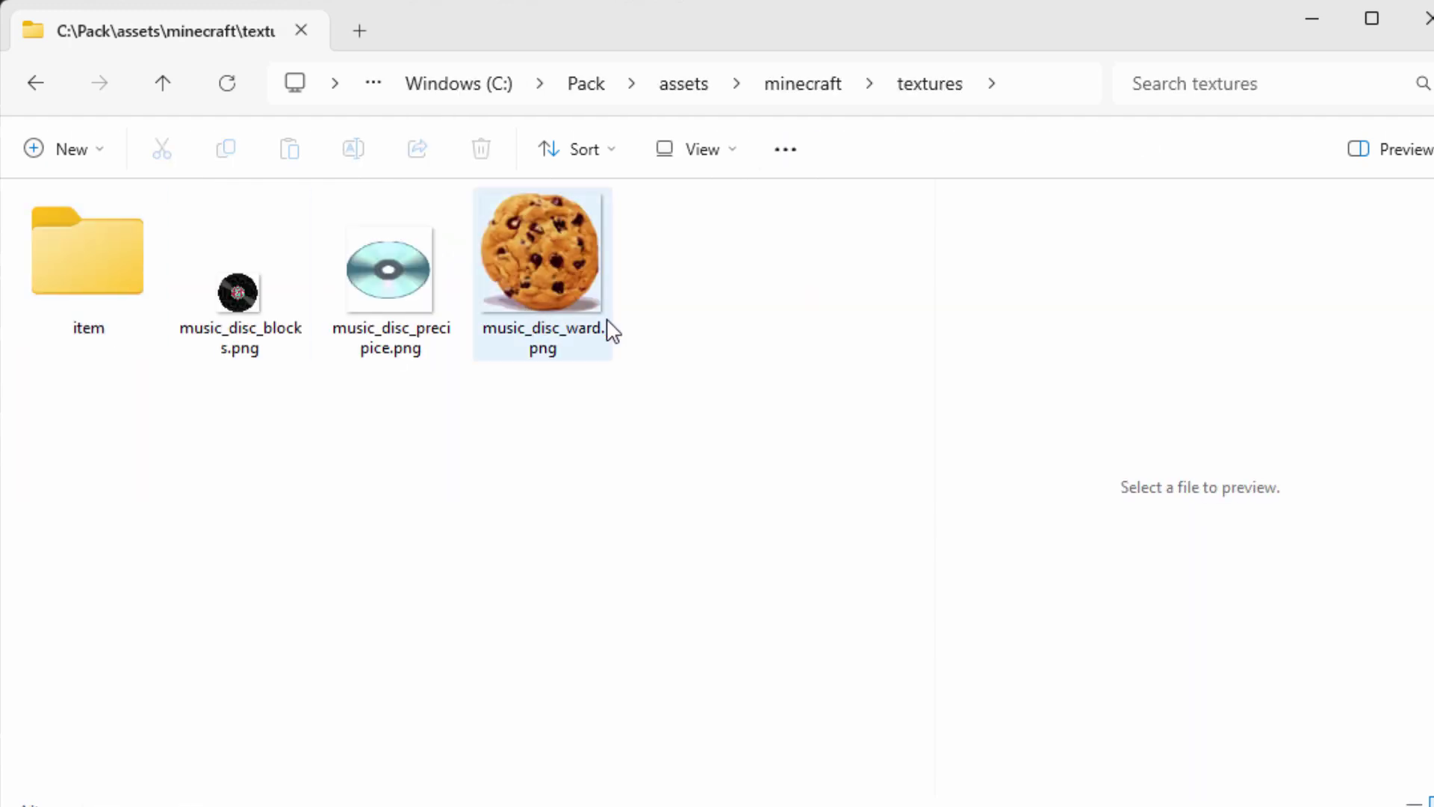